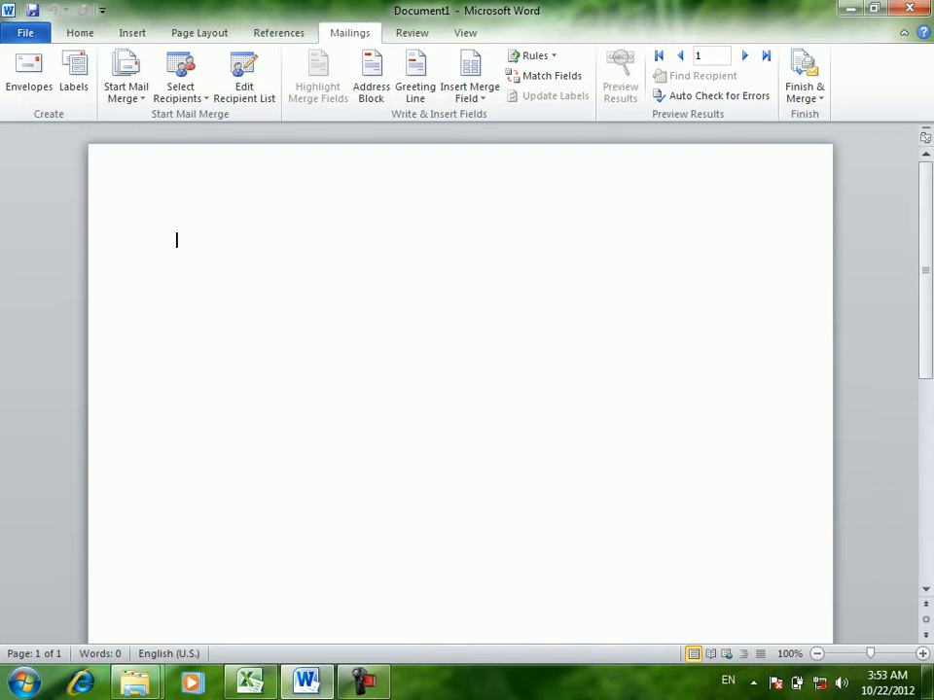
Enter the labels Sno., Name and Fname on separate lines at the start of the blank document.
type("s")
key("BackSpace")
type("son")
key("BackSpace")
key("BackSpace")
type("no.")
key("Return")
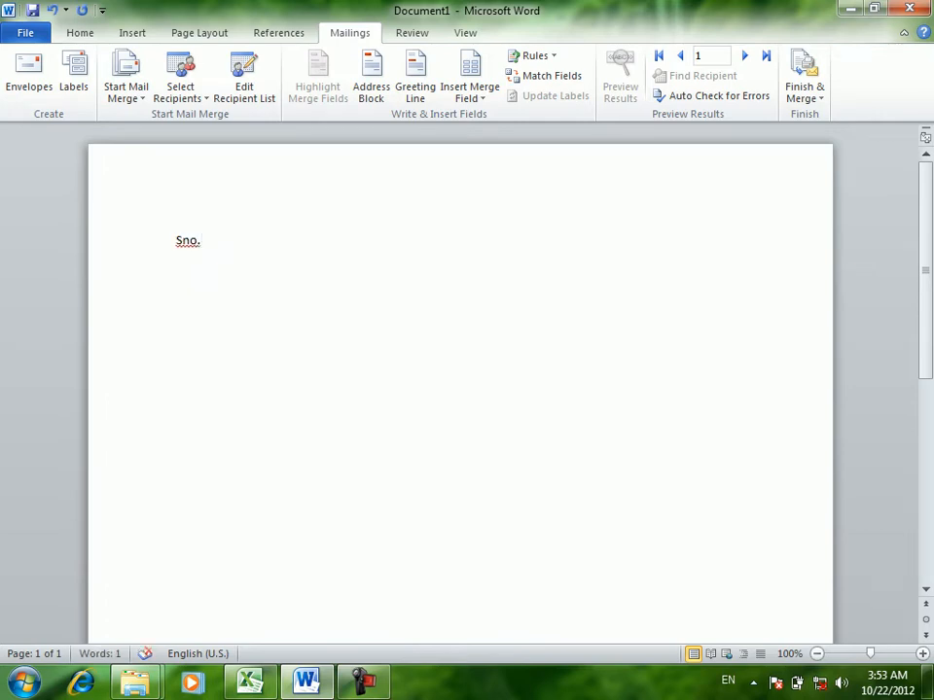
type("name fname")
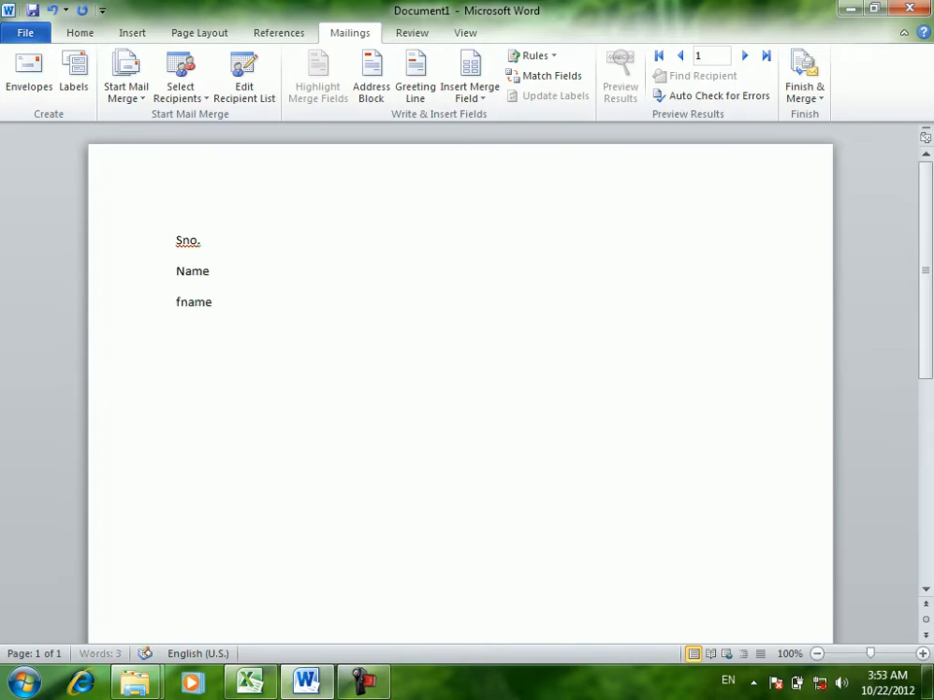
key("Return")
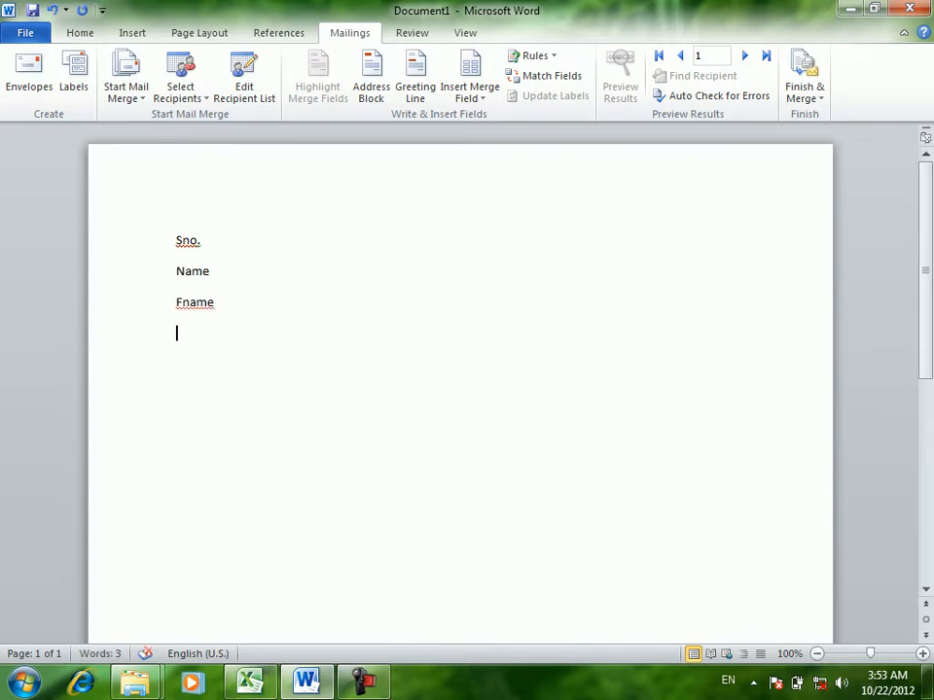
Add the labels Class, Win, Office and Design on separate lines below Fname.
type("class win")
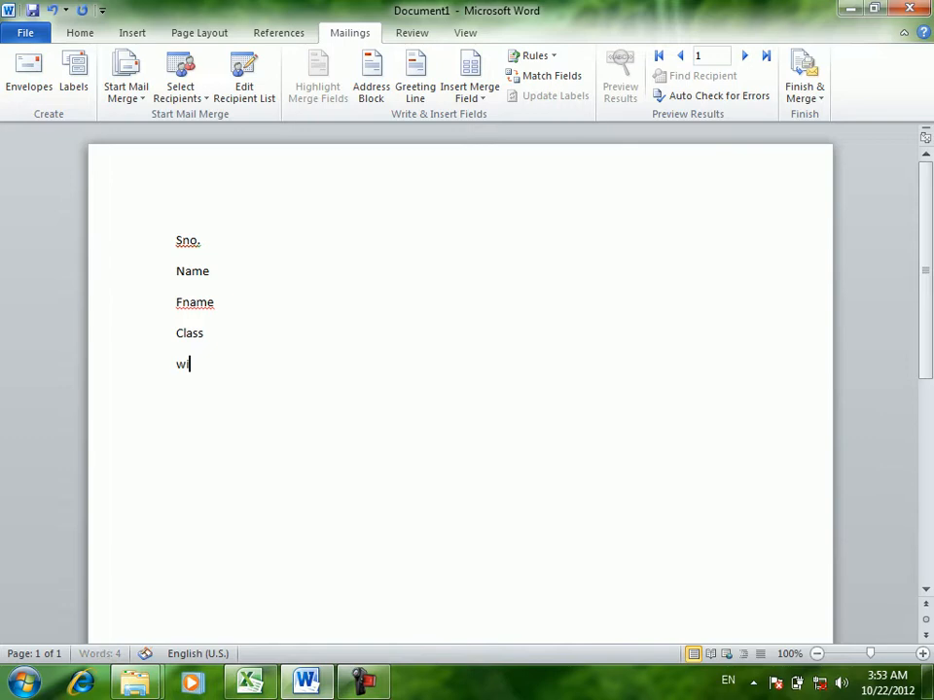
key("Return")
type("d")
key("BackSpace")
type("office")
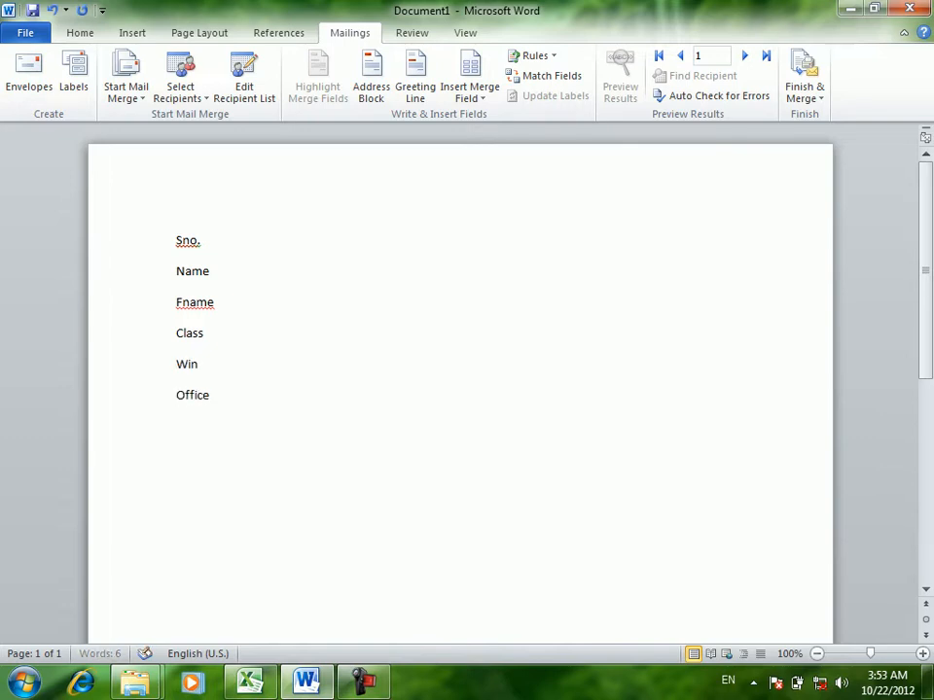
key("Return")
type("desi")
type("gn")
key("Return")
Add the labels Networking, Total marks and Result on separate lines below Design.
type("notwor")
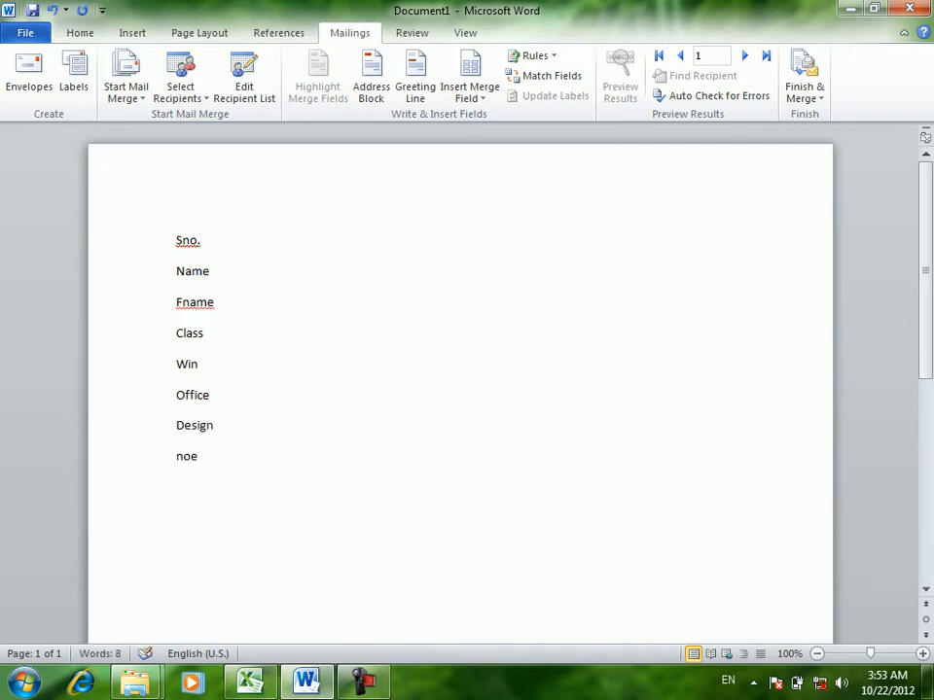
type("king")
key("Return")
type("total")
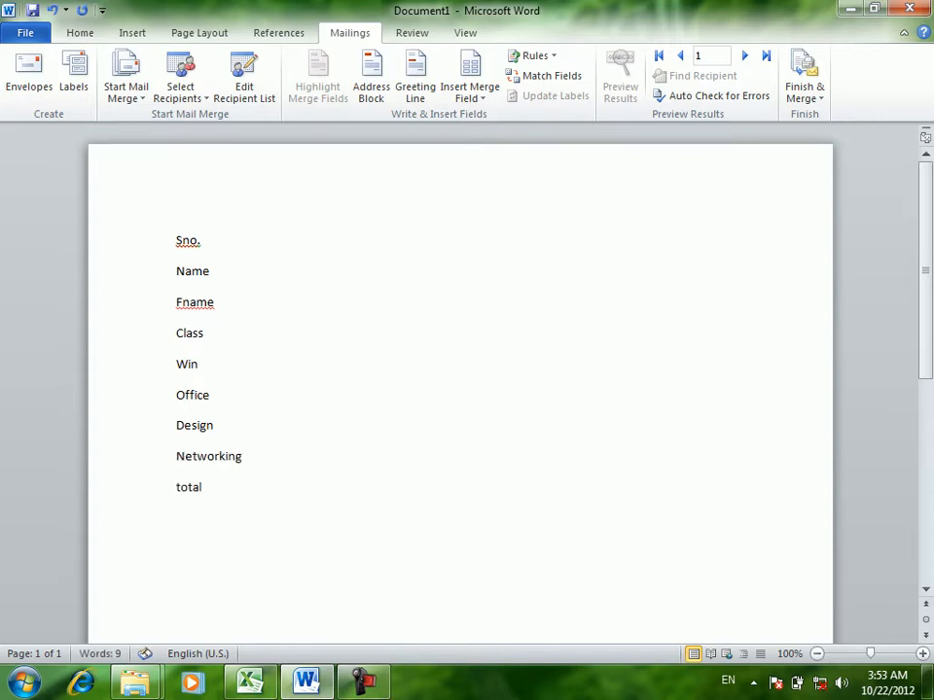
key("Return")
type("marks")
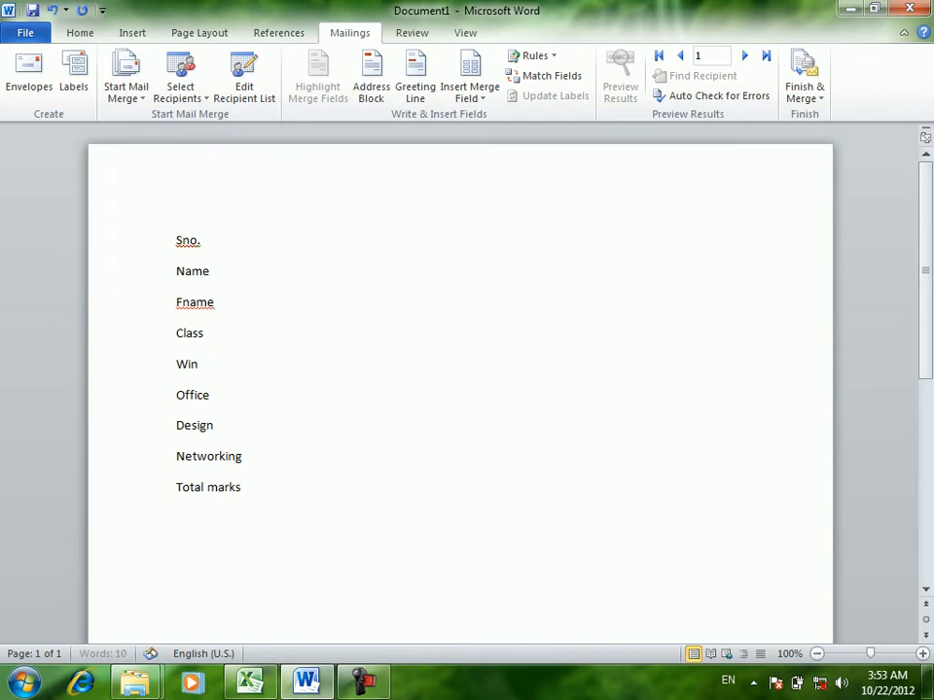
key("Return")
type("result")
key("Return")
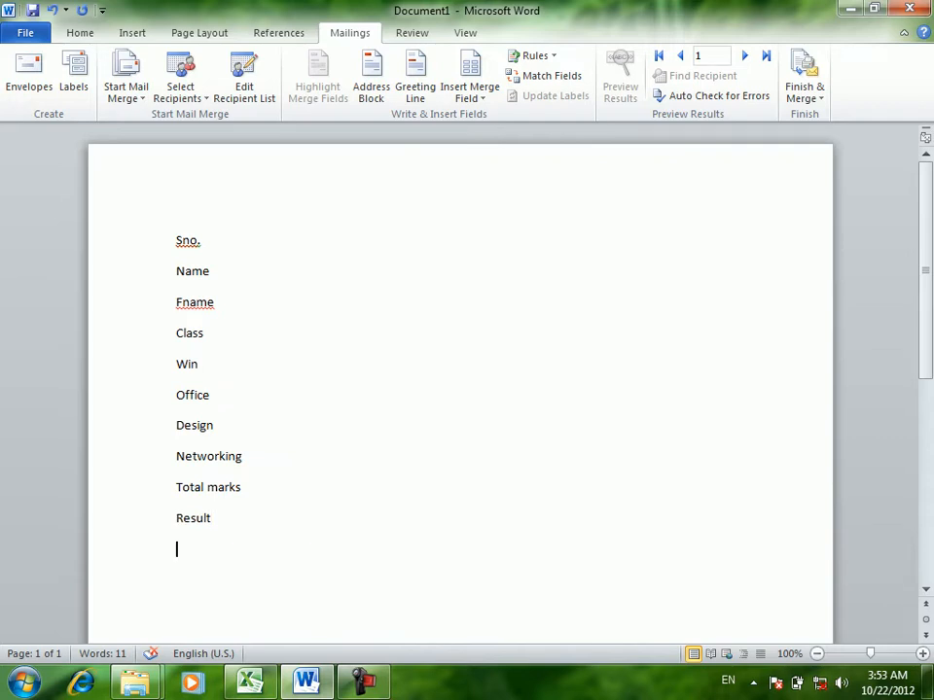
Generate one paragraph of sample text below the Result line with =rand(1).
type("=")
left_click(210, 395)
type("rand")
key("BackSpace")
key("BackSpace")
key("BackSpace")
key("BackSpace")
key("Down")
key("Down")
key("Down")
key("Down")
key("Down")
type("rand(1)")
key("Return")
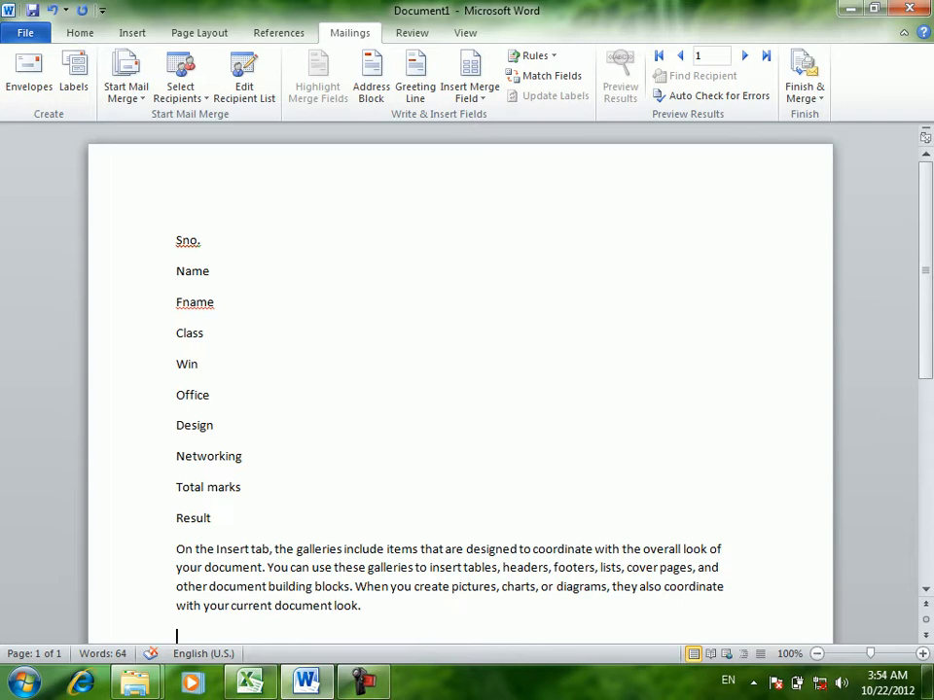
Open a gap after "On the Insert tab," in the sample paragraph and trim it to a few spaces.
left_click(274, 550)
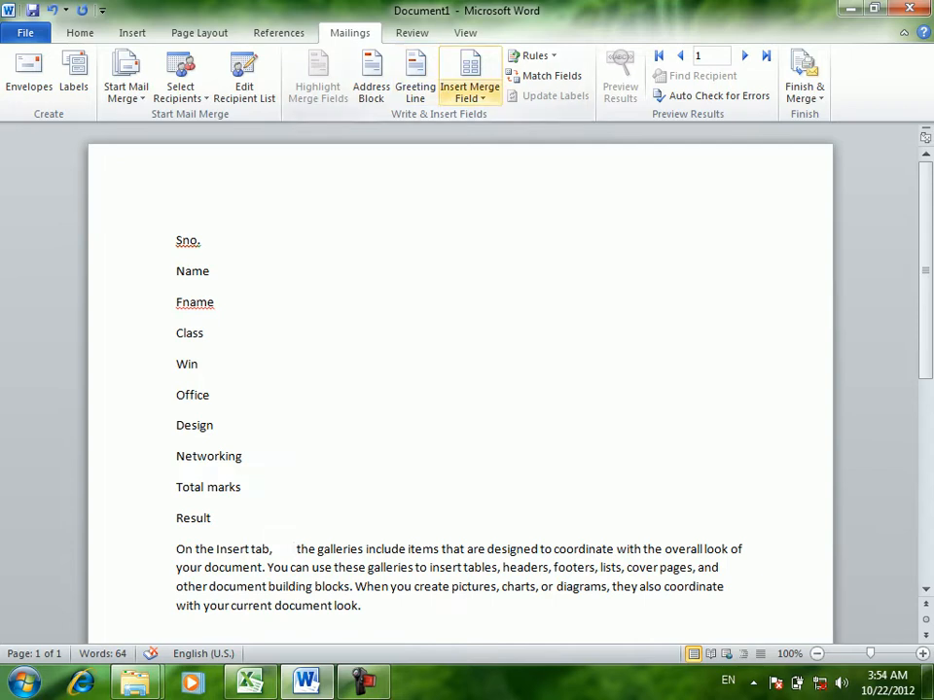
left_click(469, 68)
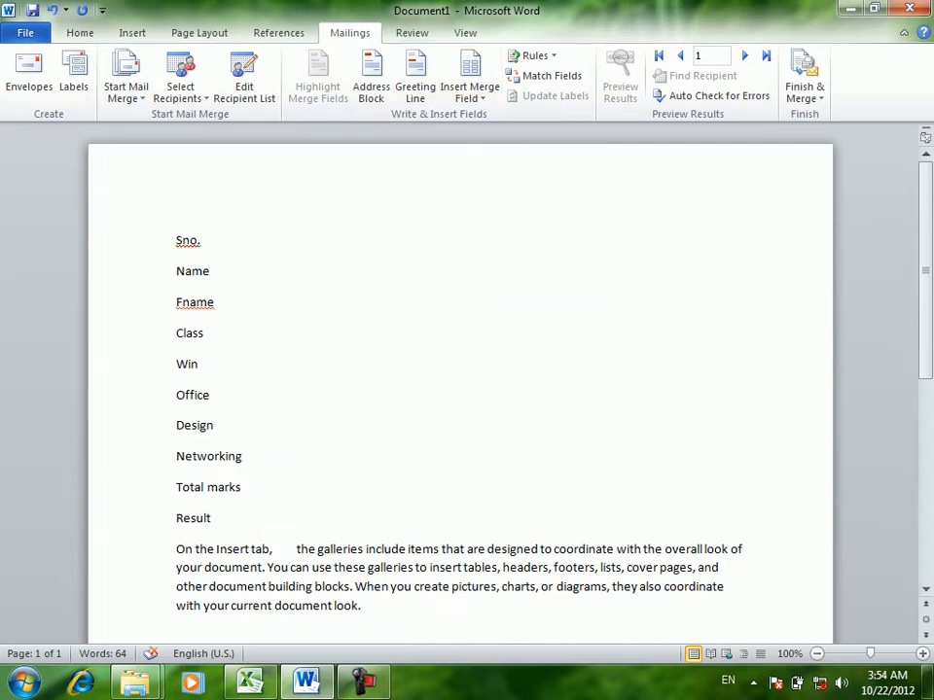
key("BackSpace")
key("BackSpace")
key("BackSpace")
key("BackSpace")
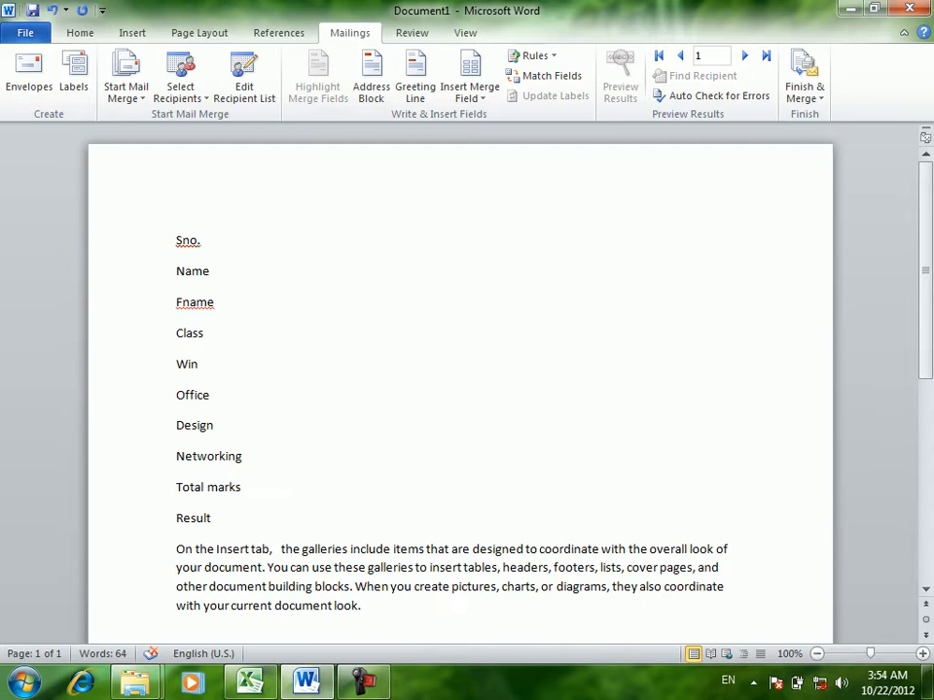
Insert the sno and name merge fields, tab-aligned, beside the Sno. and Name labels.
left_click(202, 240)
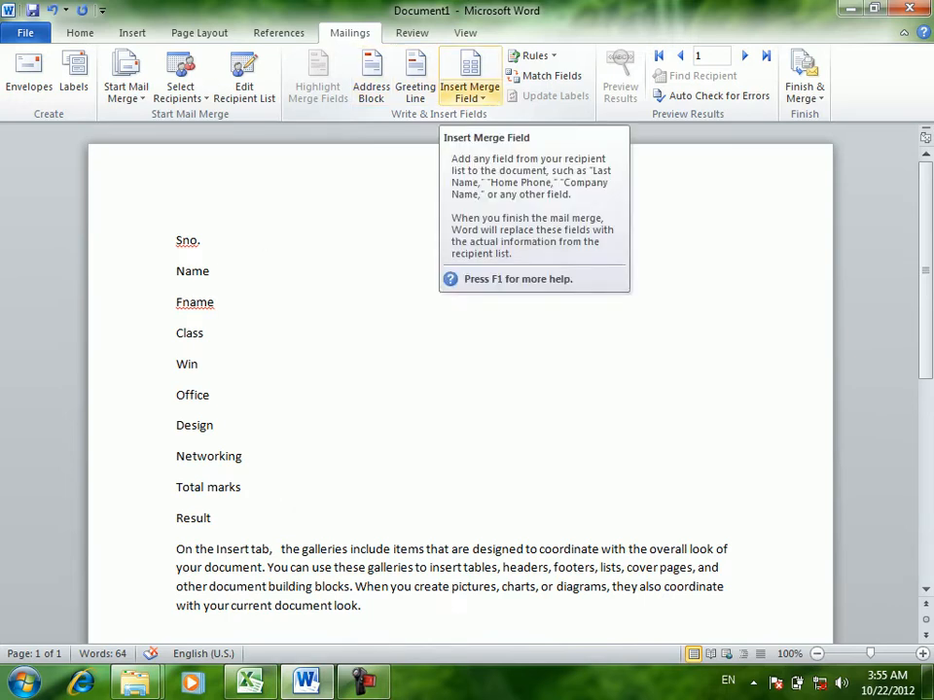
left_click(470, 93)
left_click(479, 118)
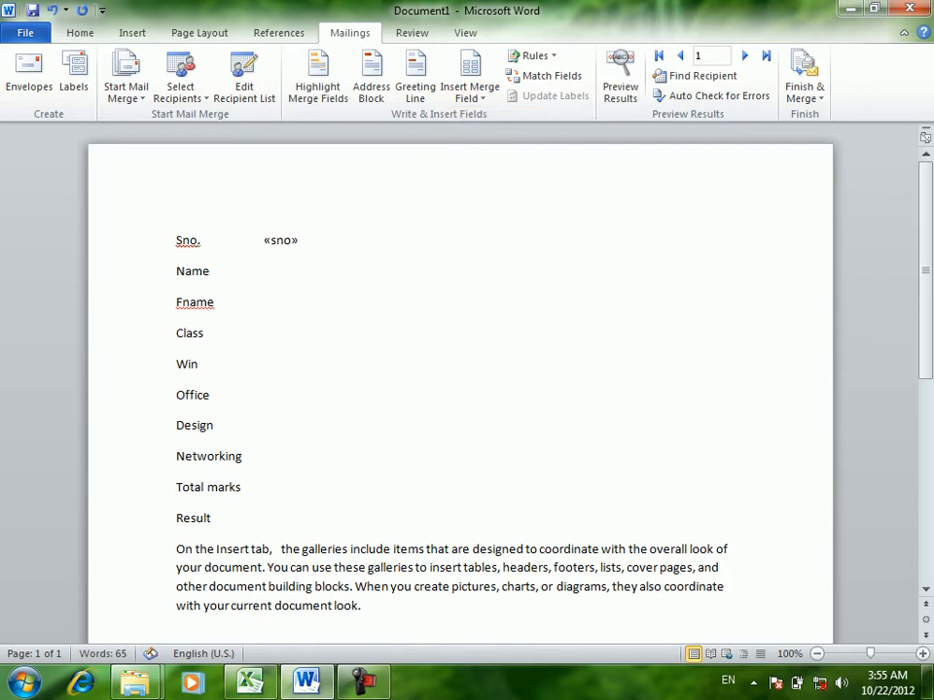
key("Down")
key("Tab")
key("Tab")
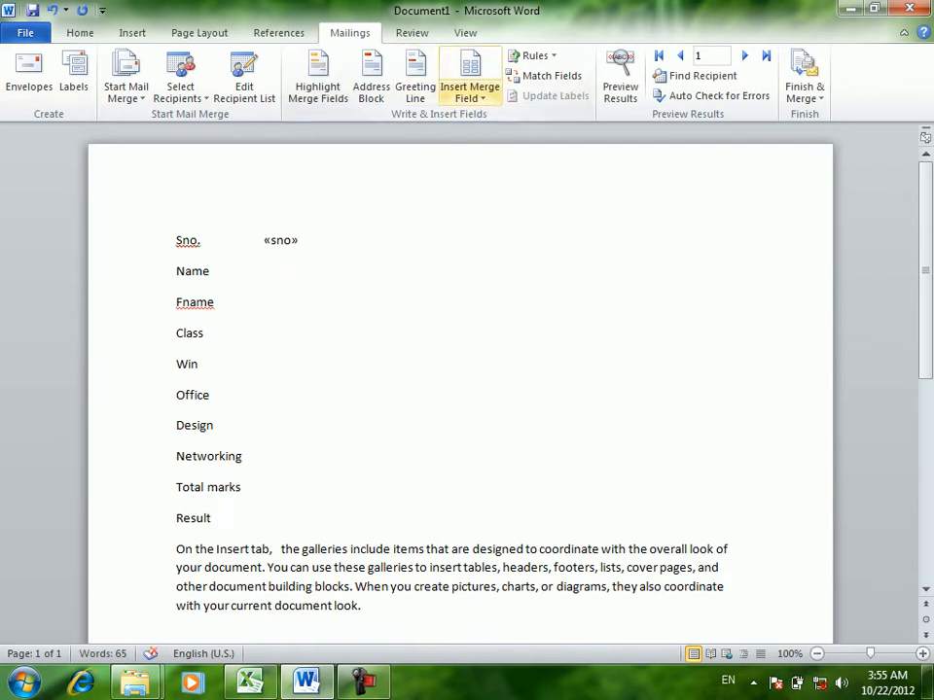
left_click(470, 92)
left_click(488, 135)
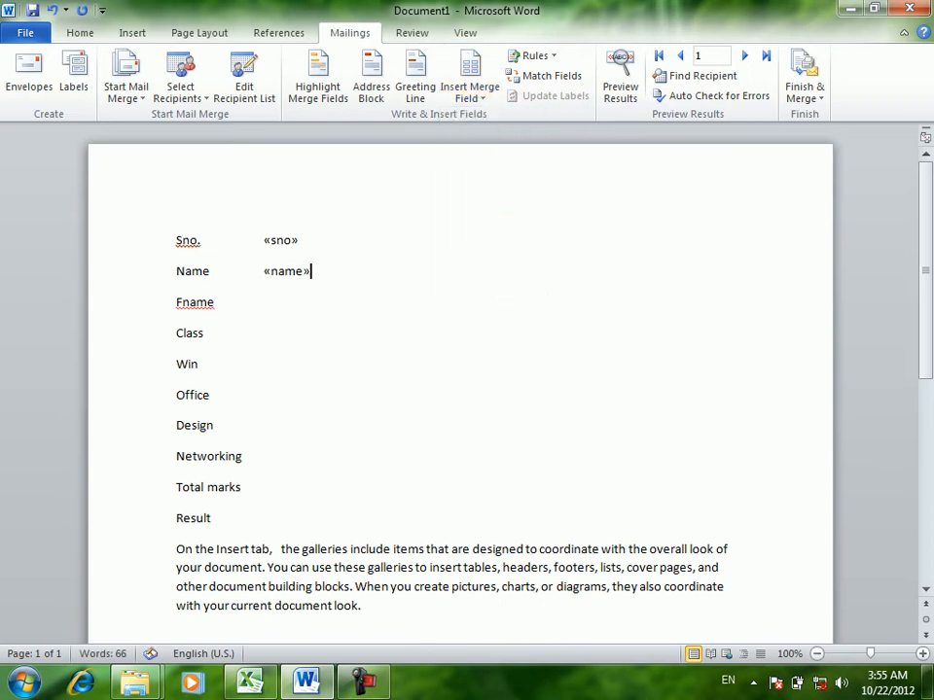
Insert the fname and class merge fields, tab-aligned, beside the Fname and Class labels.
key("Down")
key("Tab")
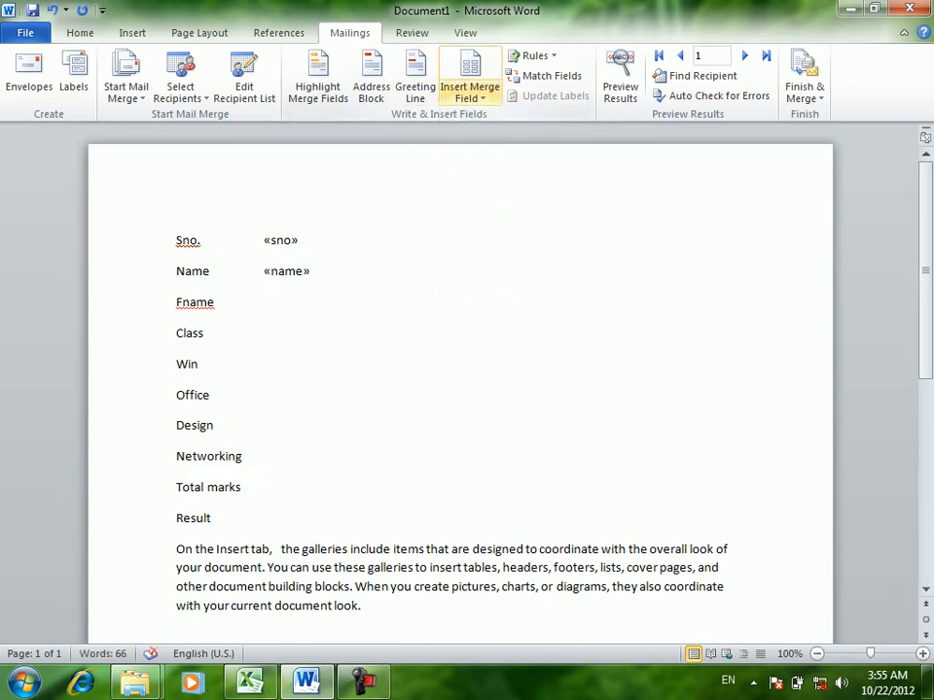
left_click(469, 92)
left_click(483, 155)
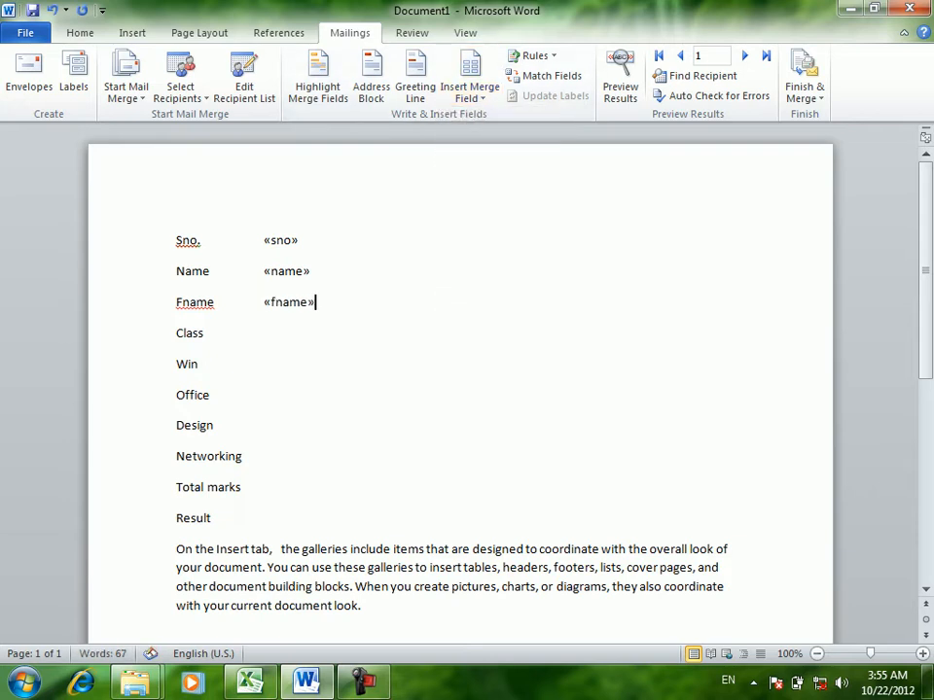
left_click(264, 334)
left_click(470, 92)
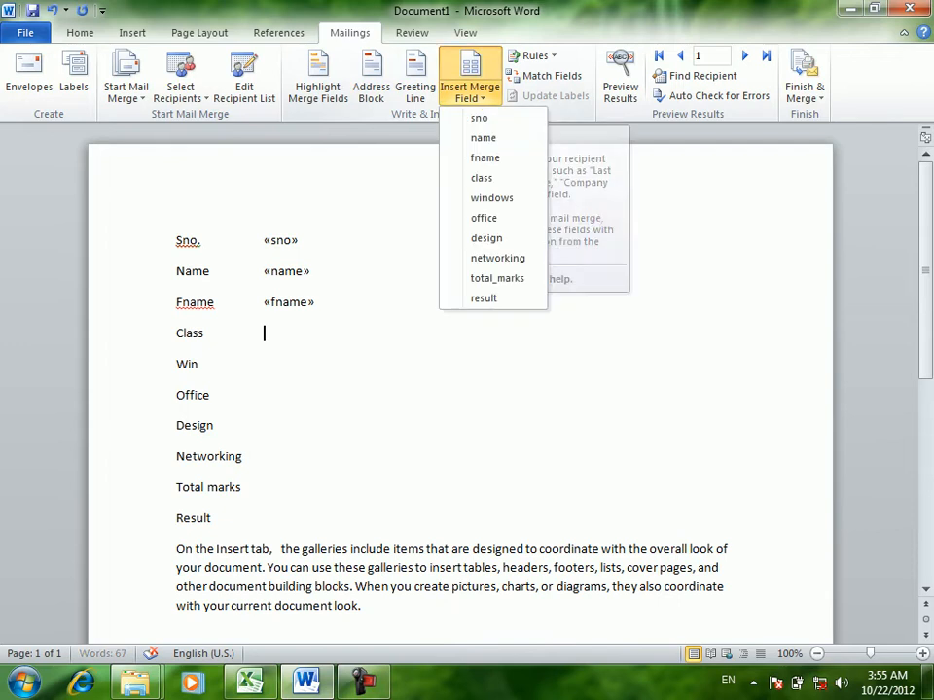
left_click(481, 178)
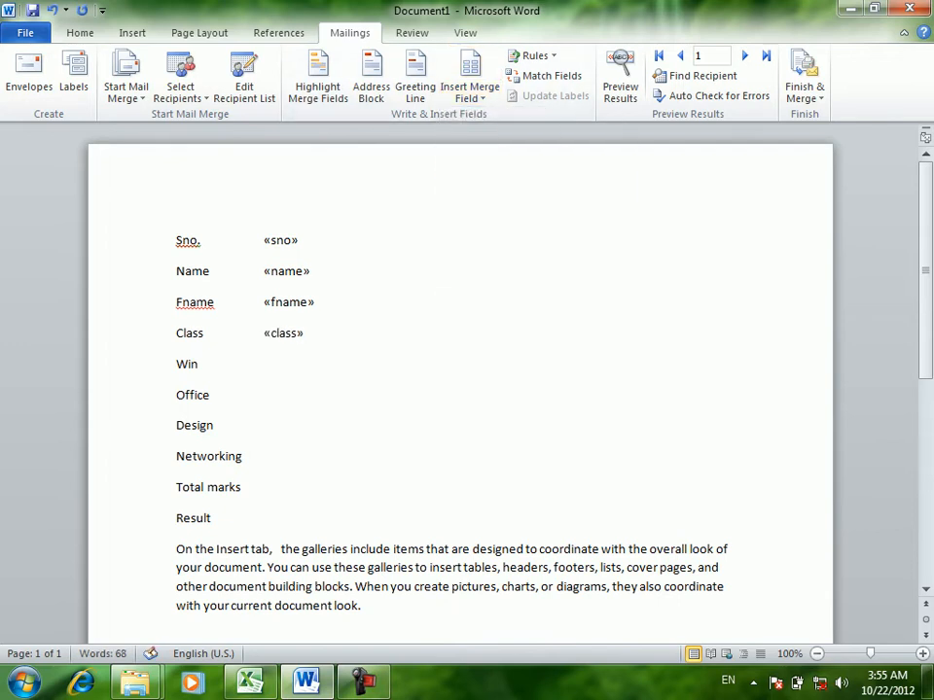
Insert the windows merge field beside Win and the office merge field beside Office, aligned with the fields above.
left_click(199, 365)
key("Tab")
key("Tab")
left_click(469, 93)
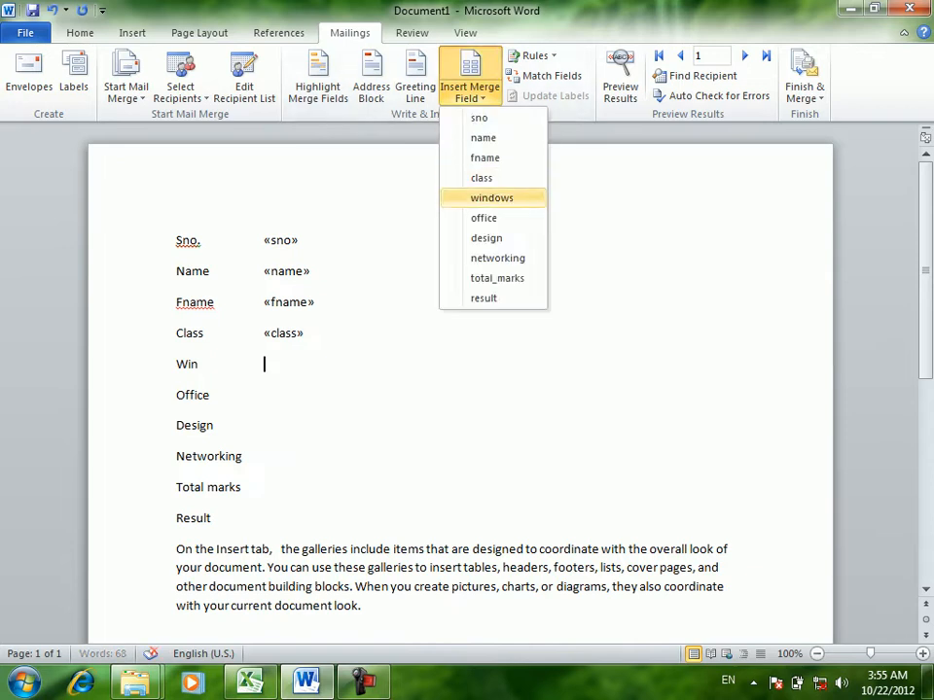
left_click(491, 197)
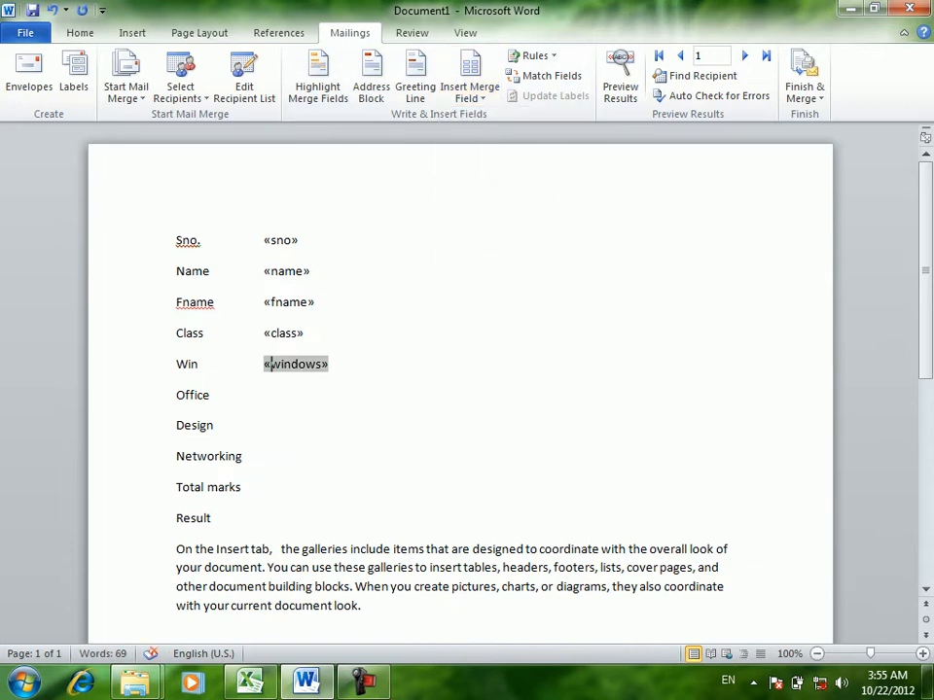
key("Down")
key("Tab")
key("Tab")
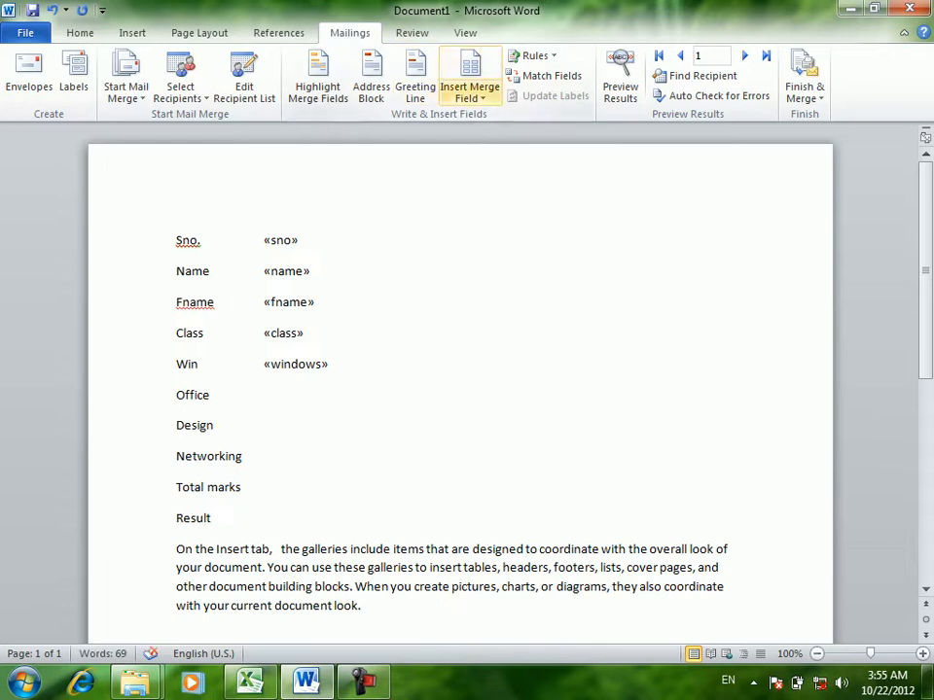
left_click(469, 88)
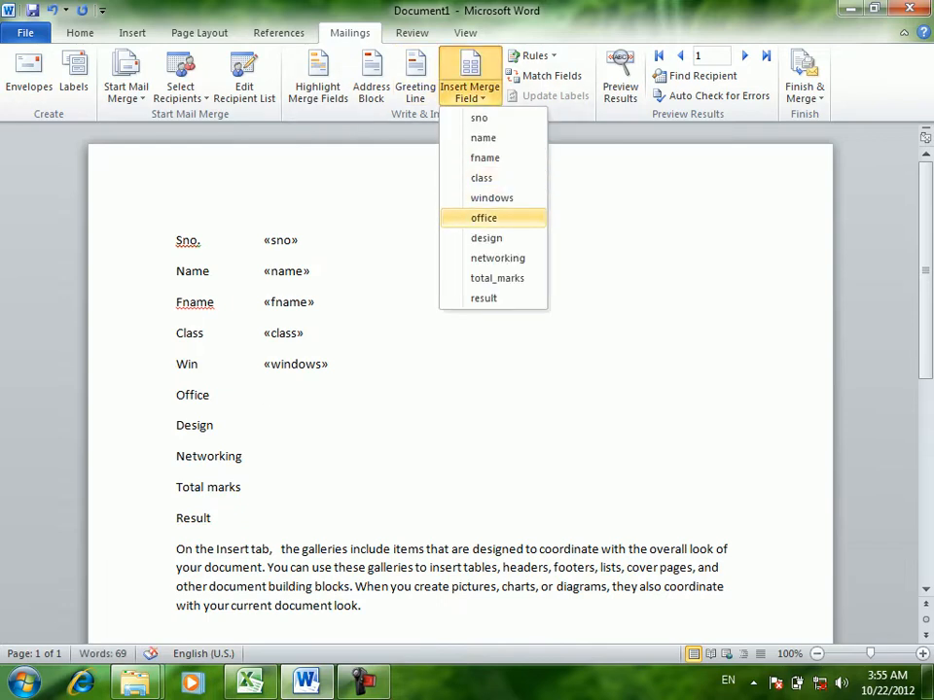
left_click(483, 218)
Insert the design and networking merge fields beside the Design and Networking labels, aligned with the fields above.
key("Down")
key("Tab")
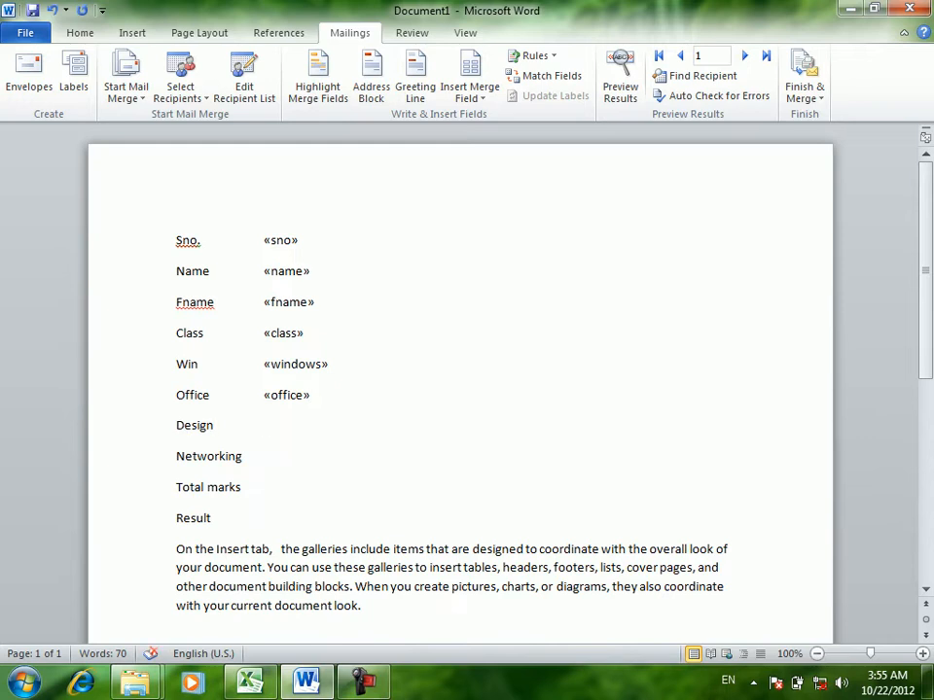
left_click(470, 88)
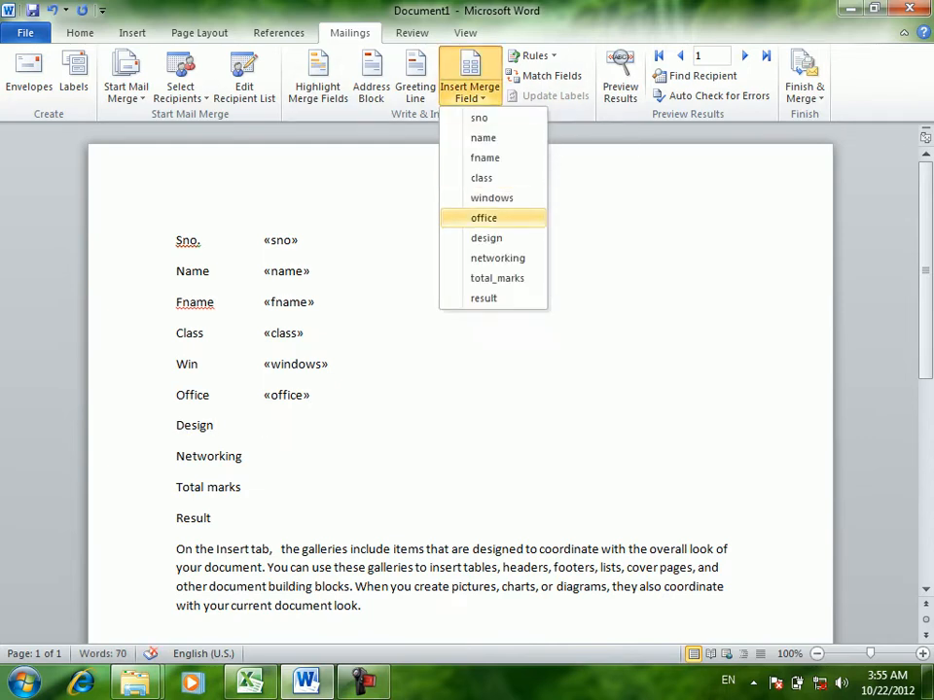
left_click(486, 237)
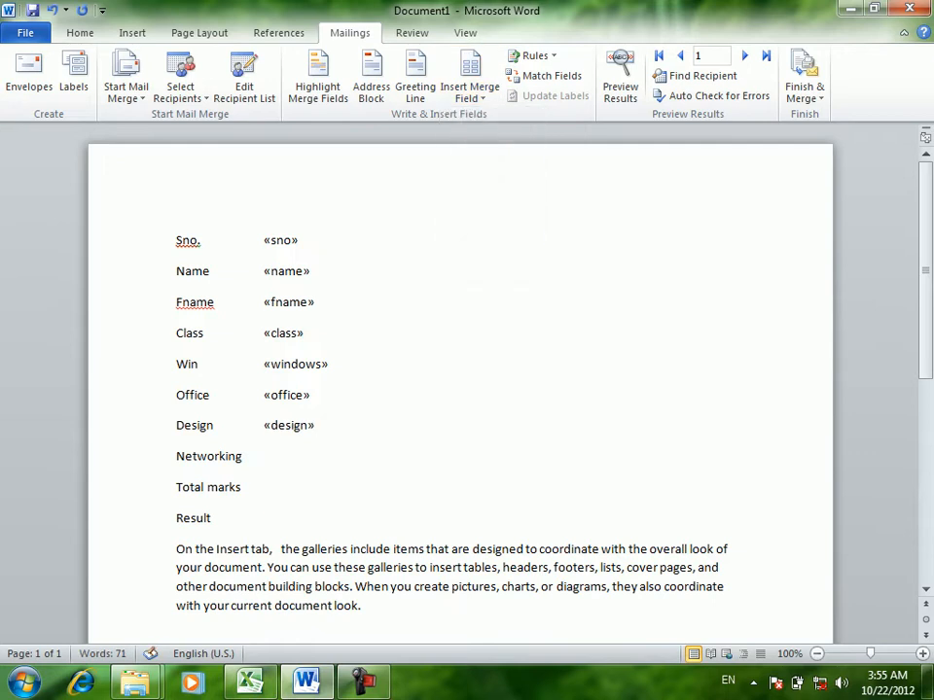
key("Down")
key("Tab")
key("Tab")
key("BackSpace")
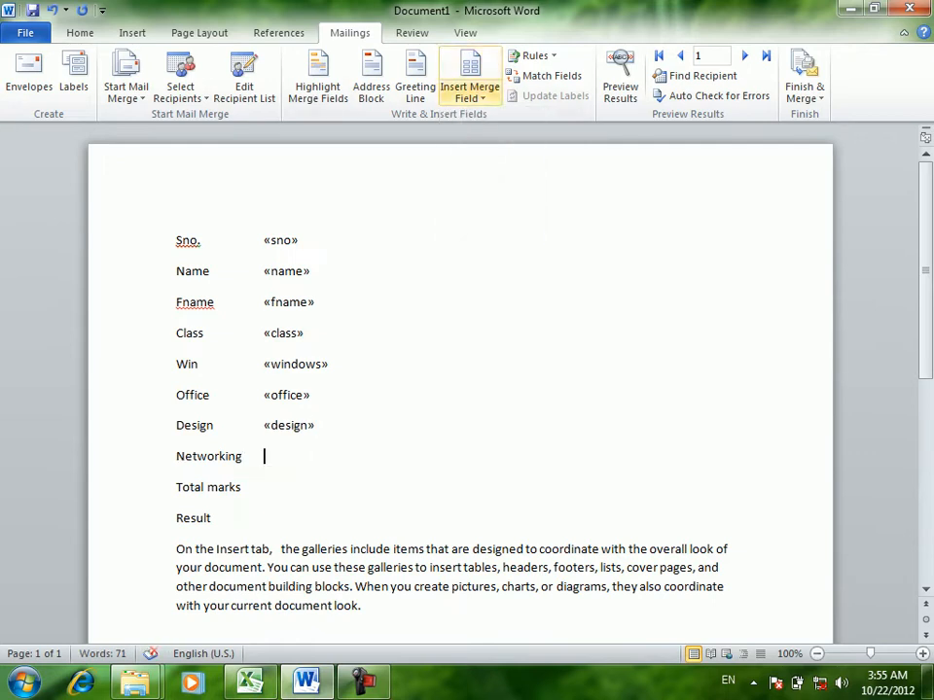
left_click(469, 92)
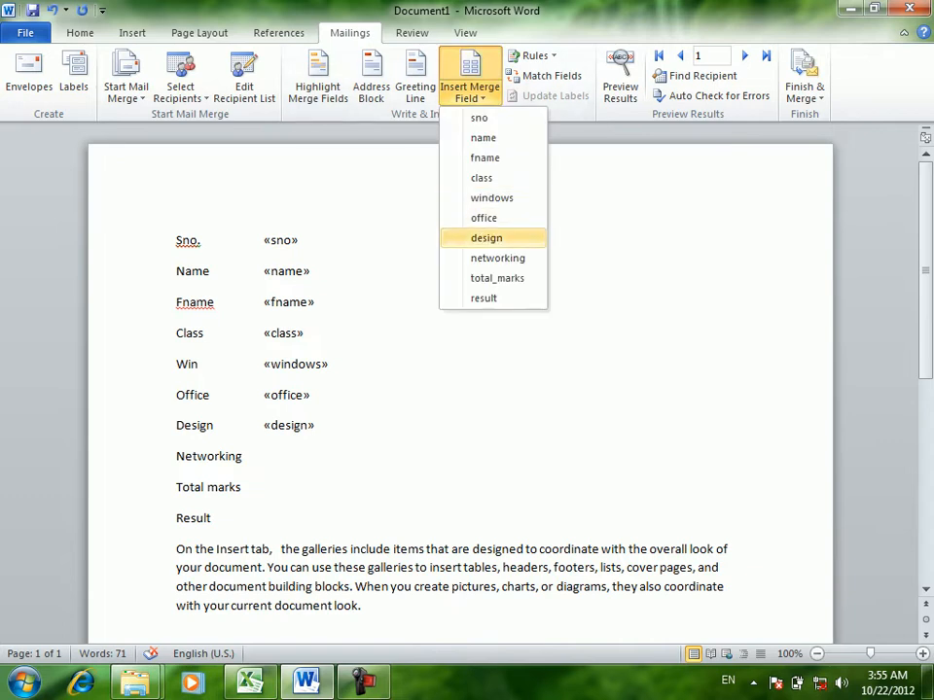
left_click(497, 258)
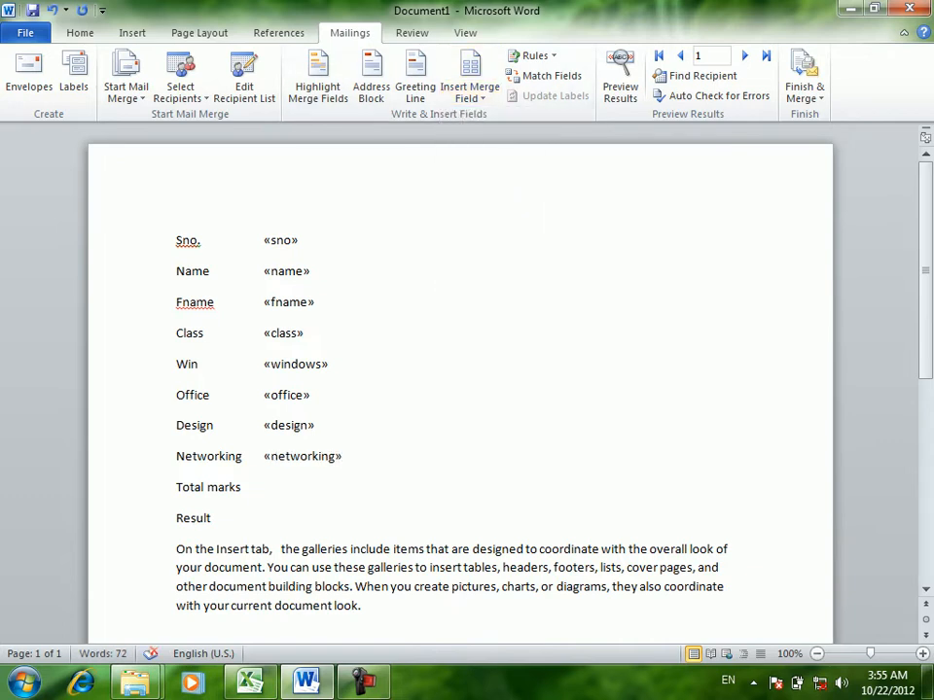
Insert the total_marks merge field beside the Total marks label, aligned with the fields above.
key("Down")
key("Tab")
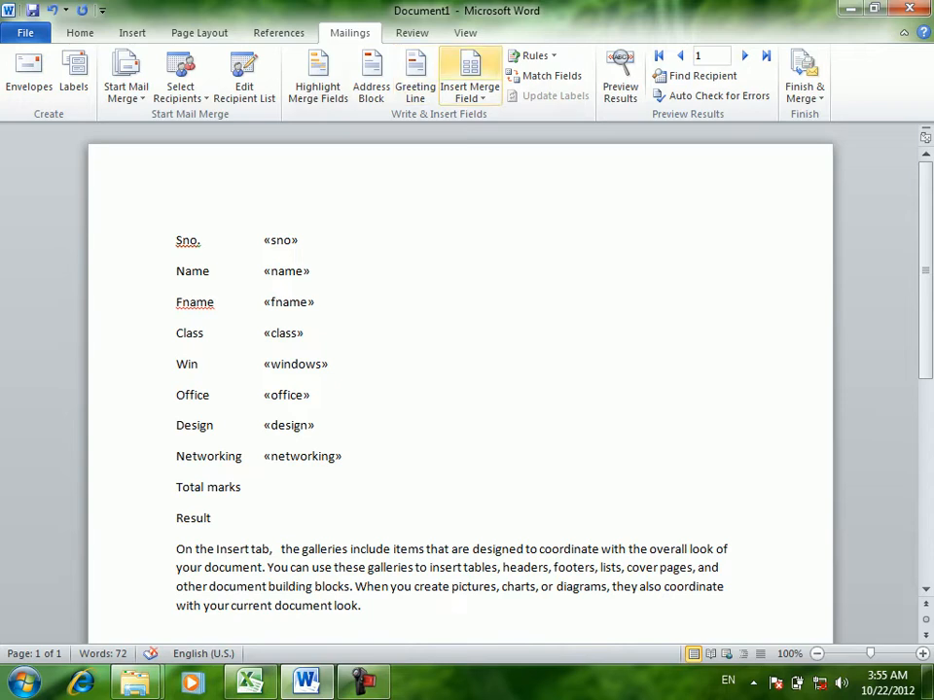
left_click(470, 97)
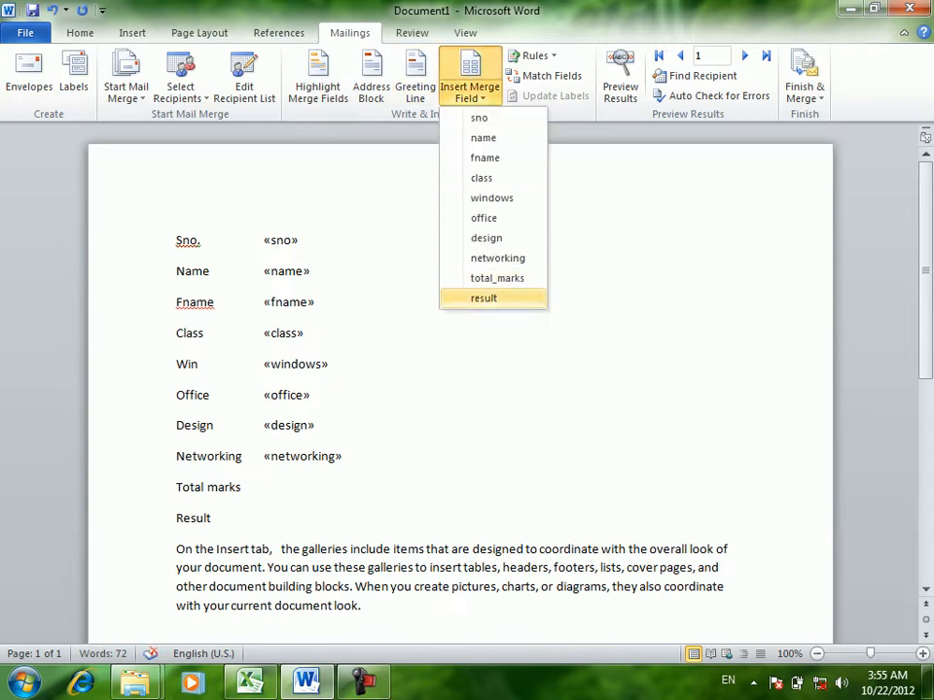
left_click(497, 278)
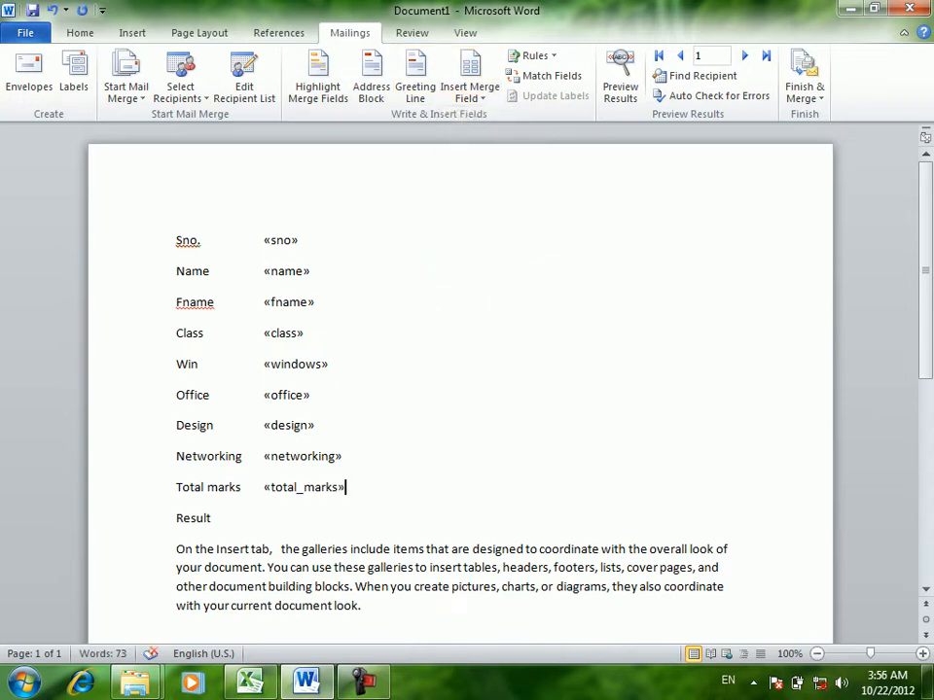
Insert the result merge field beside the Result label, aligned with the fields above.
key("Down")
key("Tab")
key("Tab")
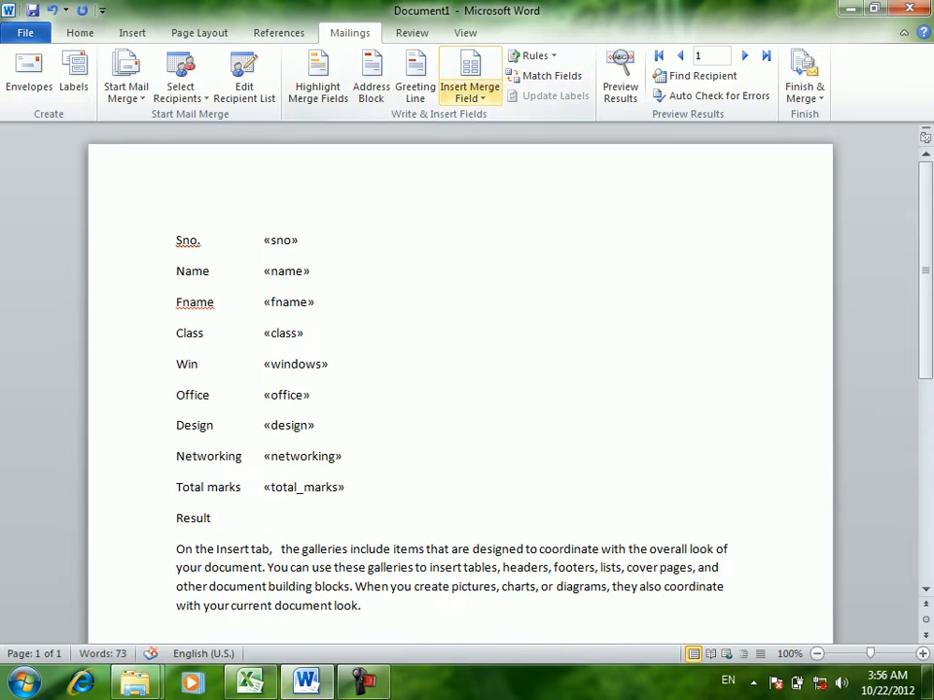
left_click(470, 92)
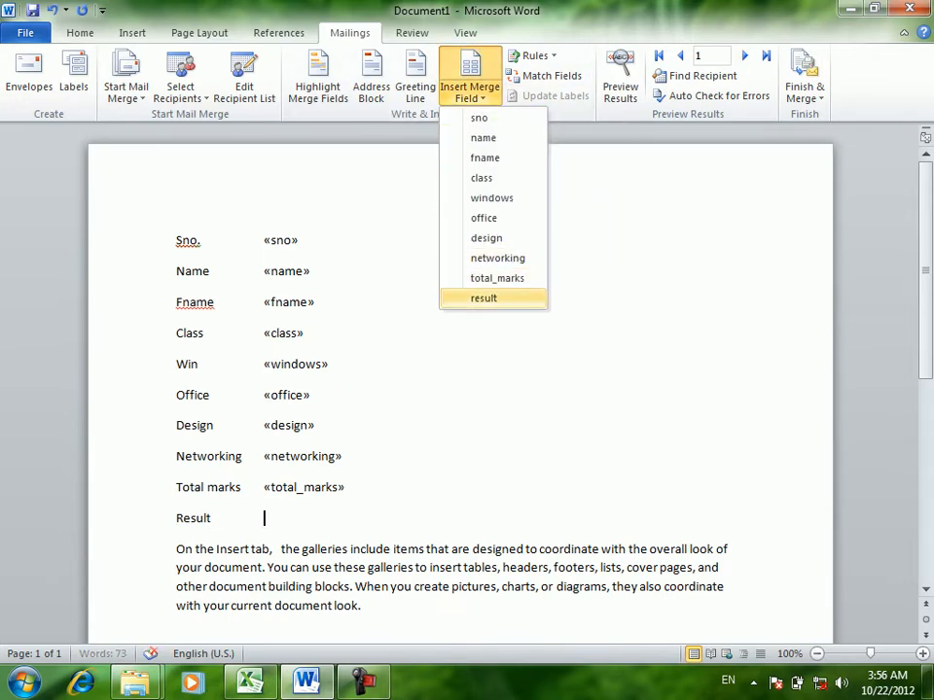
left_click(483, 297)
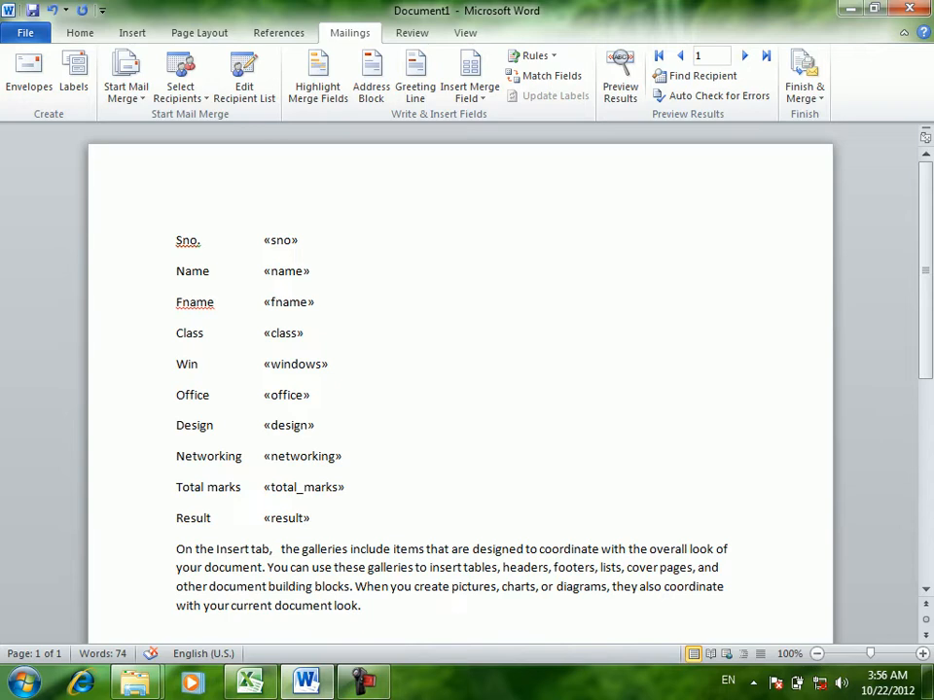
Add the centred heading "Parkhamatag institute of higher education" on a new line above the Sno. label.
left_click(153, 241)
left_click(177, 240)
key("Return")
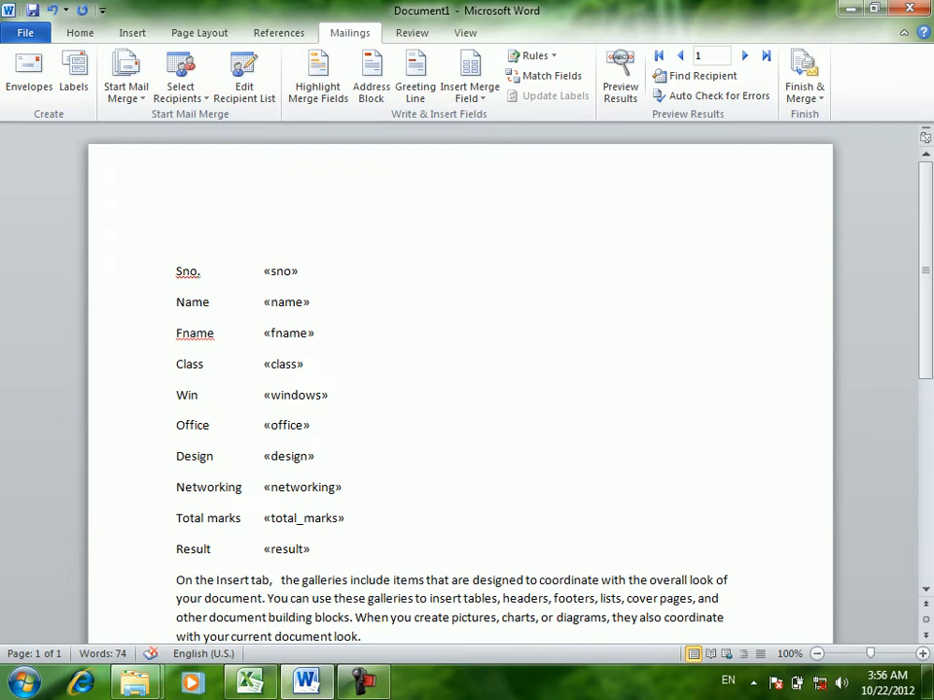
type("parkha")
type("m")
type("atag i")
type("nstit")
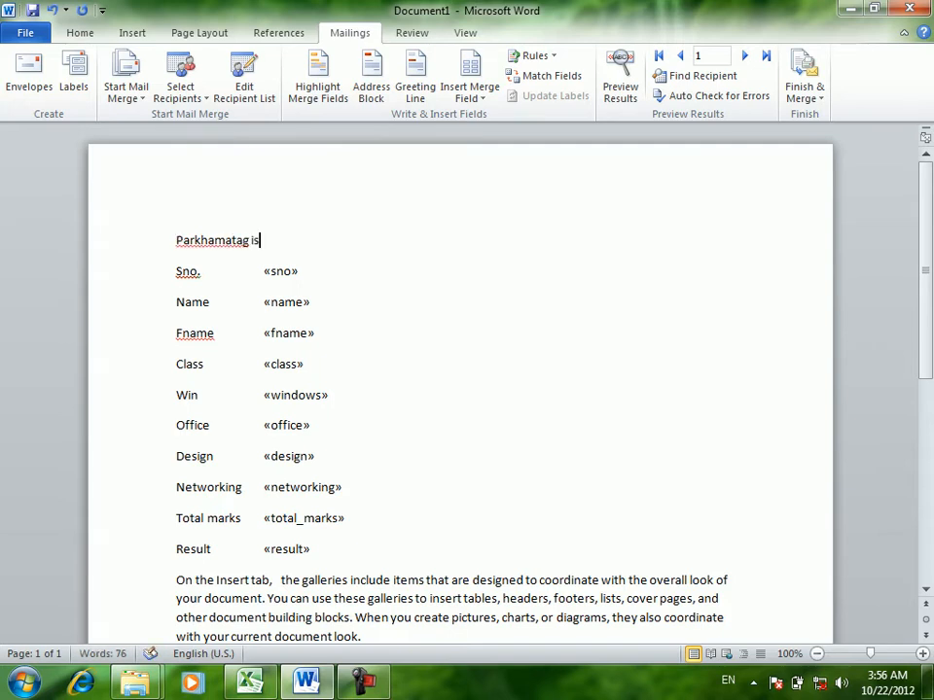
type("ute of hai")
key("BackSpace")
type("igher ed")
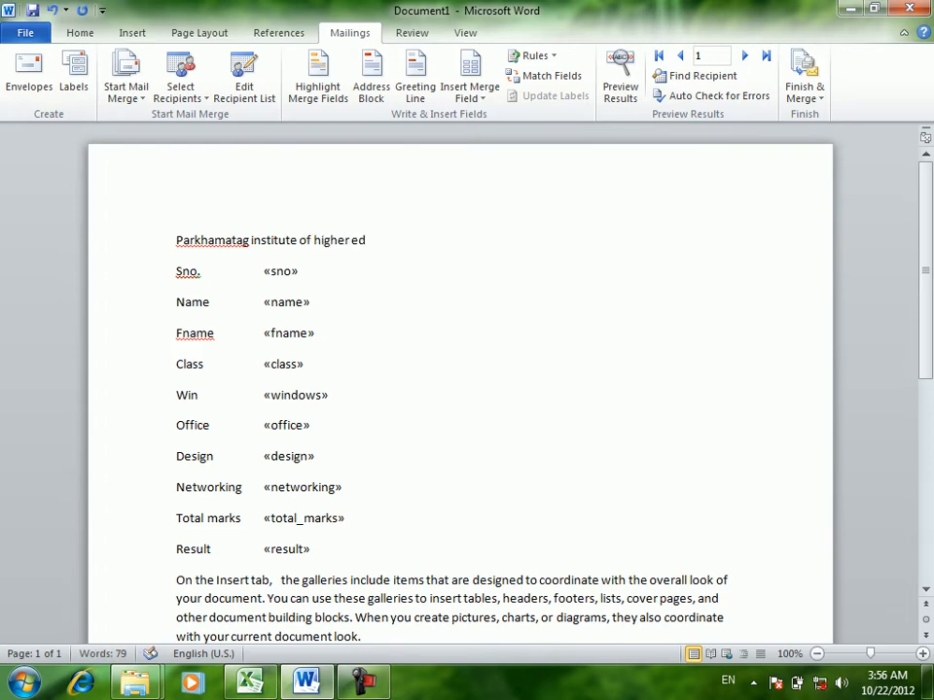
type("ucation")
key("ctrl+e")
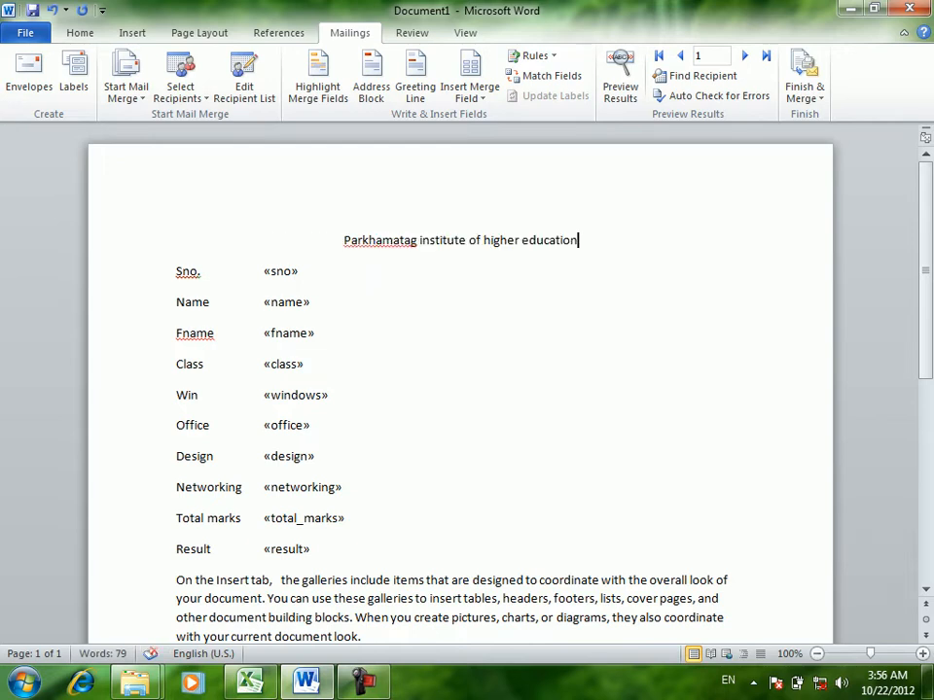
Enlarge the institute heading by several font sizes and make it bold.
key("shift+Home")
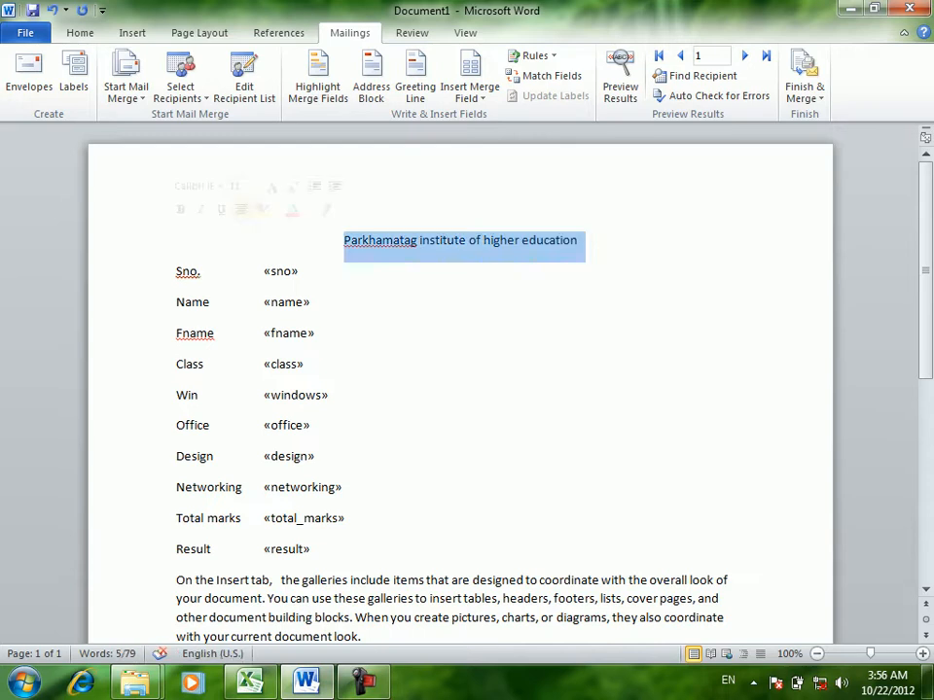
key("ctrl+shift+period")
key("ctrl+shift+period")
key("ctrl+shift+period")
key("ctrl+shift+period")
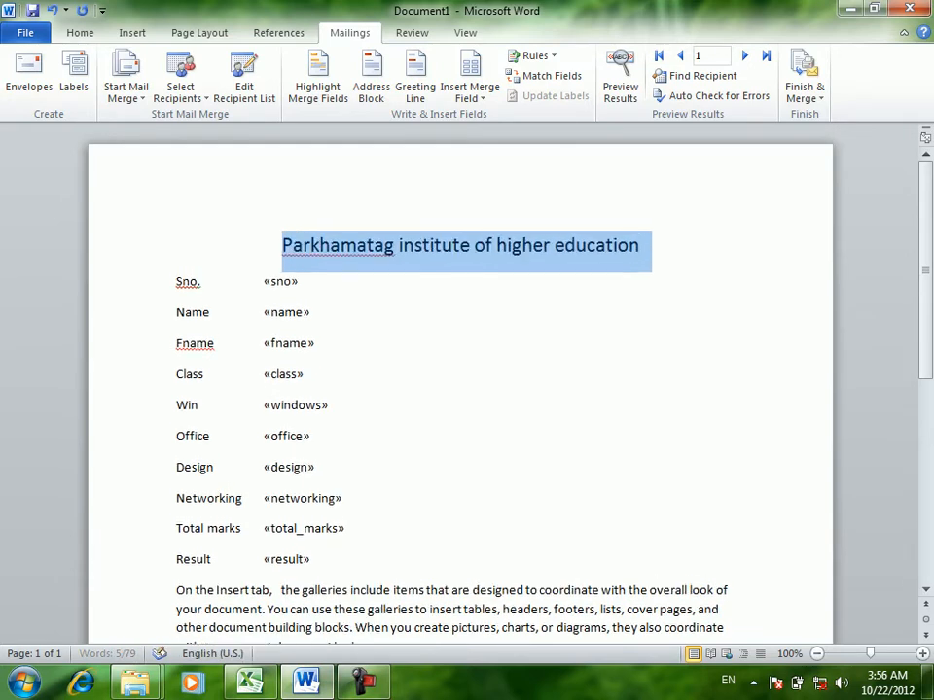
key("ctrl+b")
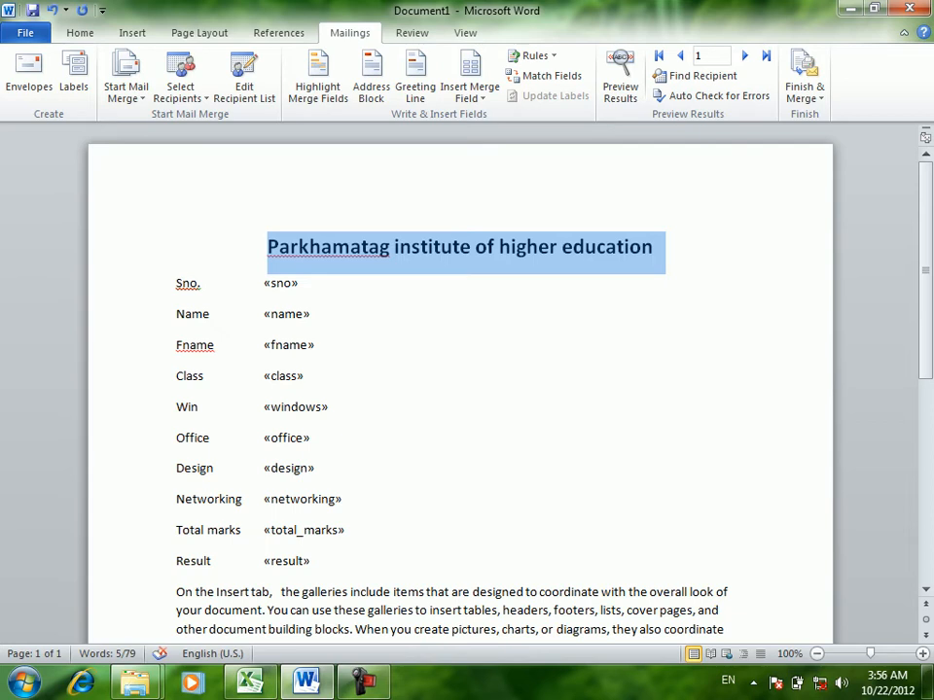
Add the line "Result sheet of DIT class" between the heading and the Sno. line.
left_click(266, 314)
left_click(177, 284)
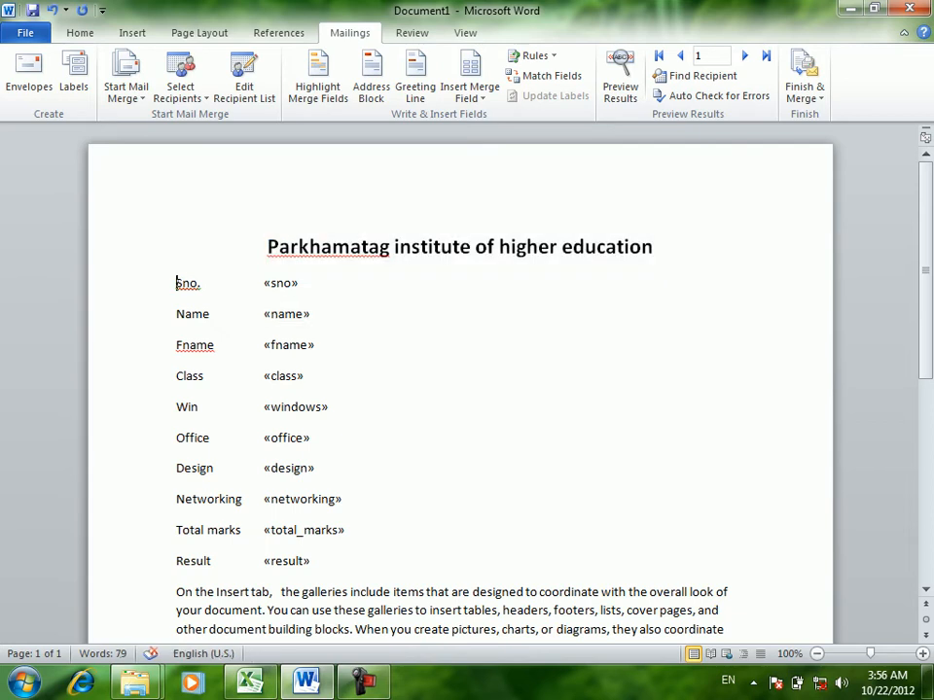
key("Return")
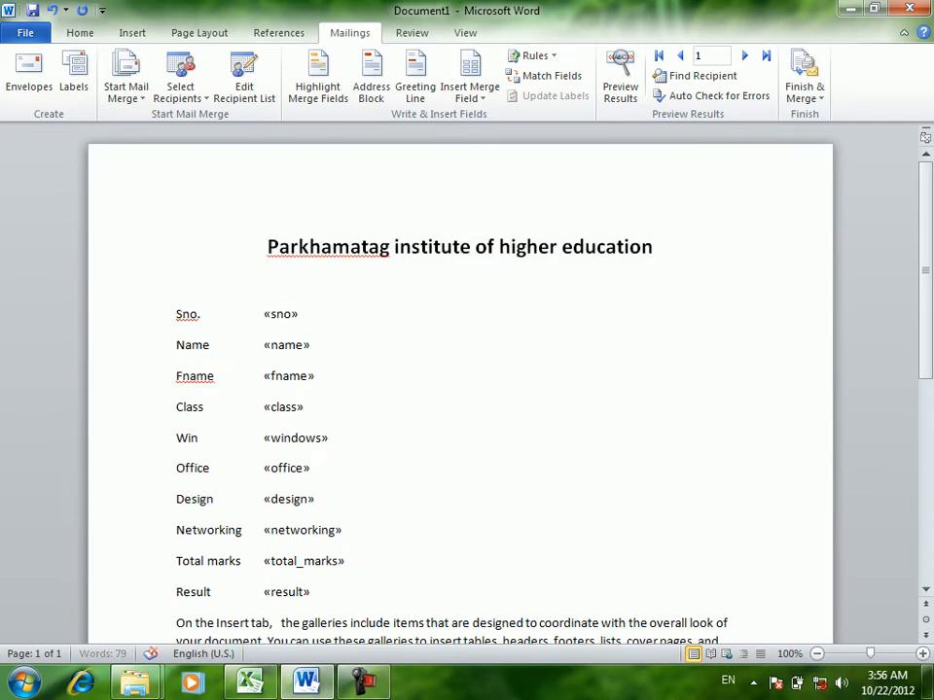
type("Result sheet of DI")
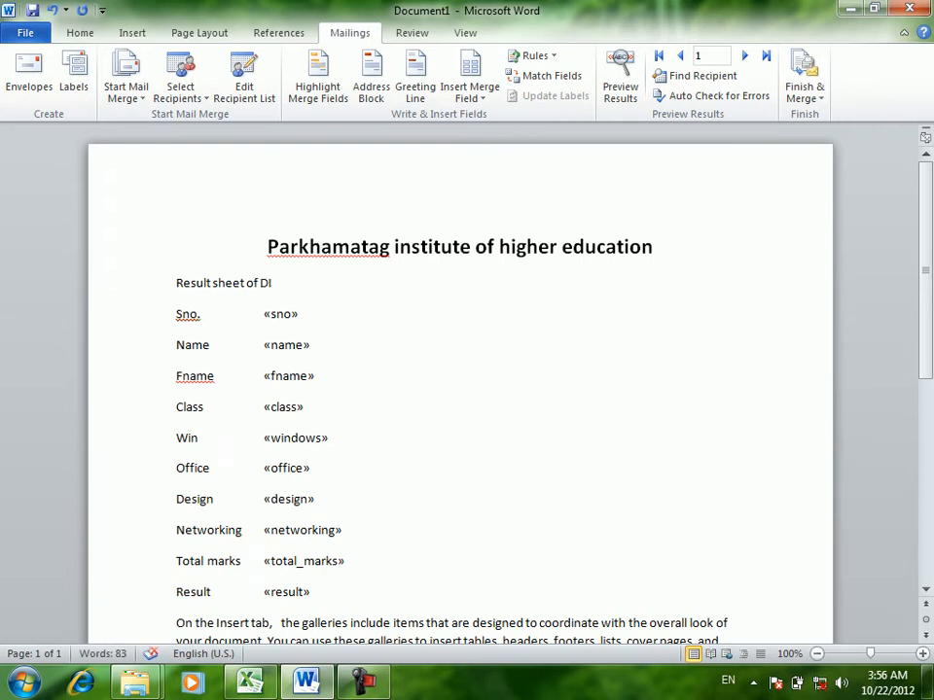
type("T class")
key("ctrl+z")
Make the "Result sheet of DIT class" line bold and slightly larger.
double_click(227, 283)
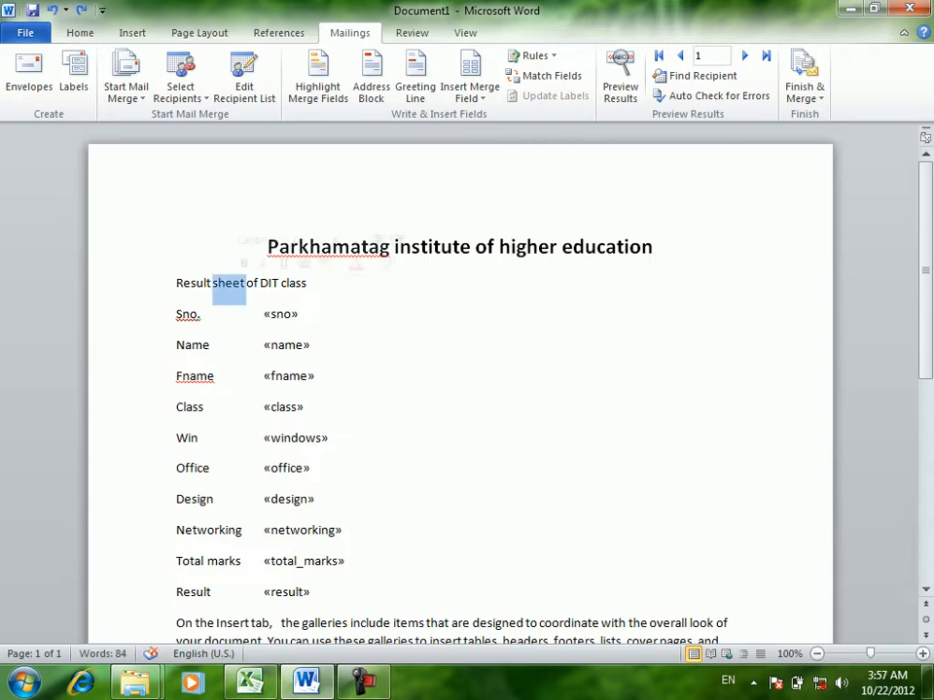
triple_click(235, 283)
double_click(230, 284)
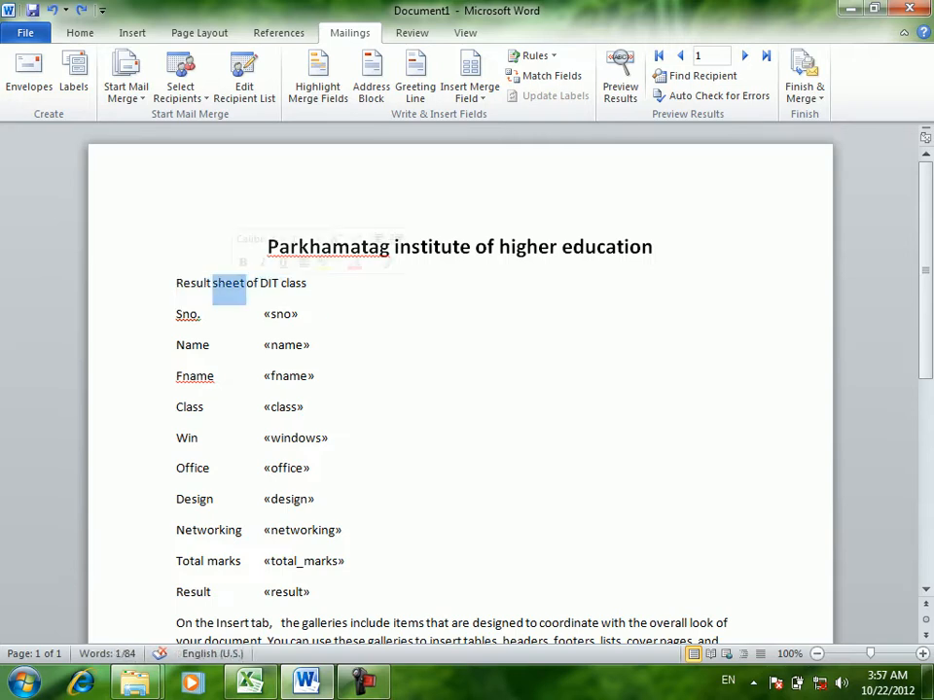
triple_click(230, 284)
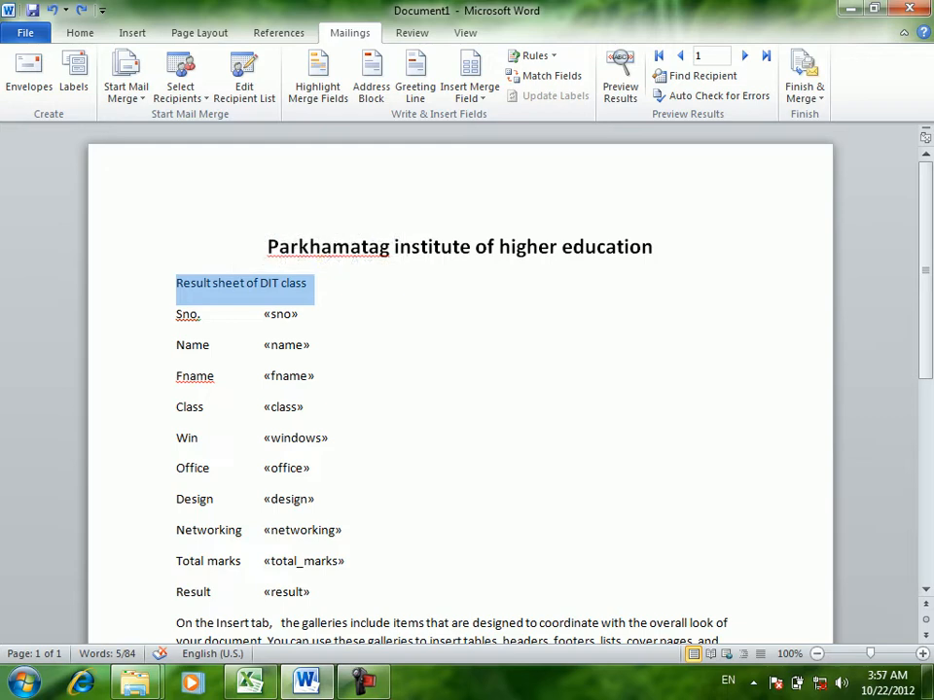
key("ctrl+b")
key("ctrl+shift+period")
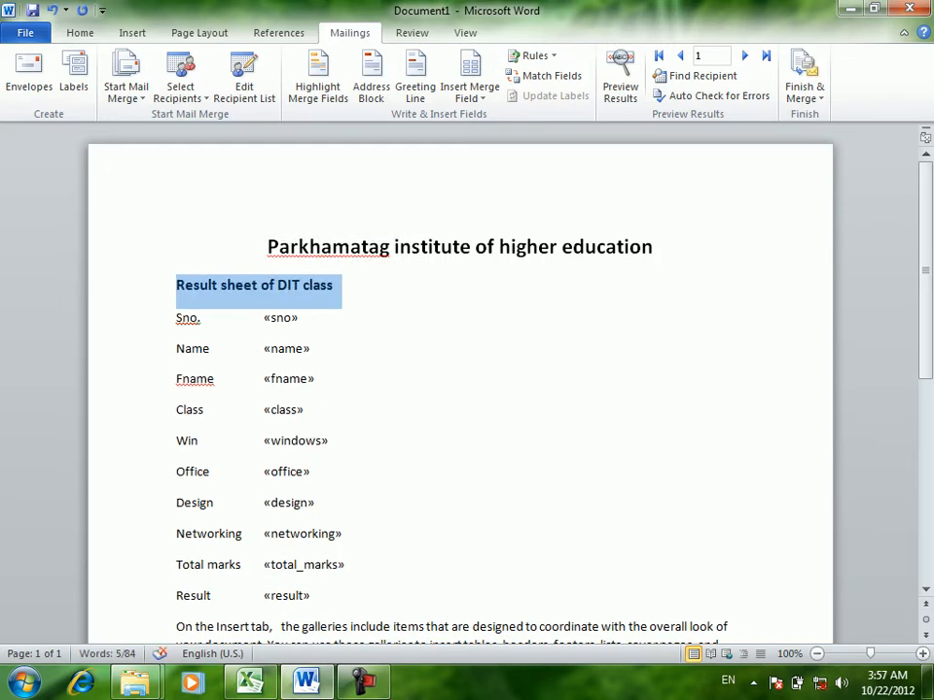
left_click(306, 411)
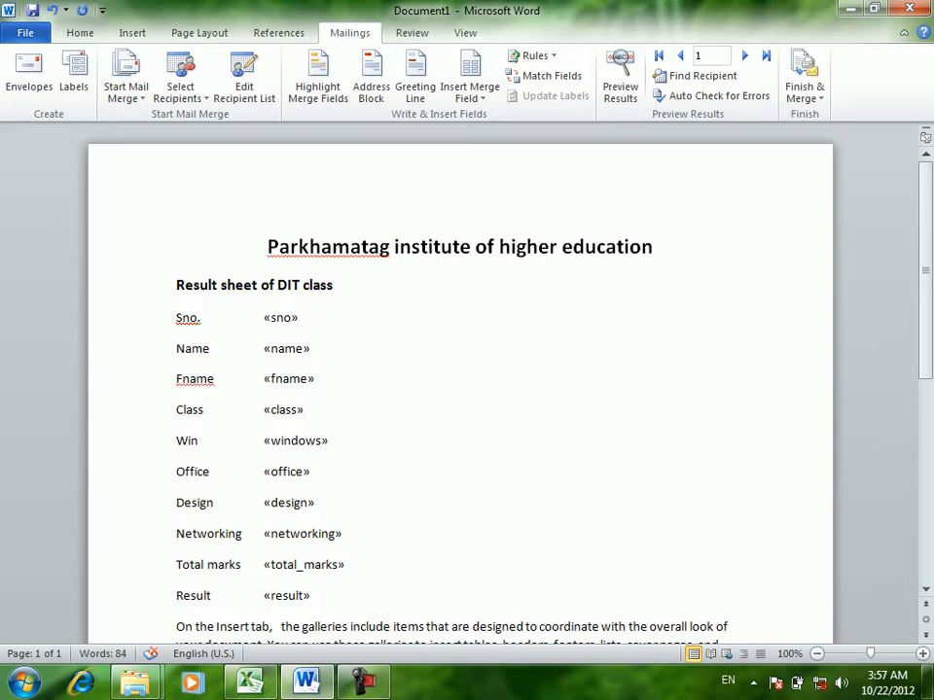
Try moving the Name label and its field up onto the Sno. line, spaced five tabs after the sno field.
left_click_drag(176, 348, 187, 348)
key("BackSpace")
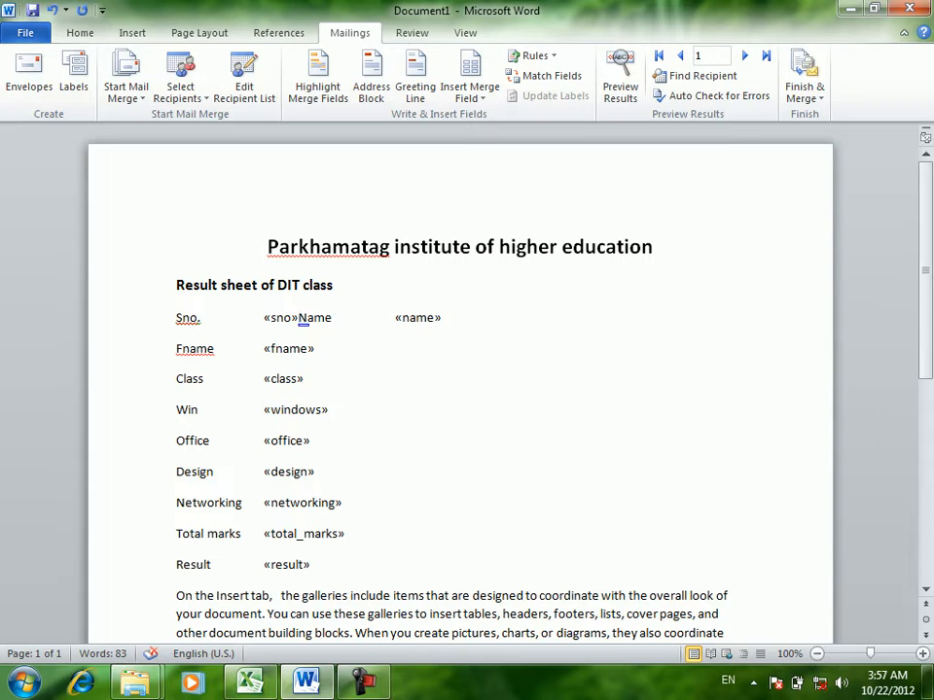
key("Tab")
key("Tab")
key("Tab")
key("Tab")
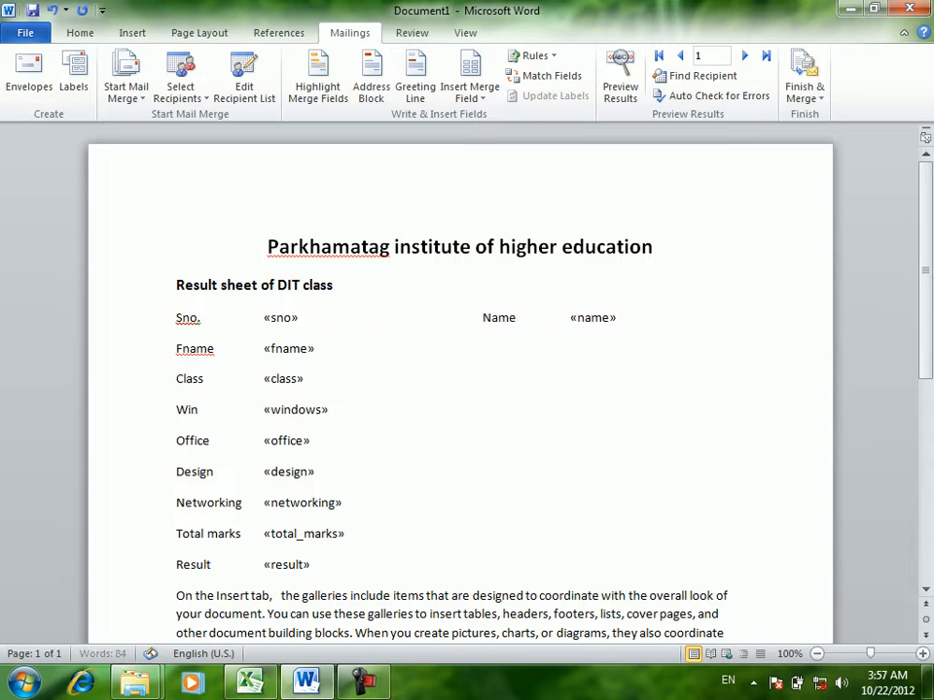
key("Tab")
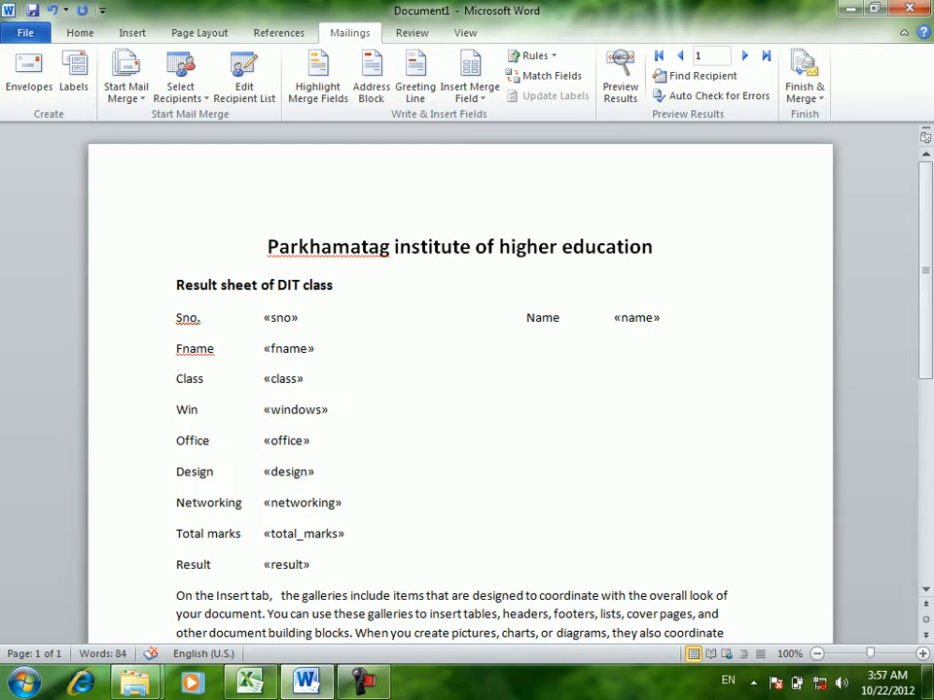
Remove the extra tabs and put the Name label and field back on their own line below Sno.
key("BackSpace")
key("BackSpace")
key("BackSpace")
key("BackSpace")
key("BackSpace")
key("Return")
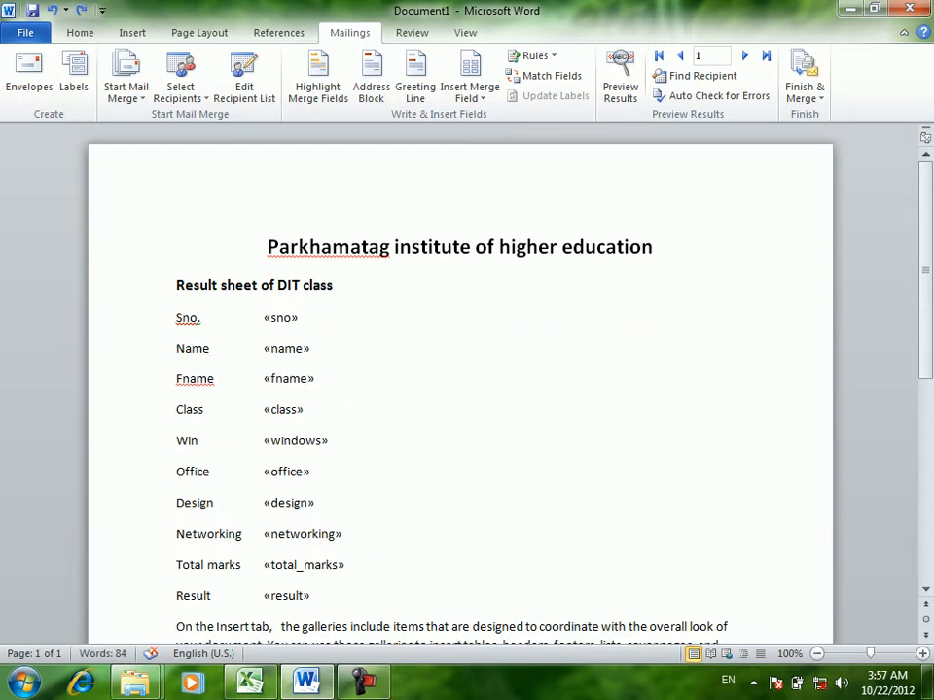
Preview the merge results for the first record and look over the whole result sheet.
left_click(315, 379)
left_click(621, 80)
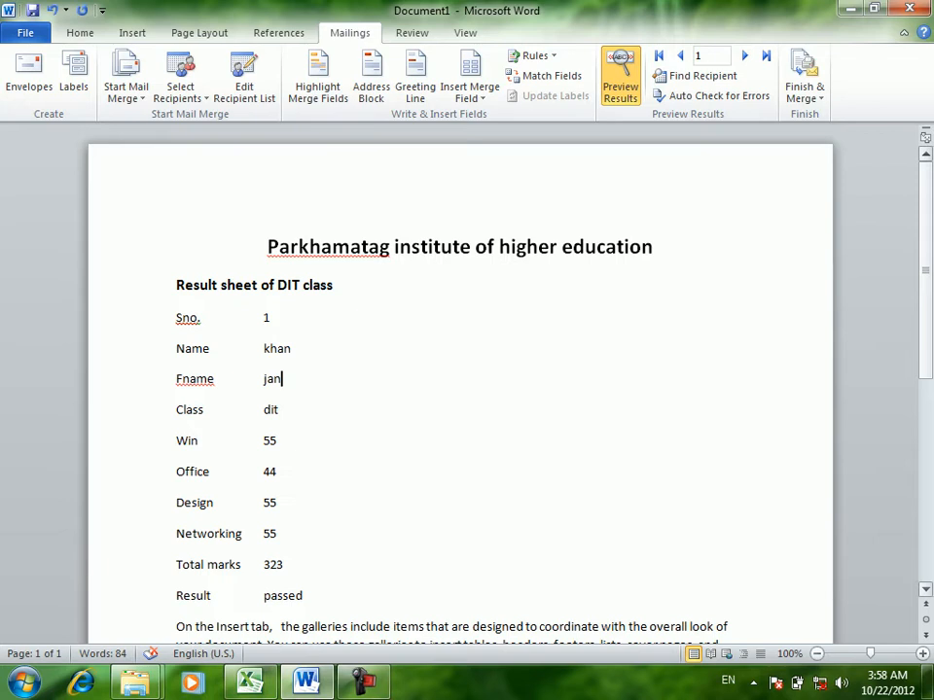
scroll(460, 390, "down", 3)
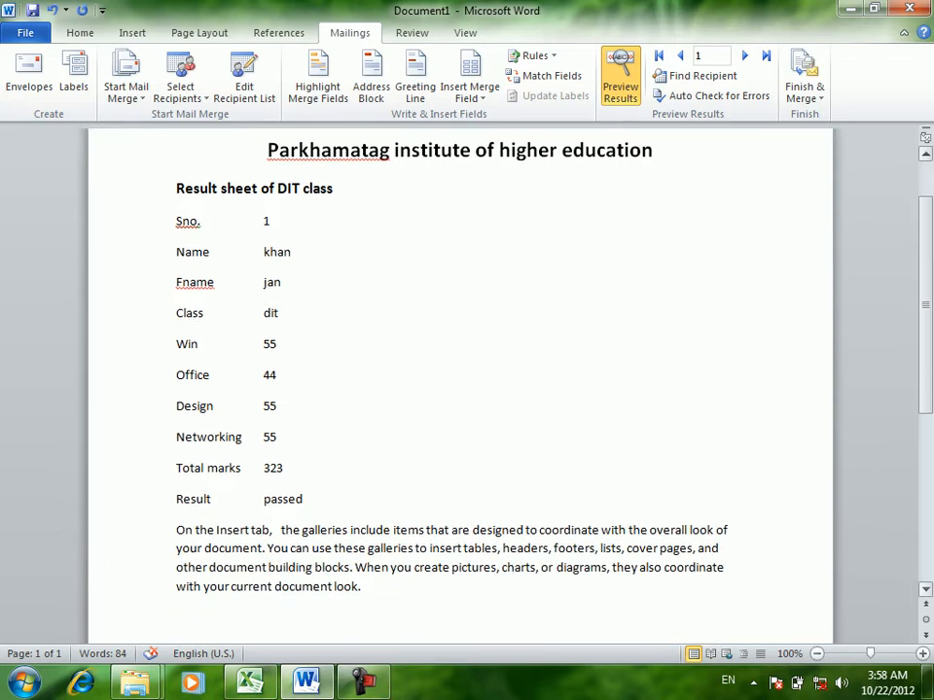
scroll(460, 389, "down", 1)
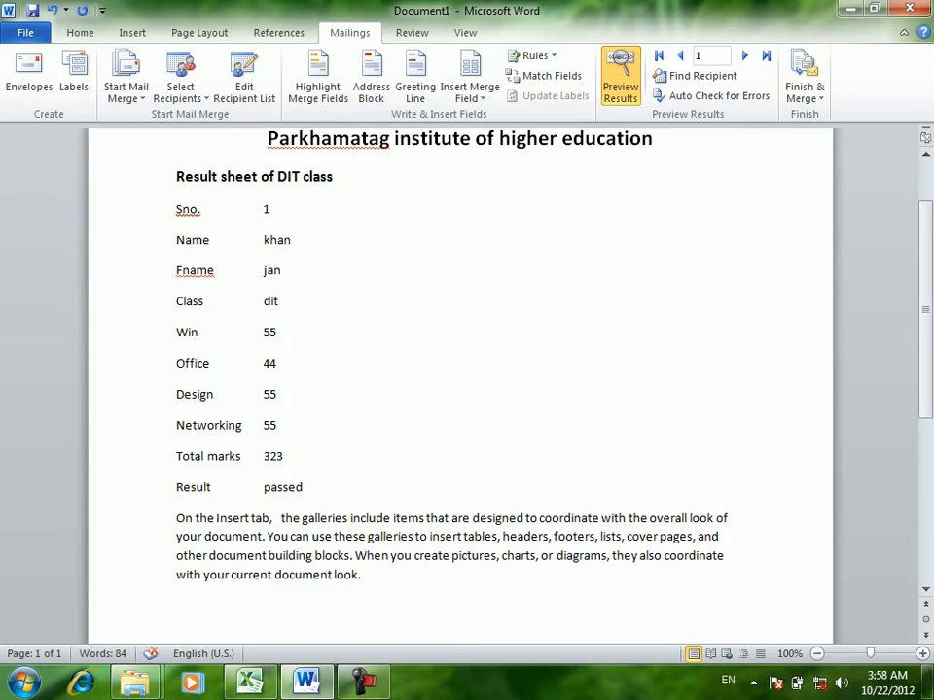
Add a blank line below the Result line and start an Ask rule there with the bookmark "go to area".
left_click(304, 488)
key("Return")
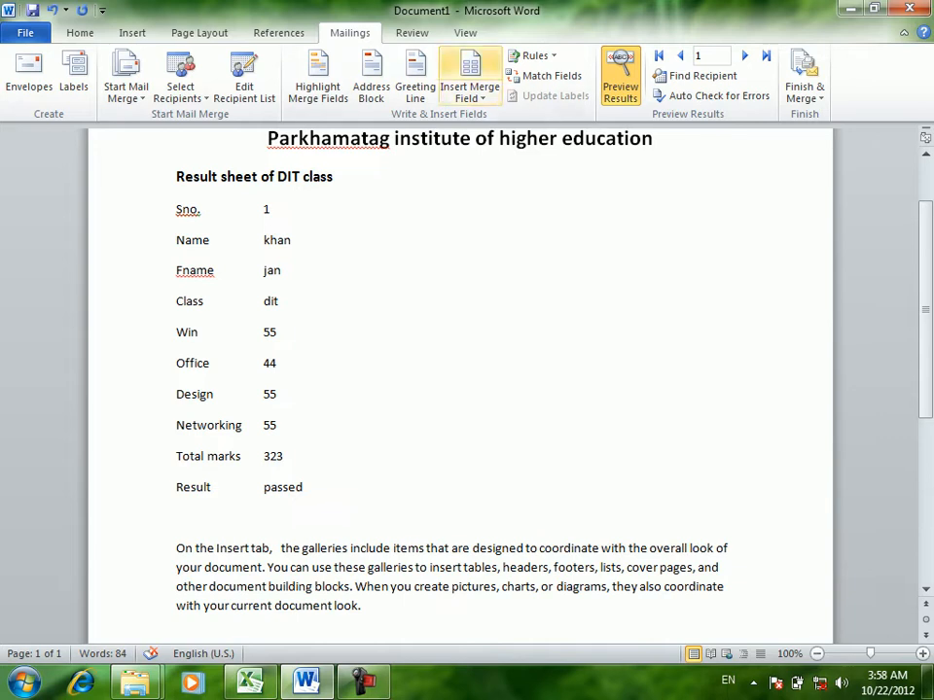
left_click(535, 55)
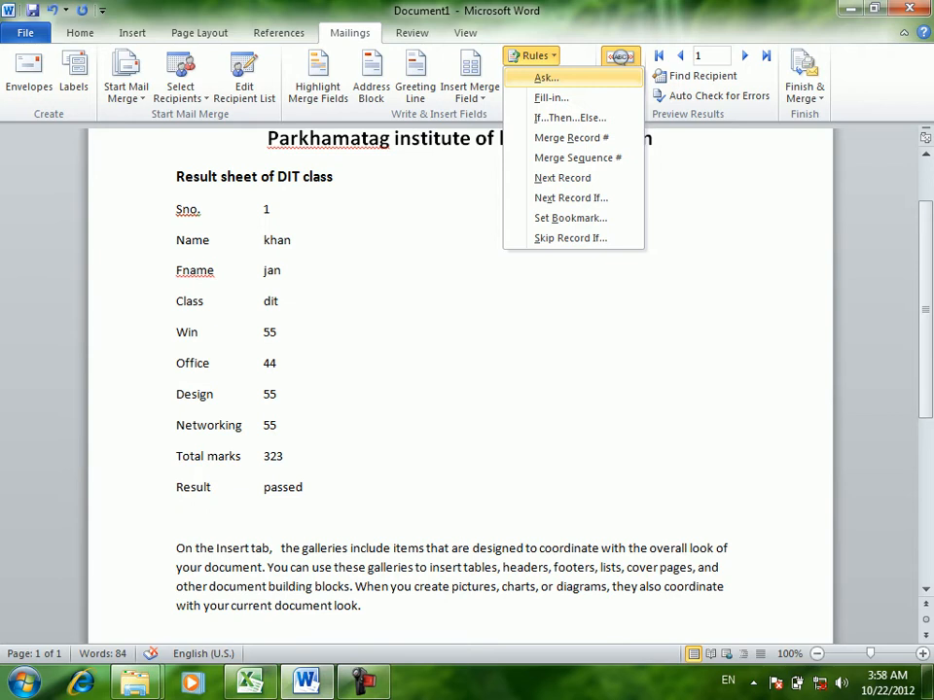
left_click(546, 77)
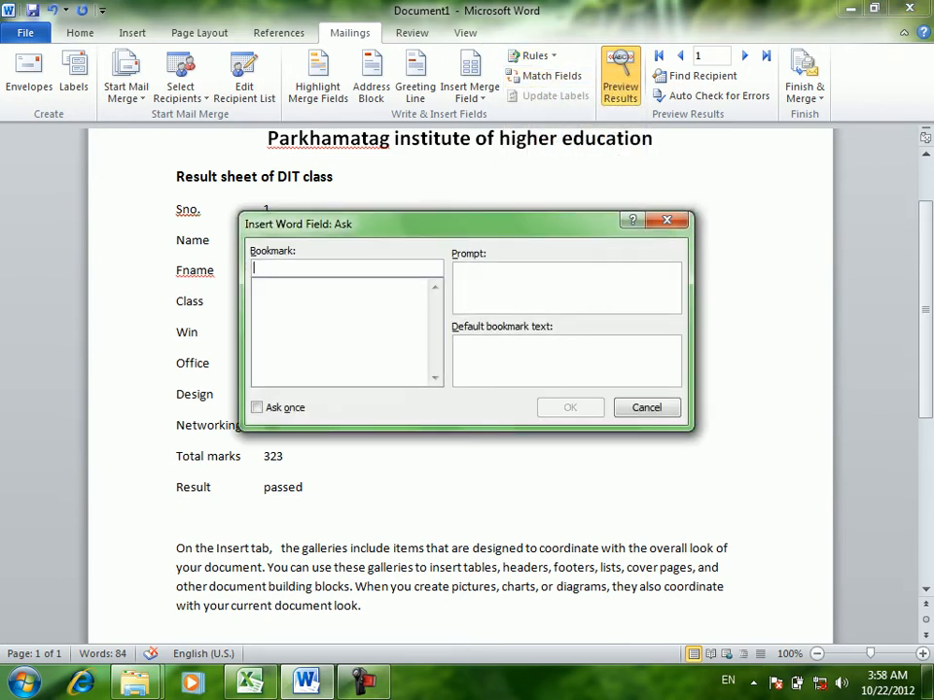
type("bi")
key("BackSpace")
key("BackSpace")
type("go to ")
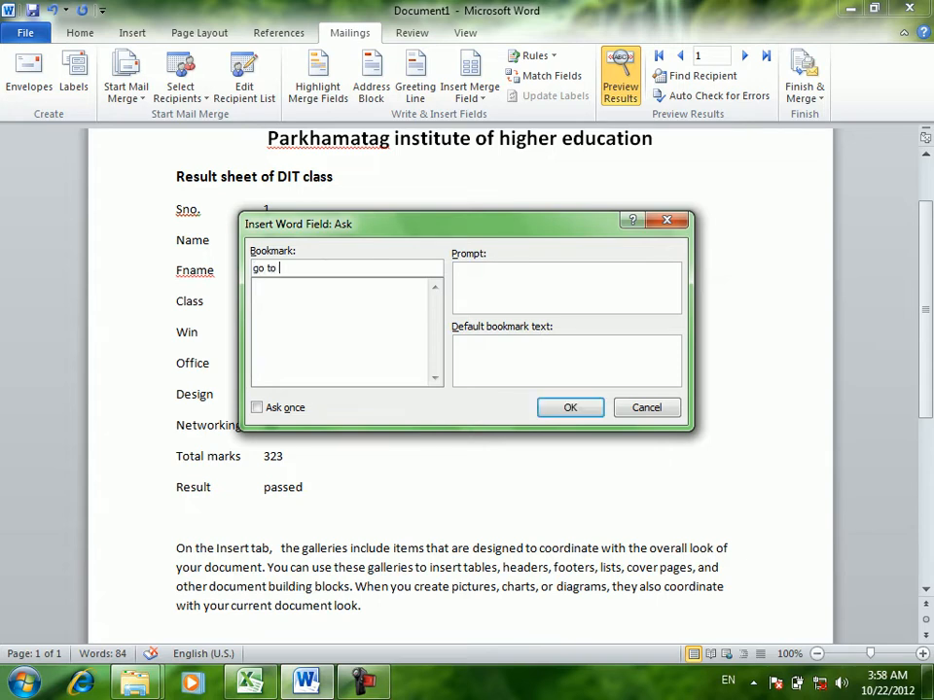
type("area")
Set the Ask rule's prompt to "look here and write something" and try to insert the rule.
left_click(455, 271)
type("loo")
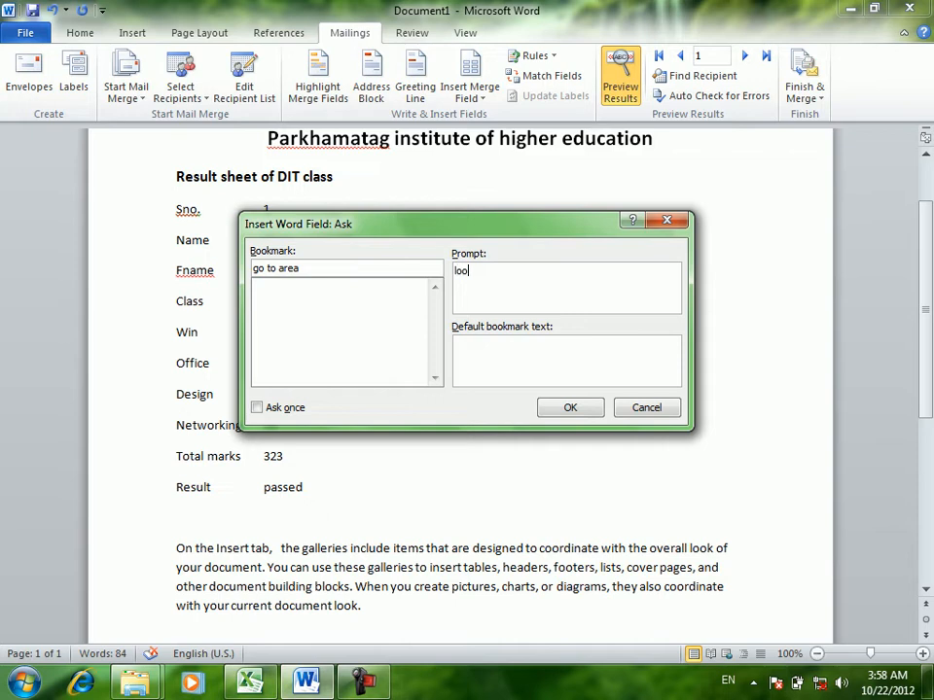
type("k here and write some")
key("BackSpace")
type("thing")
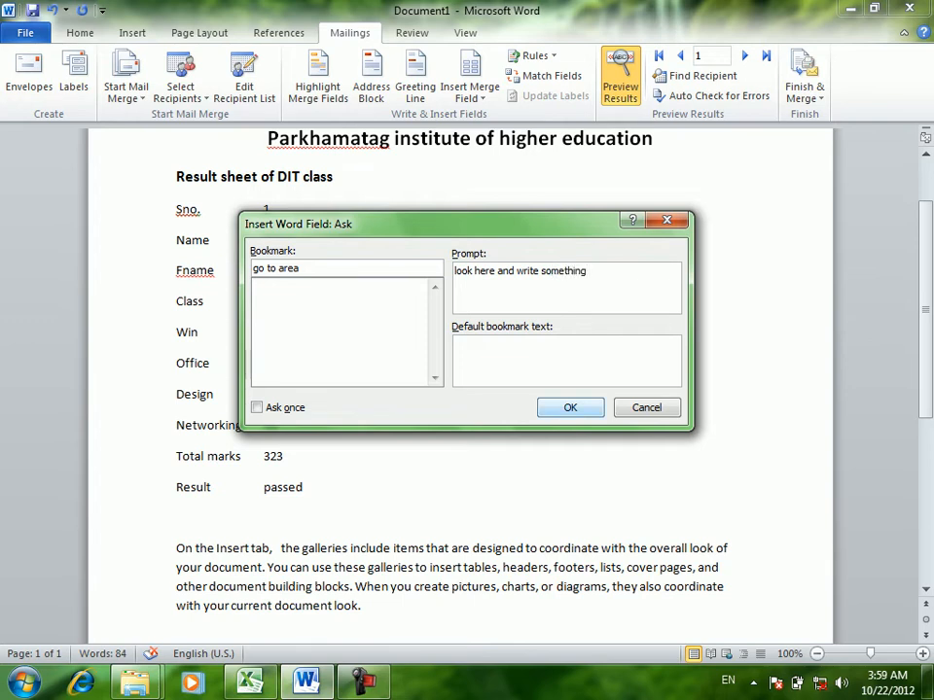
key("Return")
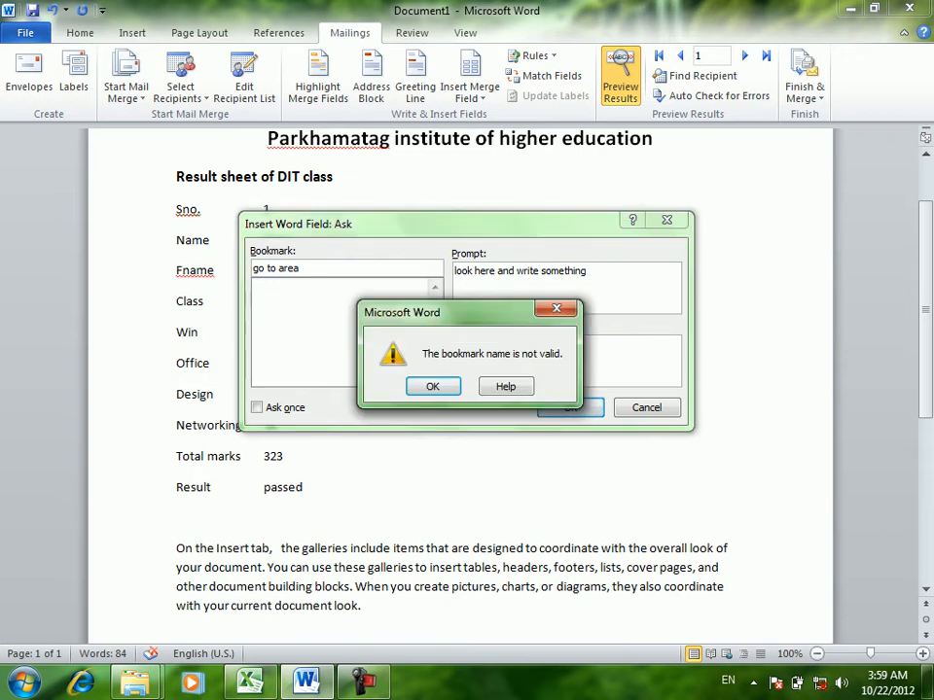
key("Return")
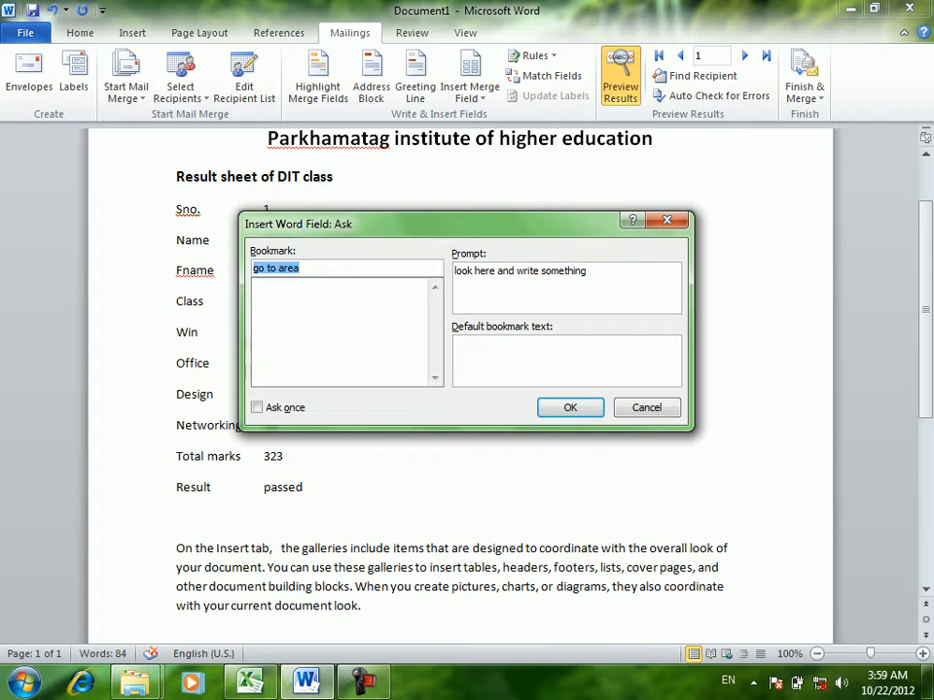
Change the Ask rule's bookmark name to "goto" and try to insert the rule again.
key("Right")
key("BackSpace")
key("BackSpace")
key("BackSpace")
key("BackSpace")
key("BackSpace")
key("BackSpace")
key("BackSpace")
key("BackSpace")
type("to")
key("Return")
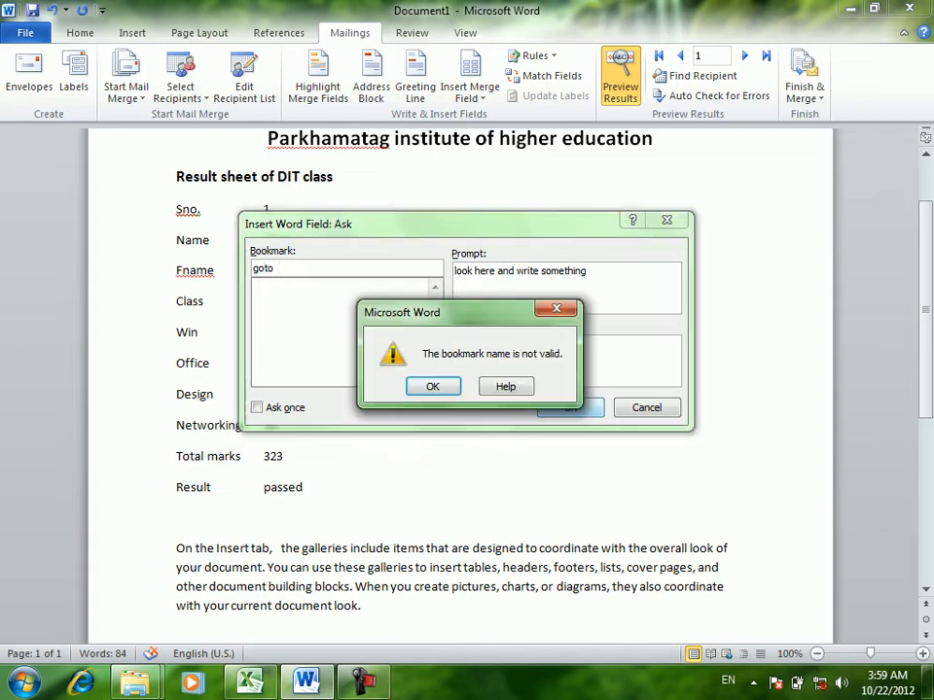
key("Return")
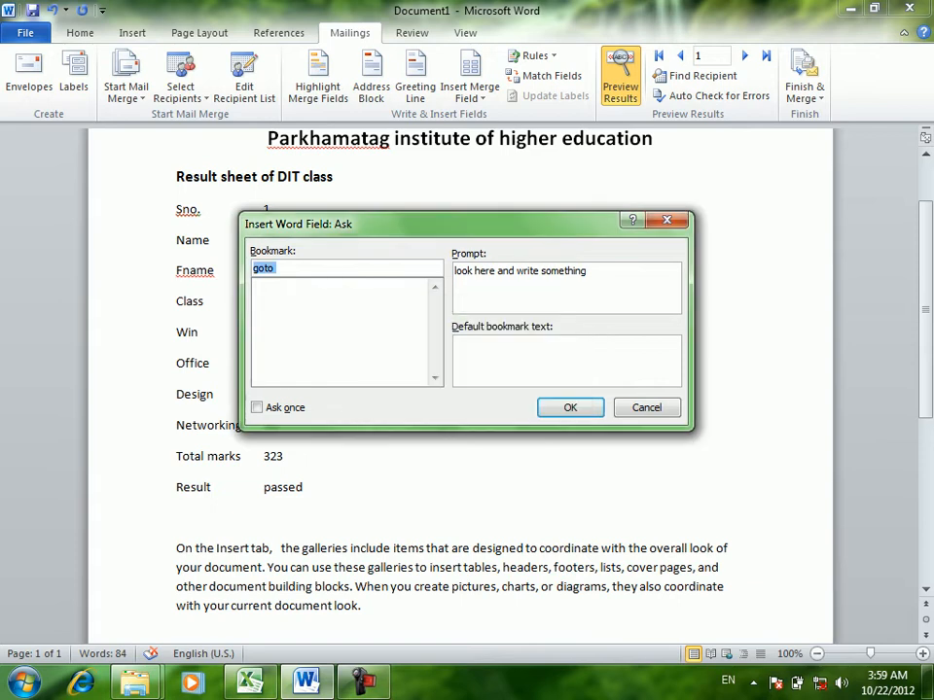
Insert the Ask rule with the corrected bookmark "goto" and leave its answer empty.
key("Right")
key("Return")
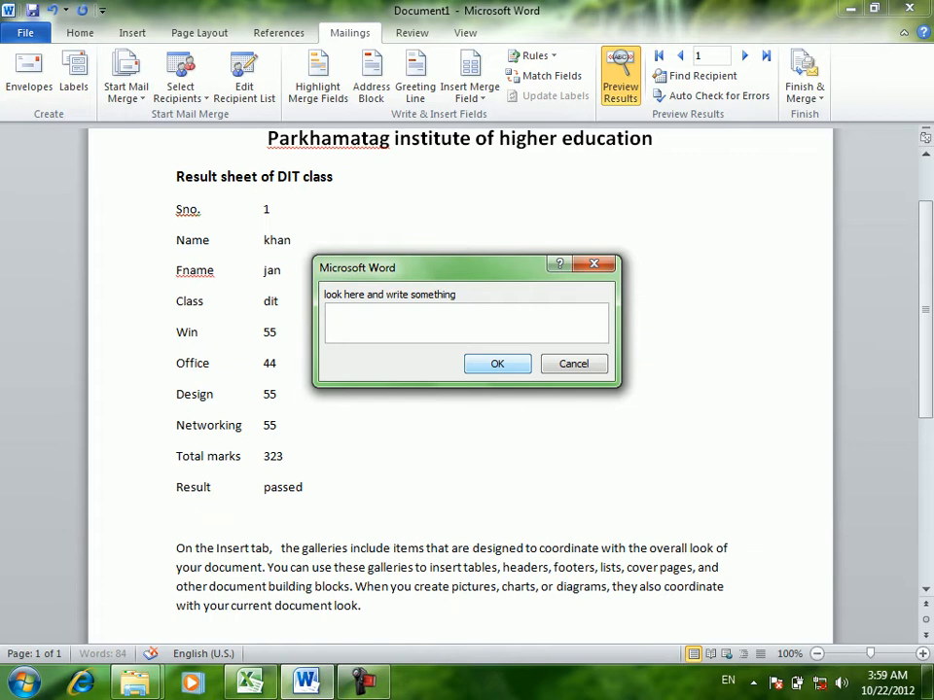
key("Return")
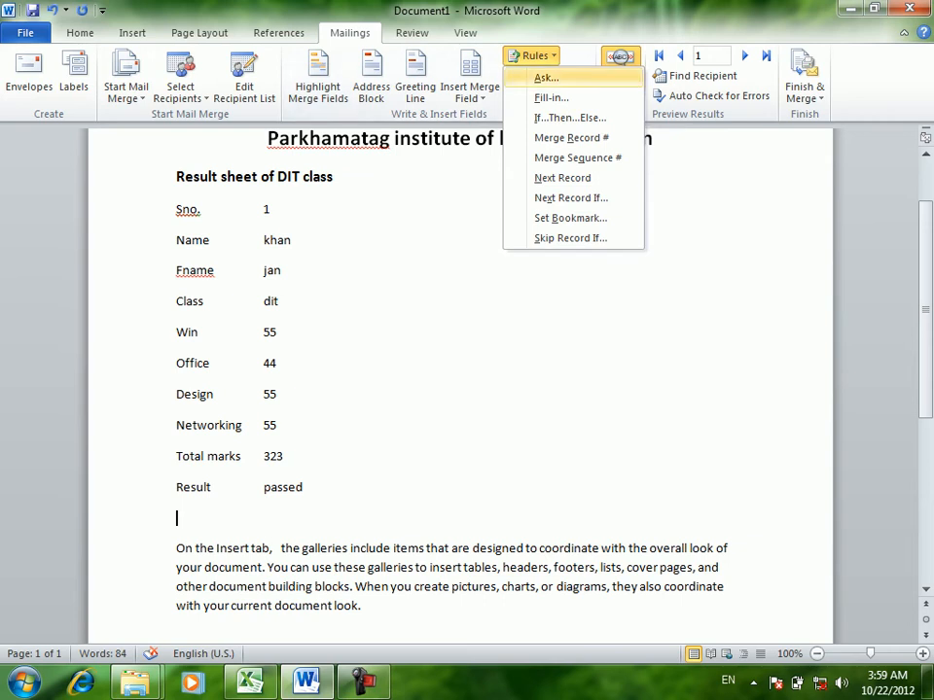
Insert a Fill-in rule below the Result line with the prompt "look here and write something" and leave its answer empty.
left_click(551, 97)
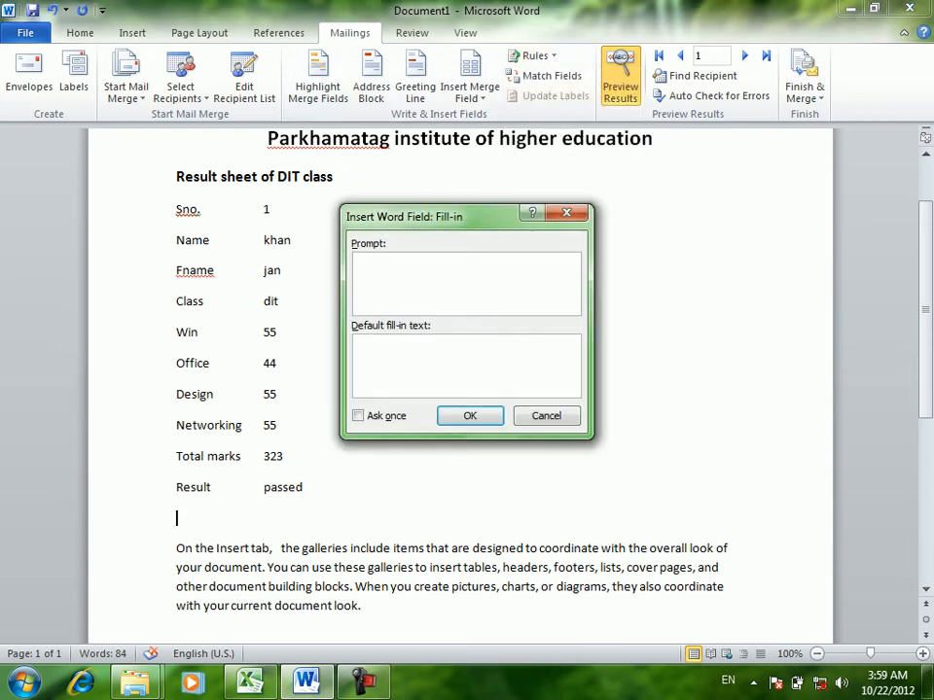
type("look")
type(" here nad")
key("BackSpace")
key("BackSpace")
key("BackSpace")
key("BackSpace")
type("and write")
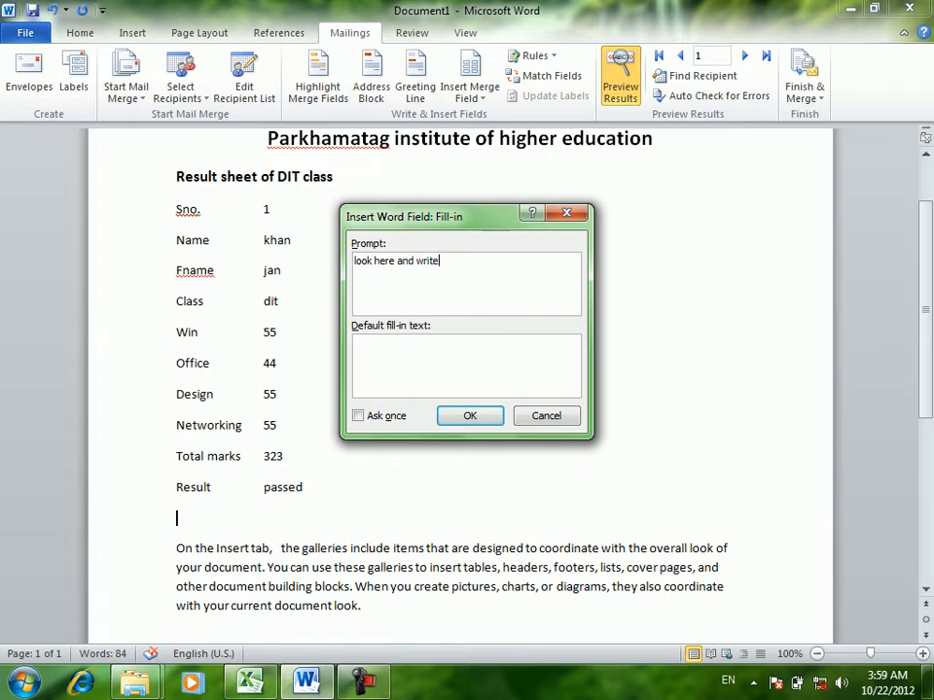
type(" something")
key("Return")
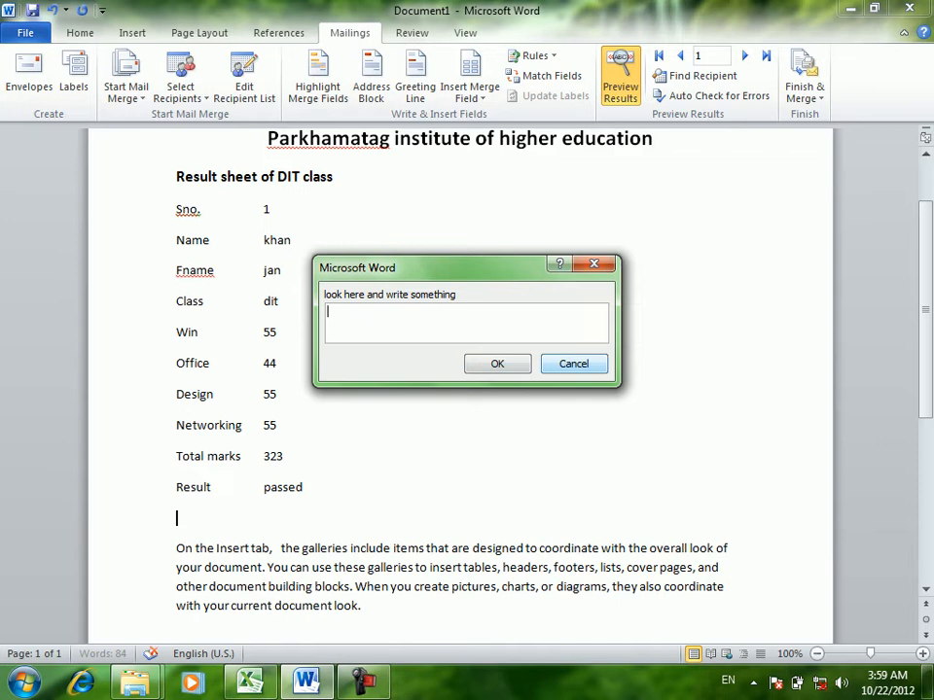
key("Return")
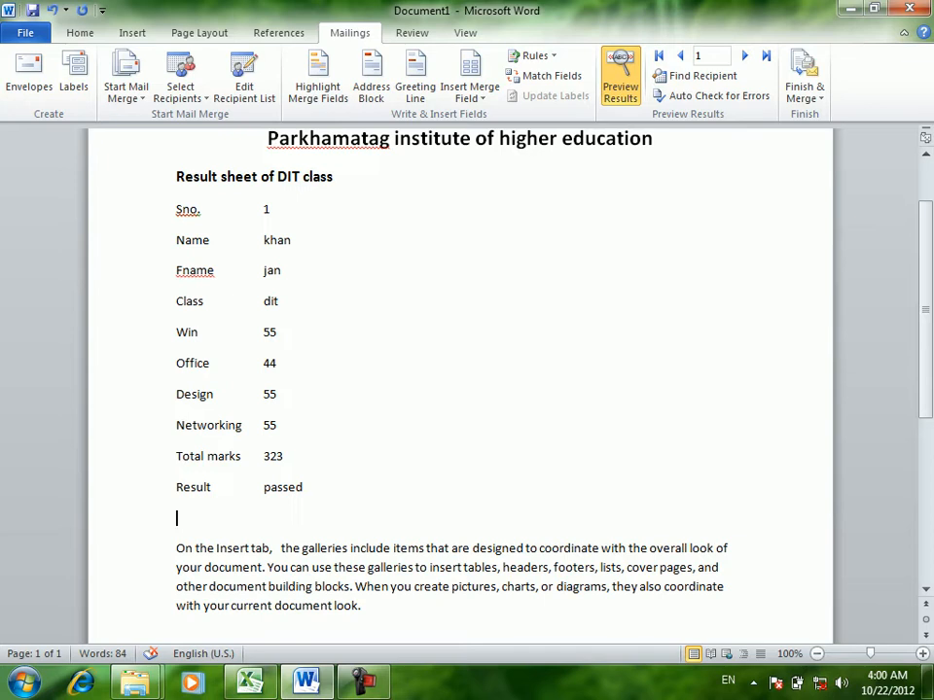
Page through the previewed records up to the third and return to the first.
left_click(744, 55)
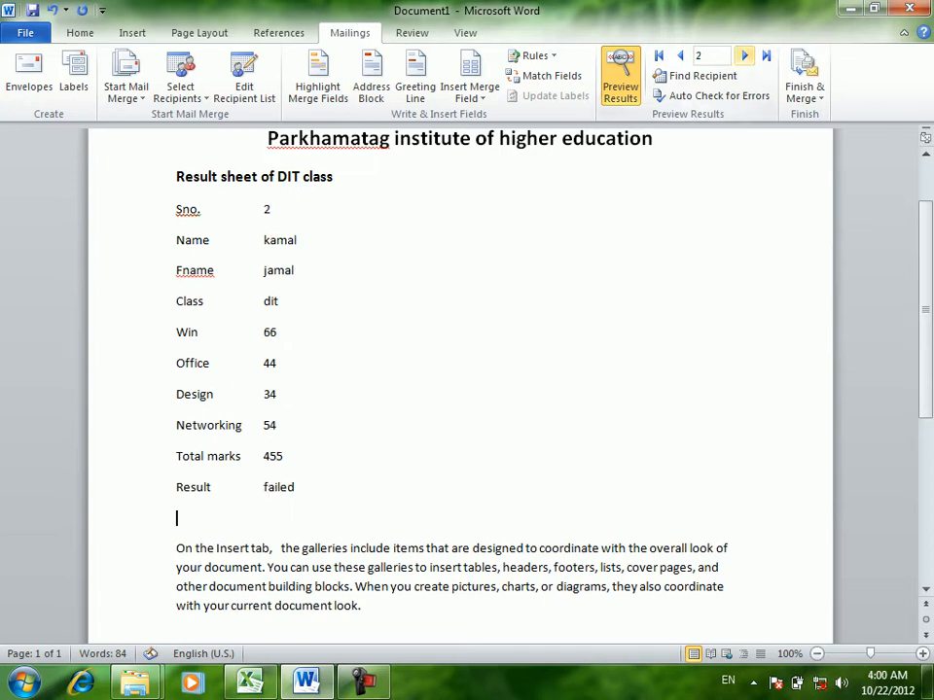
left_click(744, 55)
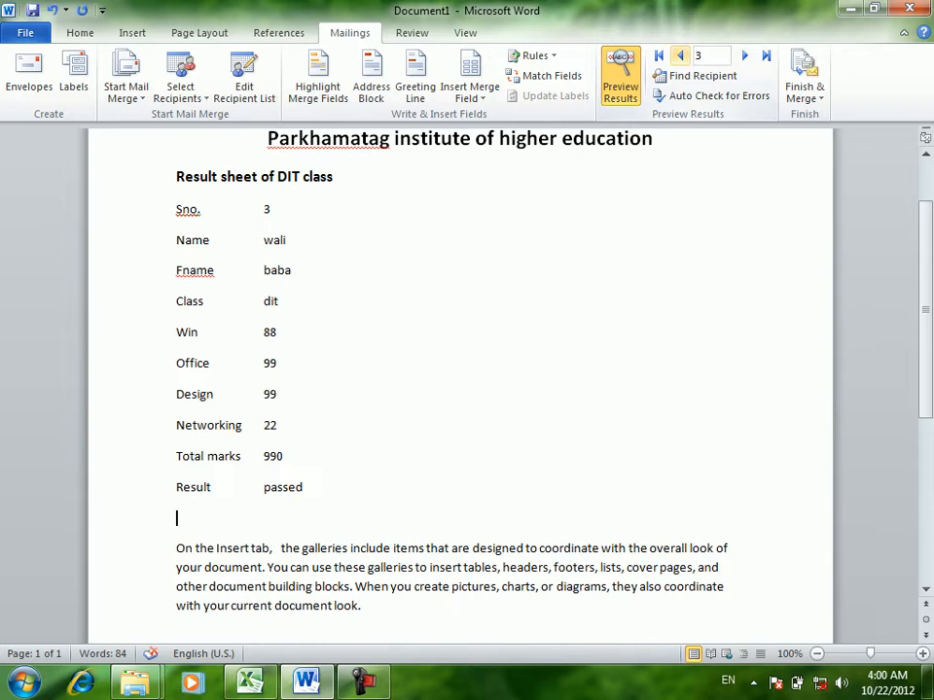
left_click(680, 55)
left_click(680, 56)
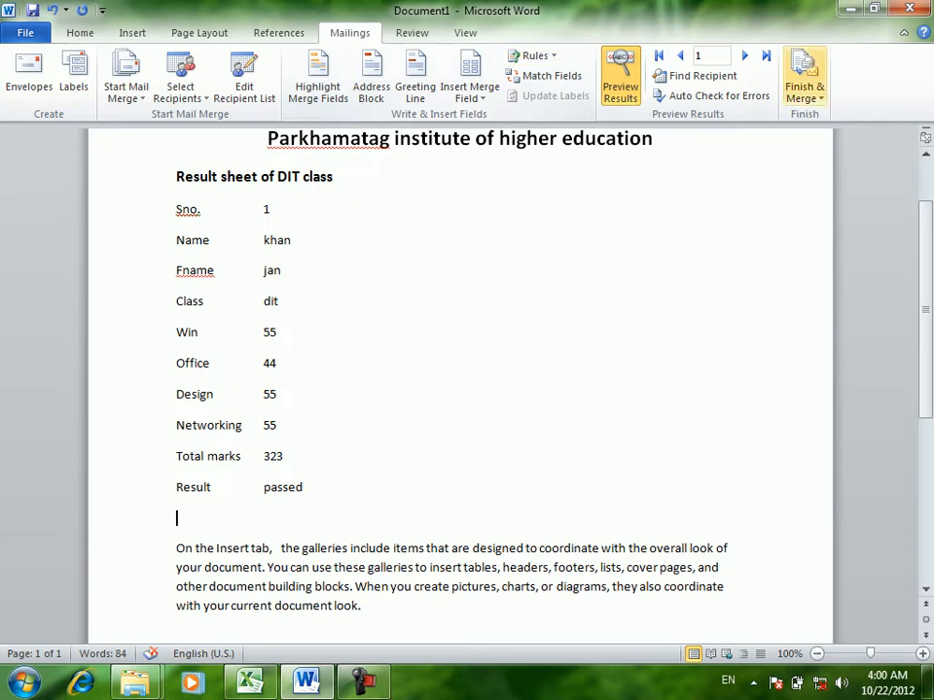
Merge all records into a new document of individual letters.
left_click(805, 86)
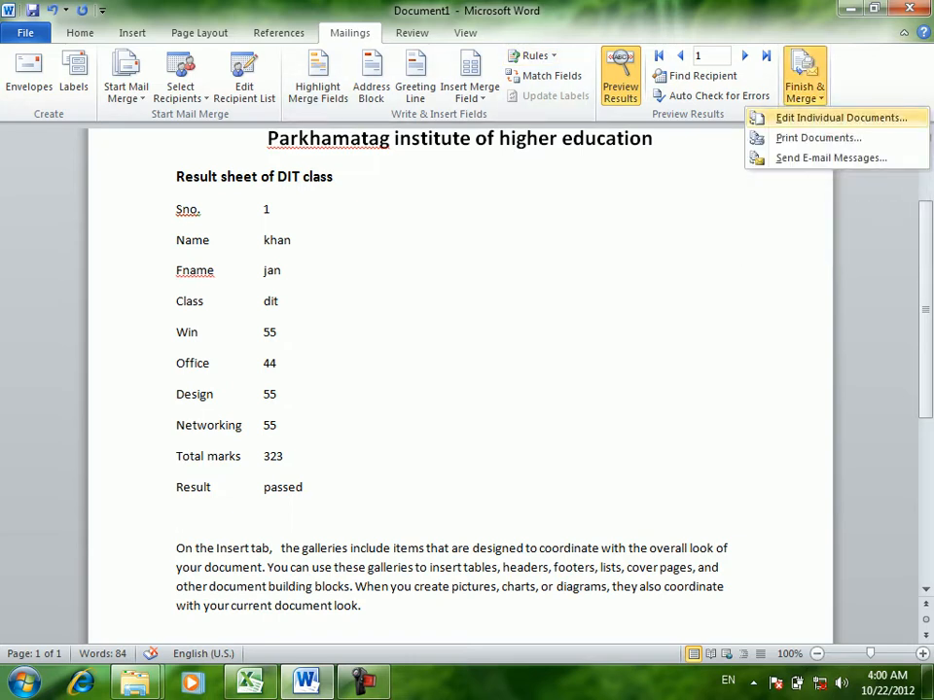
left_click(768, 118)
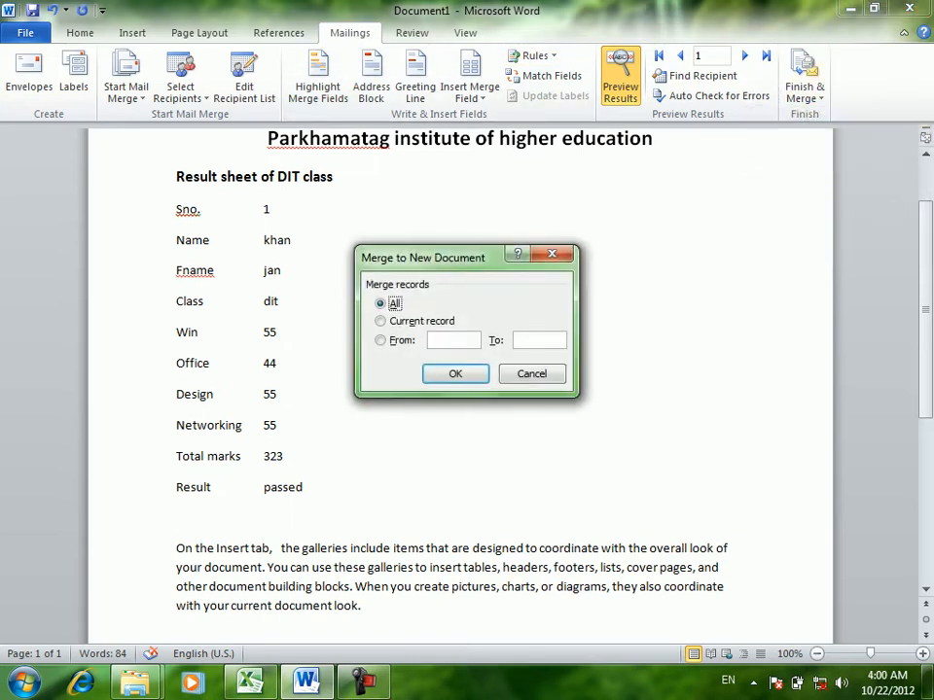
key("Return")
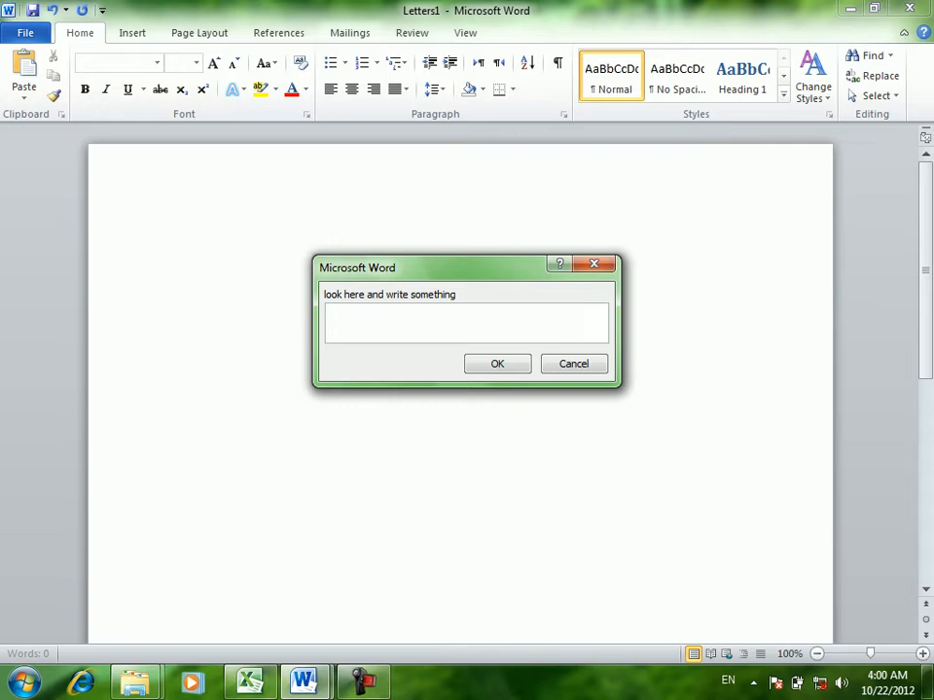
Answer the first record's prompts with a note that the named student should come on time.
type("khan shoud com e on time")
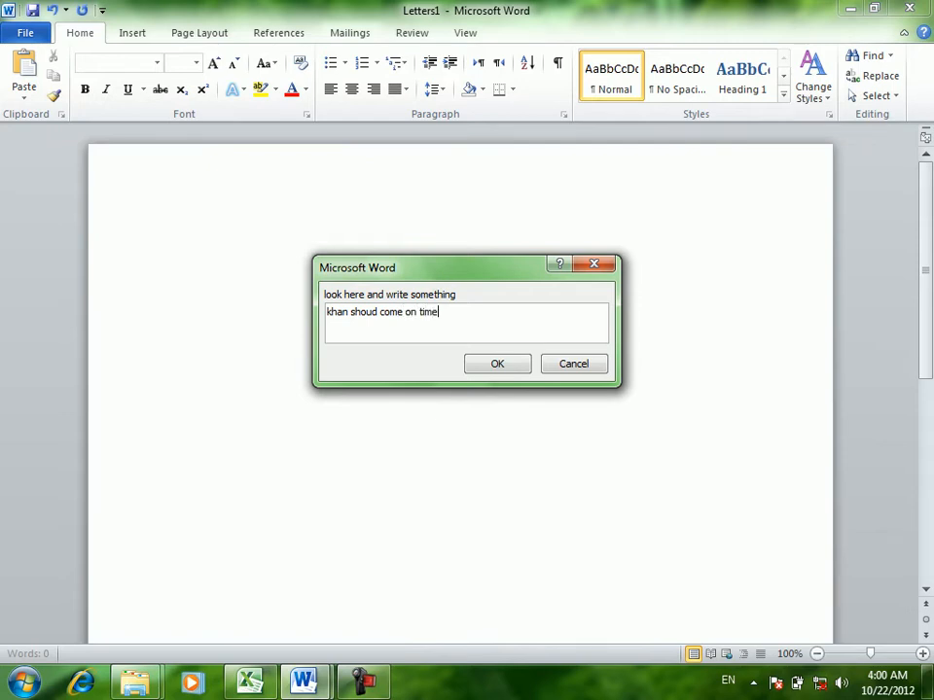
key("ctrl+a")
key("BackSpace")
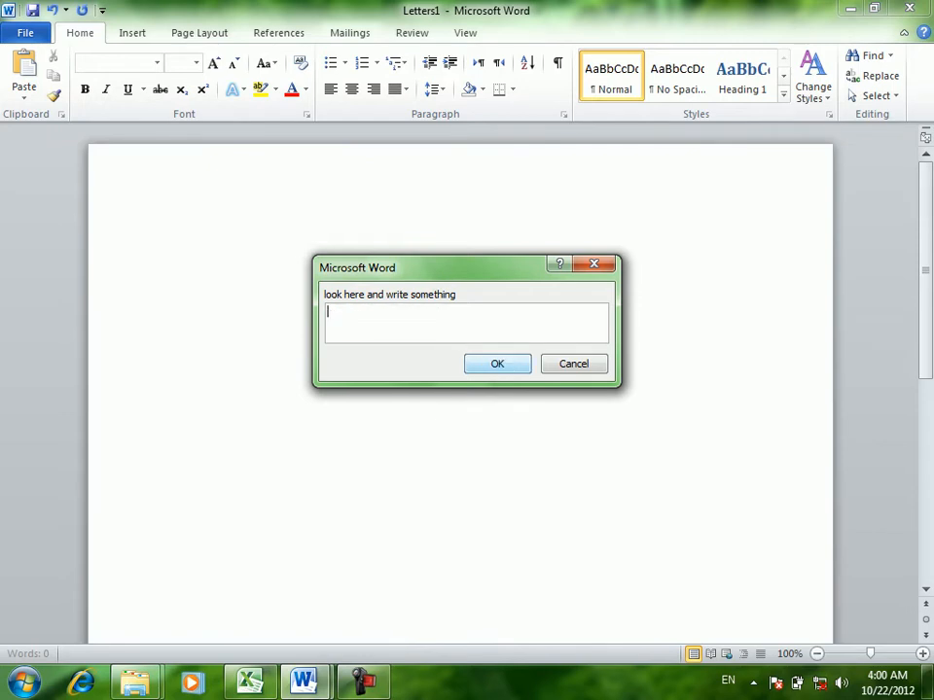
type("com")
key("BackSpace")
key("BackSpace")
key("BackSpace")
type("khan should come on time")
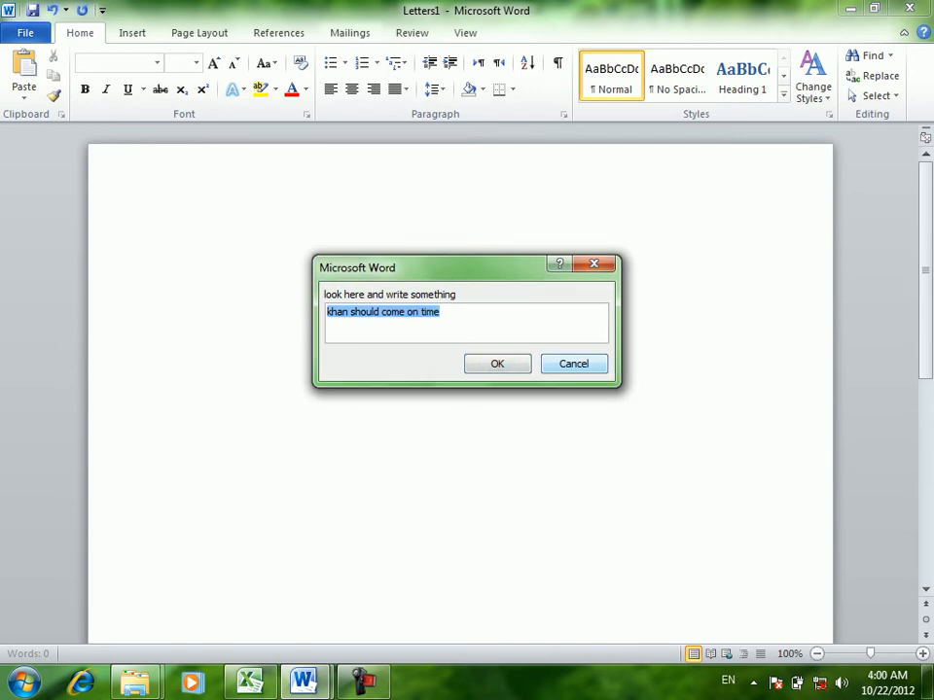
Clear the second record's note, enter a come-on-time note naming the third student, and dismiss the remaining prompts.
key("BackSpace")
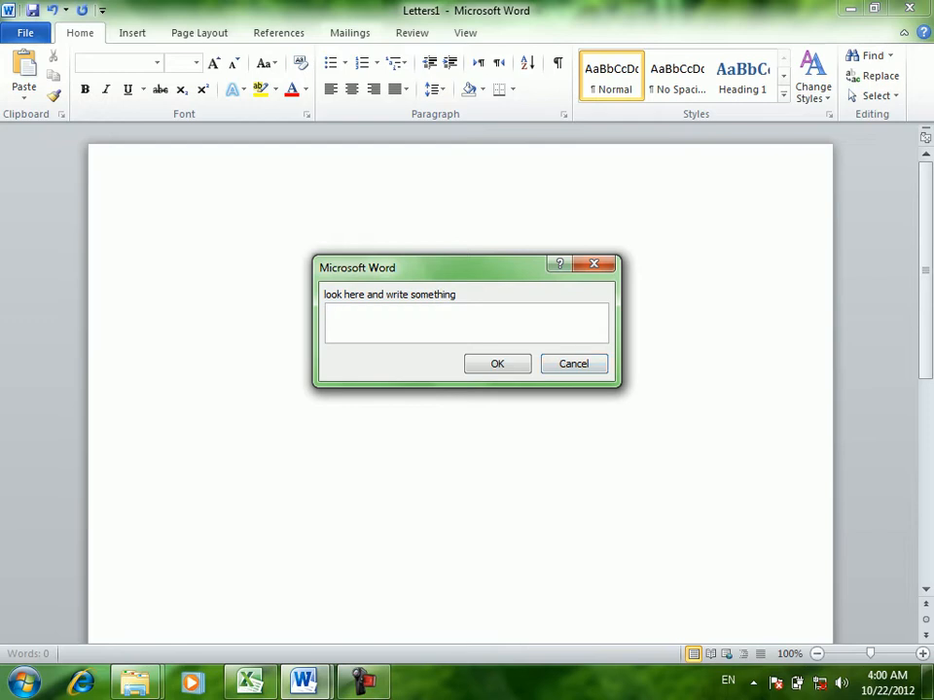
key("ctrl+z")
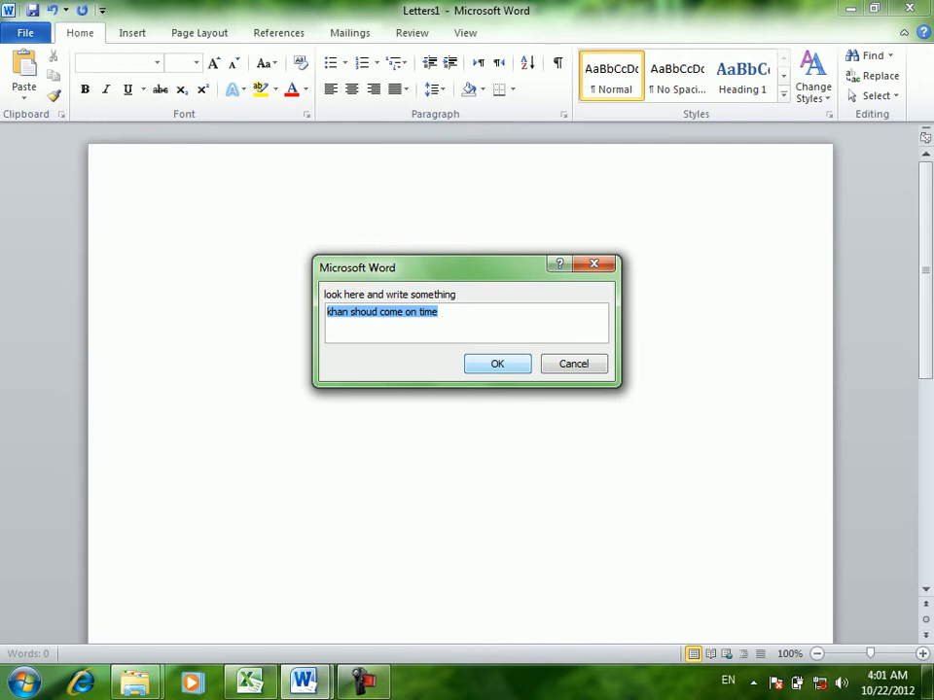
key("BackSpace")
type("w")
key("BackSpace")
type("wall shou")
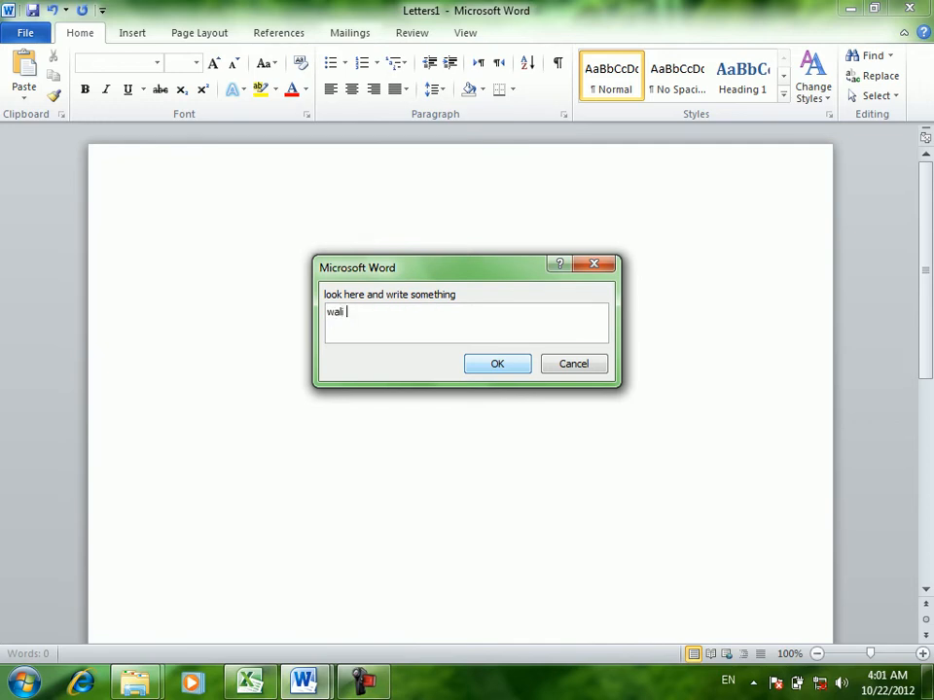
type("d come on time")
left_click(497, 364)
left_click(574, 364)
left_click(574, 364)
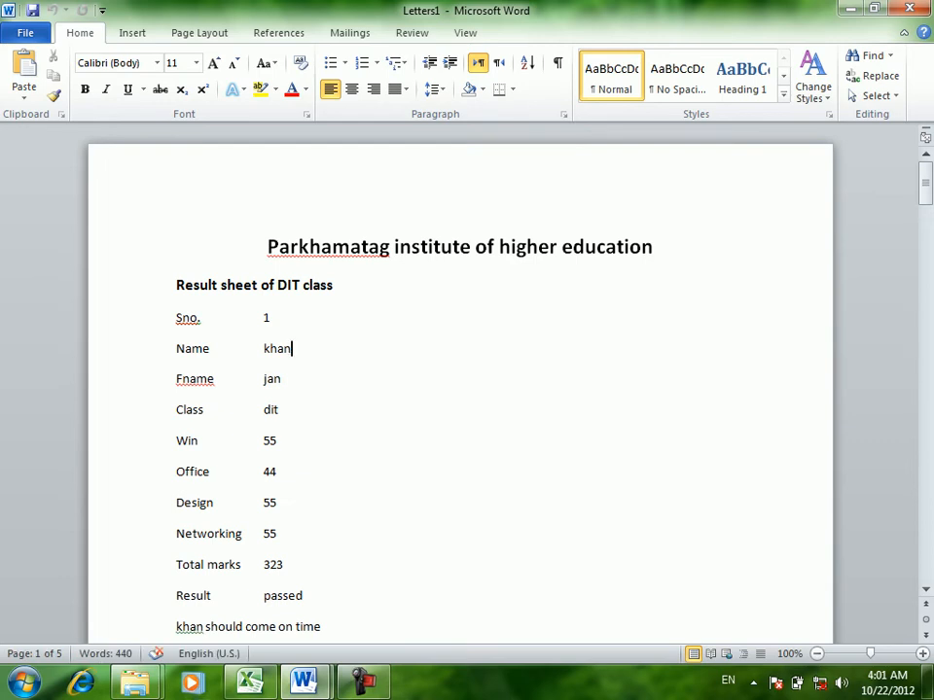
Examine the notes on the merged result sheets down to the third record and close the merged document without saving.
left_click_drag(925, 187, 925, 287)
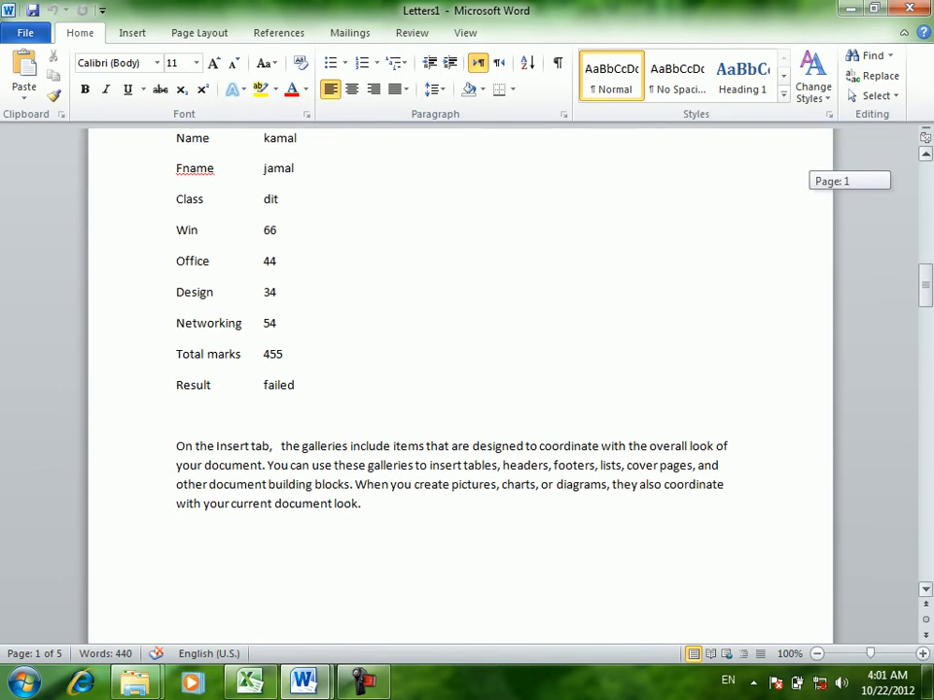
left_click_drag(925, 284, 925, 273)
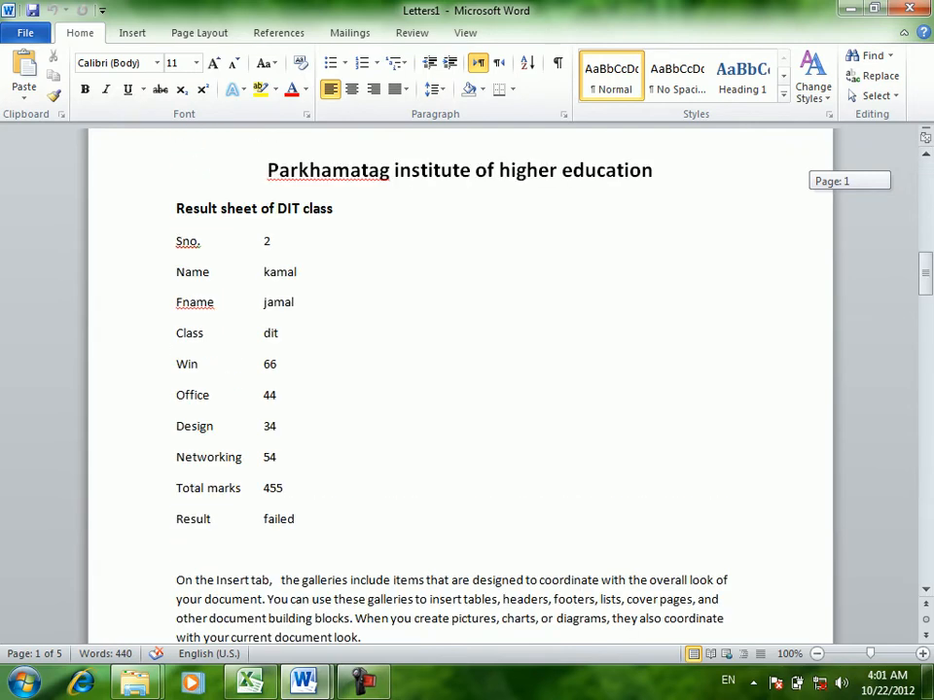
left_click_drag(925, 274, 925, 360)
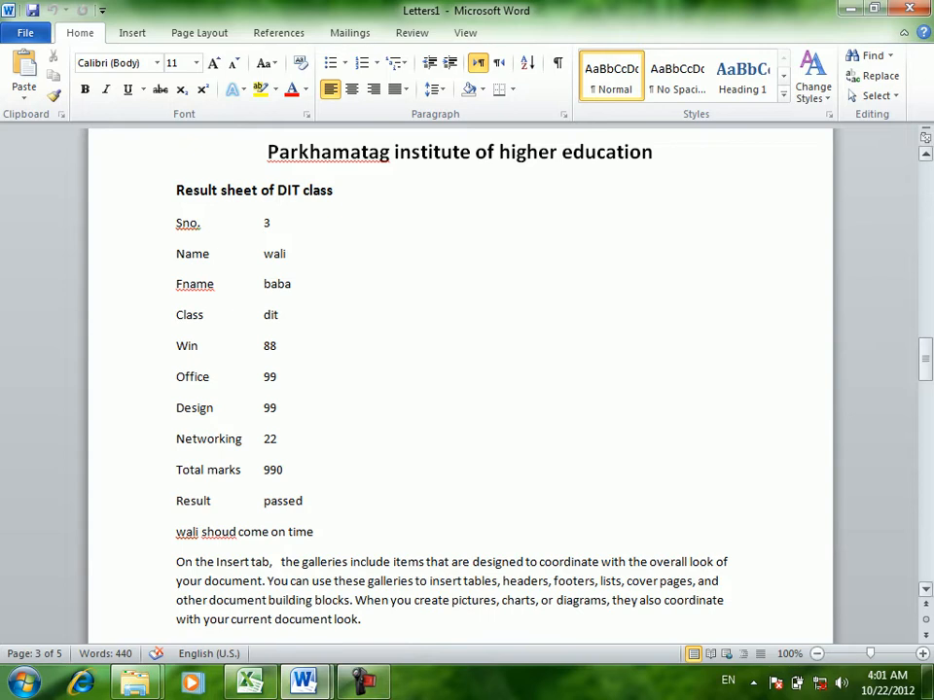
mouse_move(925, 358)
left_mouse_down()
mouse_move(925, 555)
mouse_move(925, 343)
mouse_move(925, 361)
left_mouse_up()
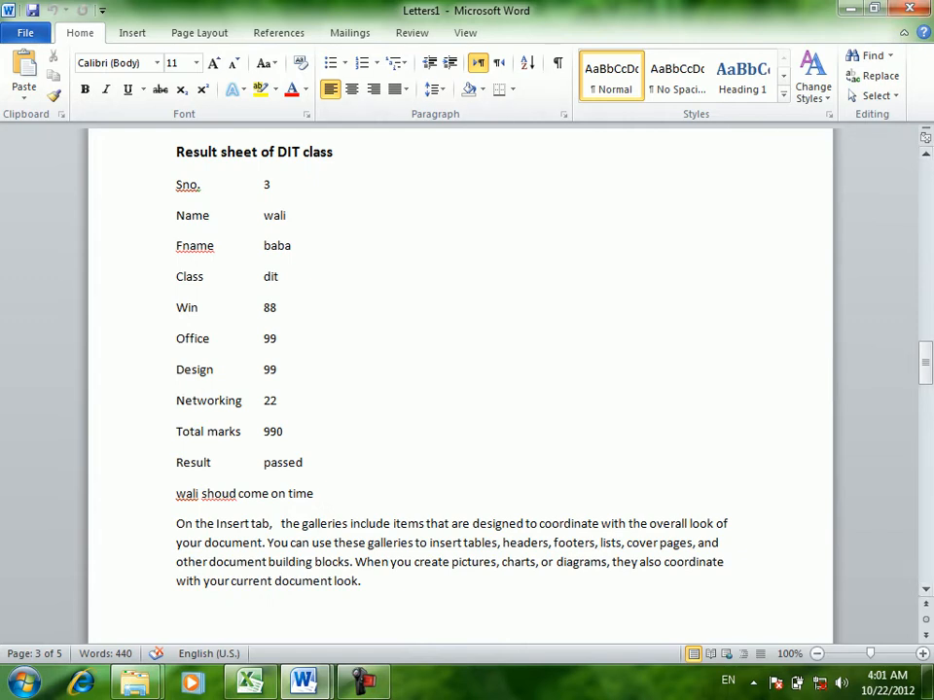
key("alt+F4")
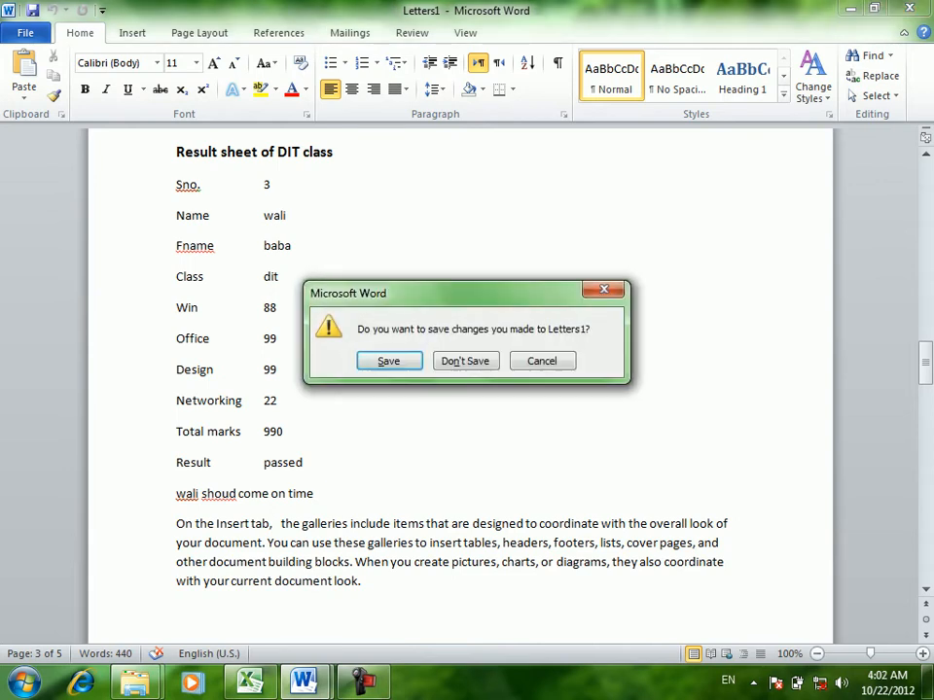
key("n")
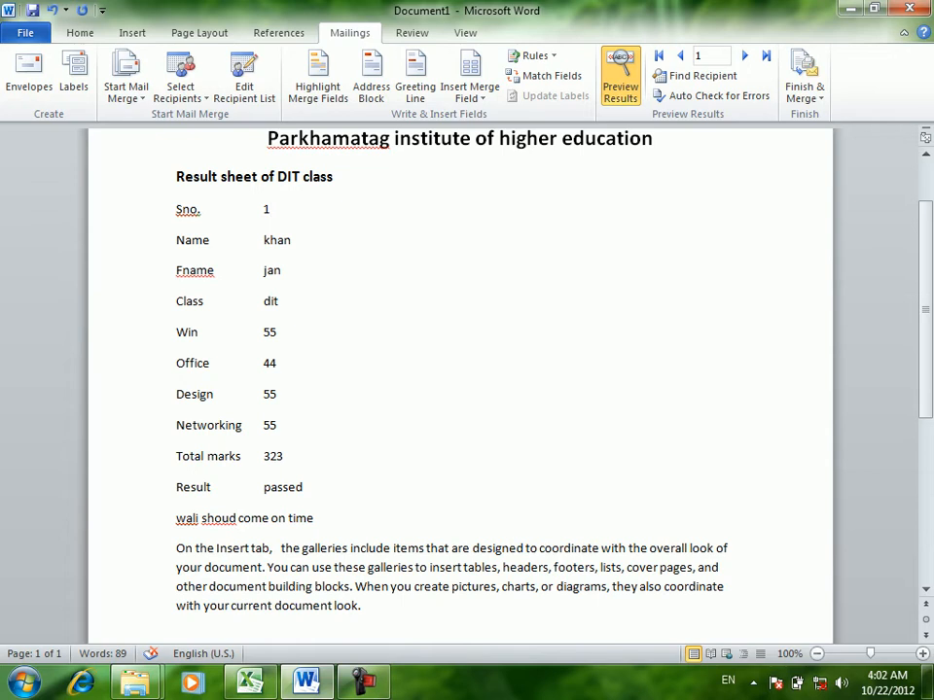
Delete the rule's note line below Result in the main document and put a blank line in its place.
left_click_drag(315, 519, 177, 520)
key("Delete")
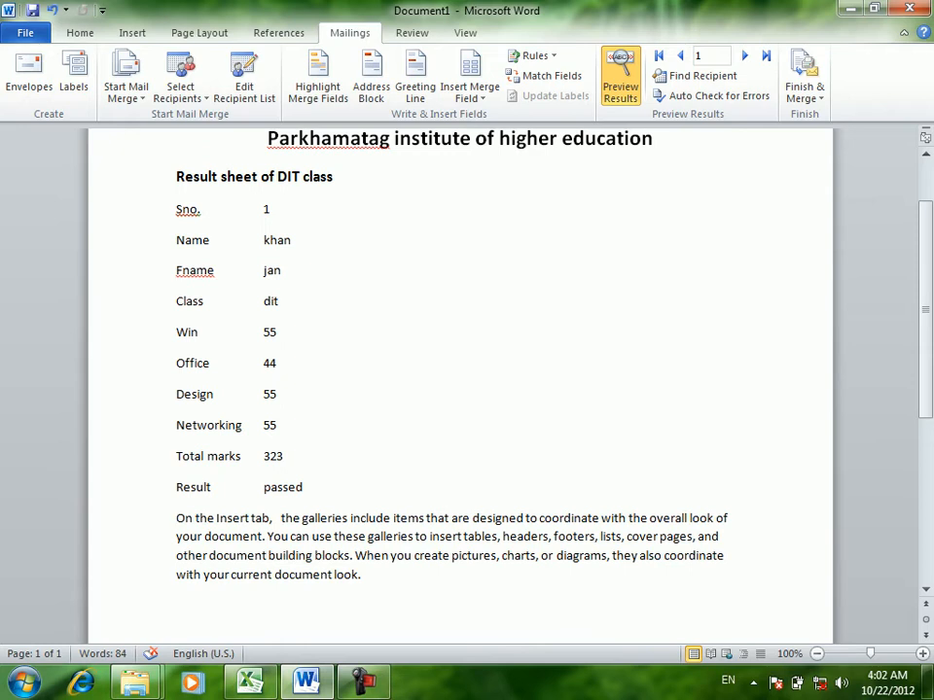
key("Return")
key("Up")
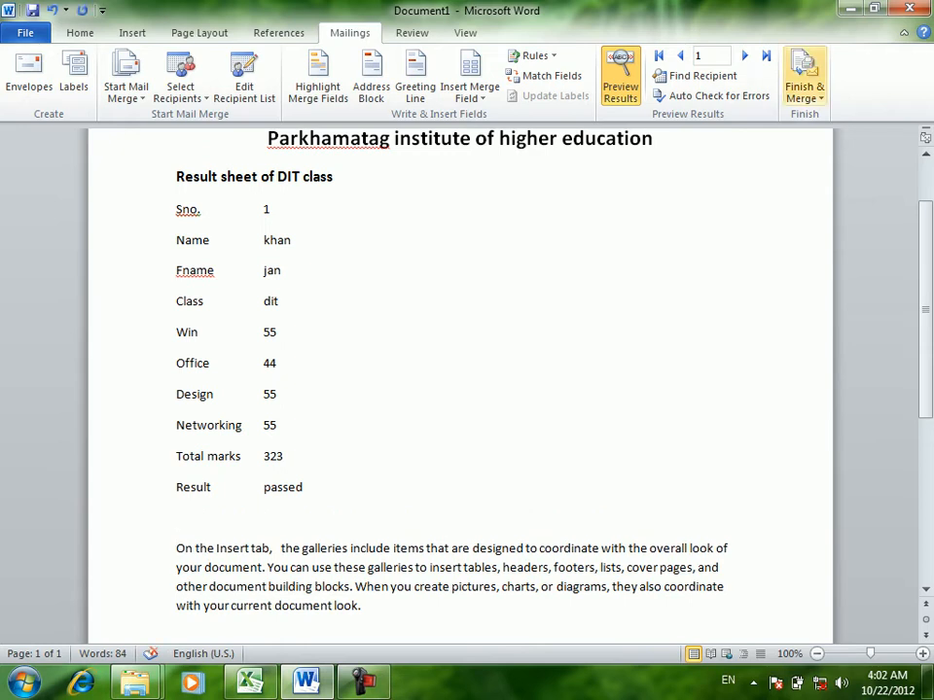
Merge all records into a new document again and look through the result sheets to the fifth record.
left_click(804, 90)
left_click(790, 116)
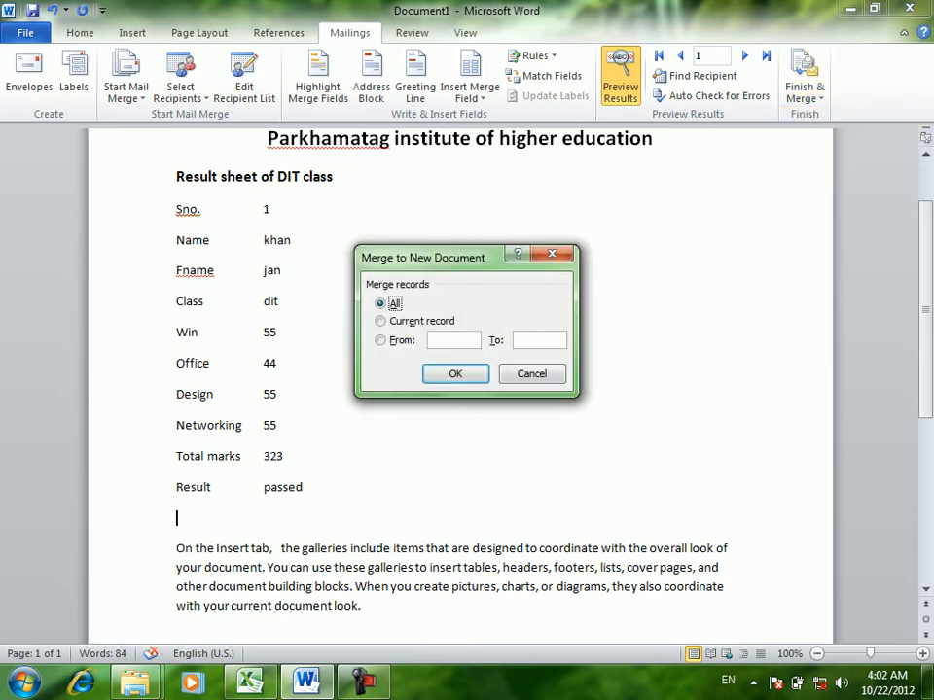
key("Return")
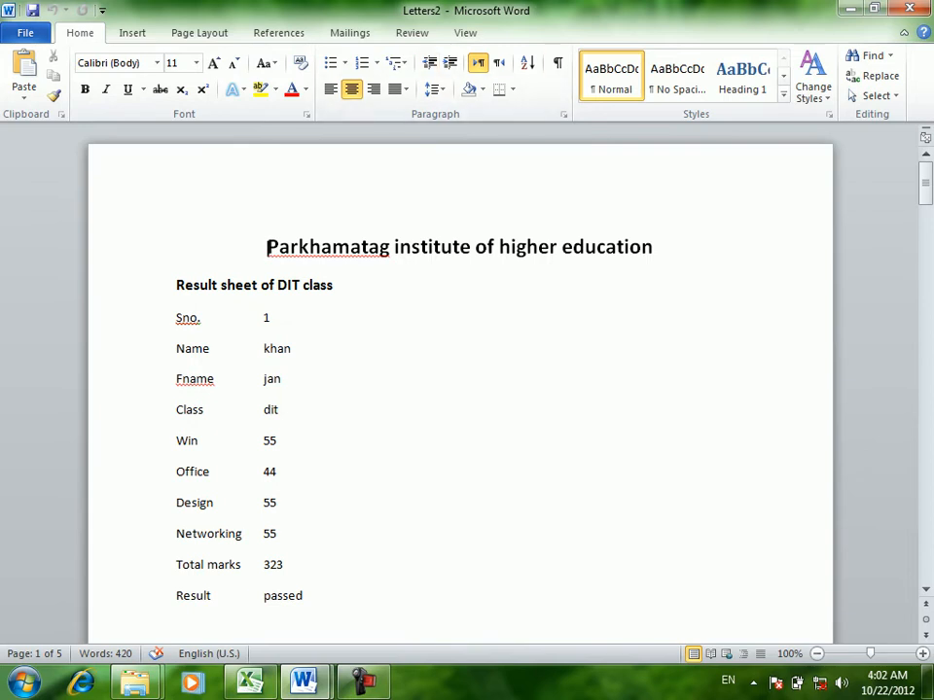
left_click_drag(925, 185, 925, 524)
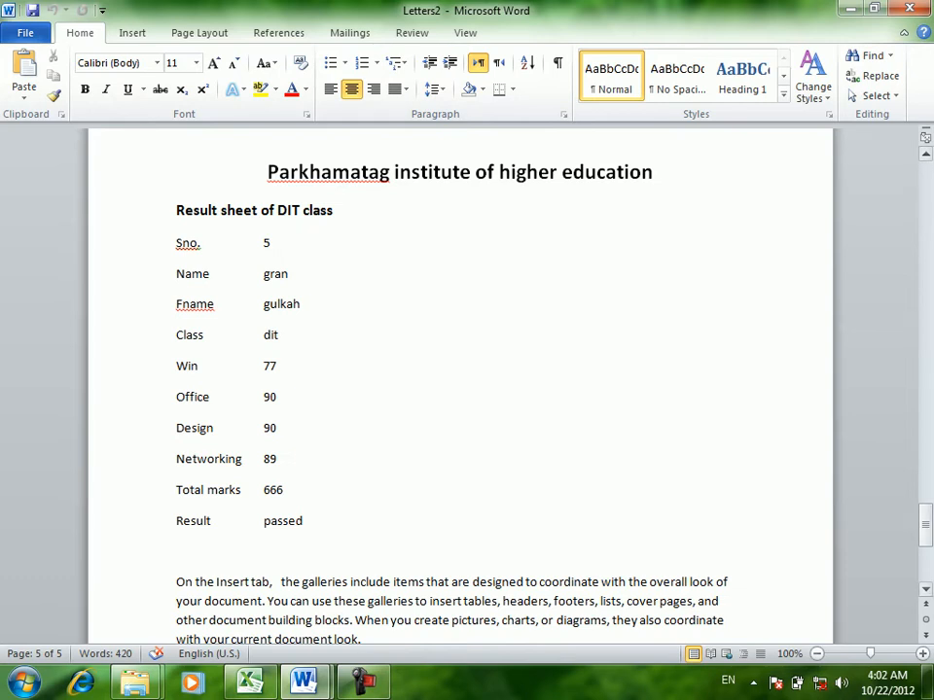
left_click(304, 521)
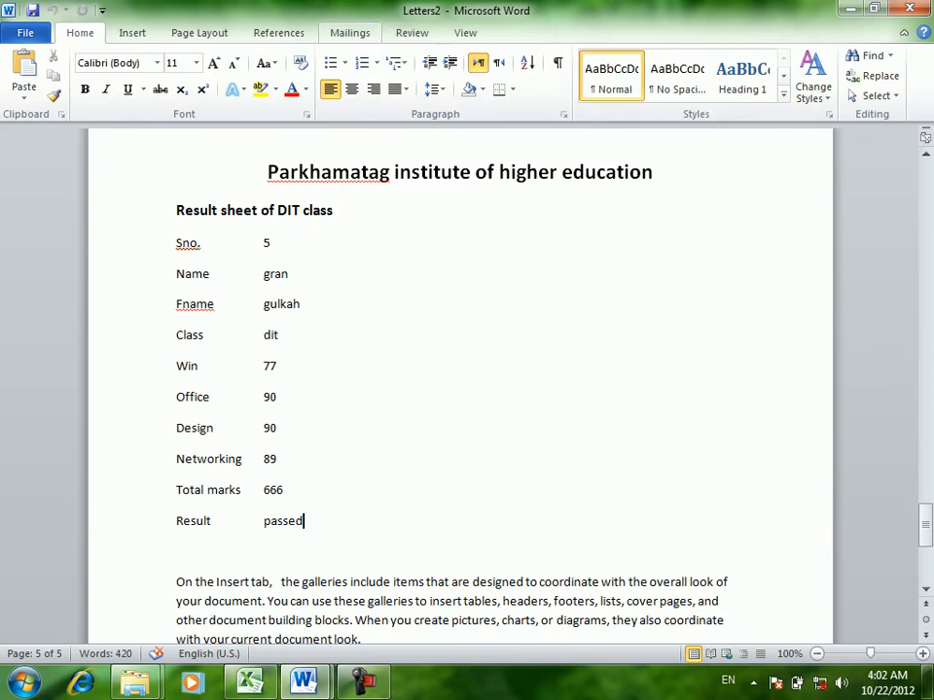
Close the newly merged document without saving it.
key("alt+F4")
key("Right")
key("Return")
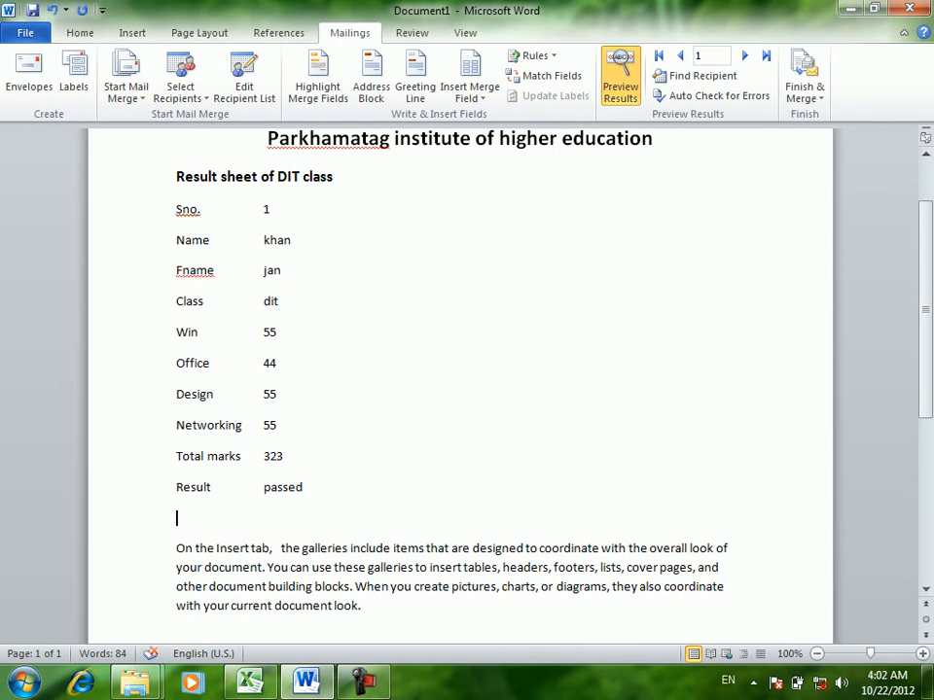
Show the merge field names instead of the previewed results and enter "w" on the blank line below Result.
left_click(621, 78)
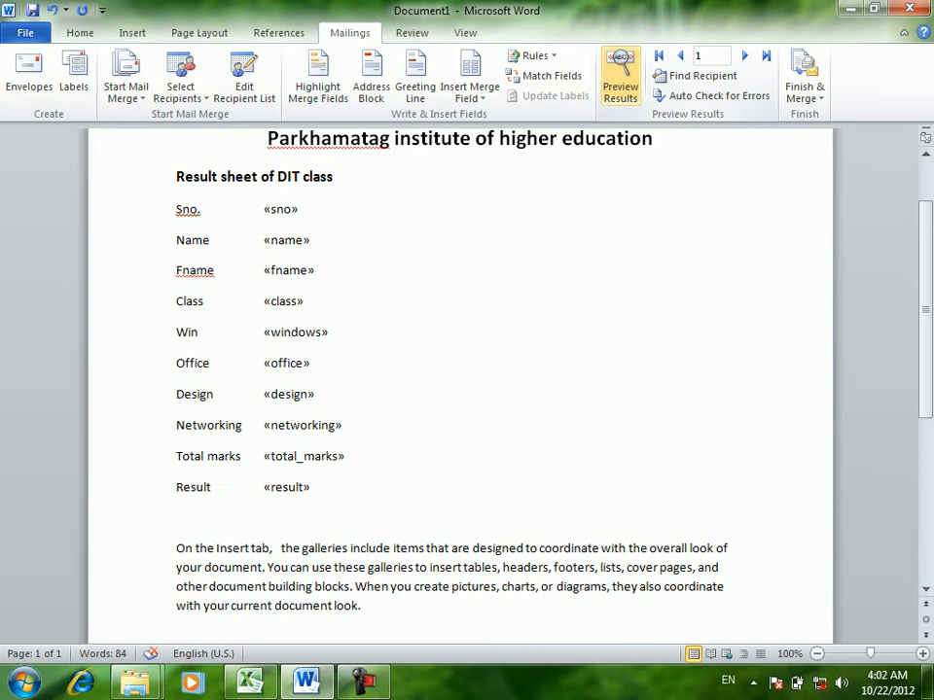
type("W")
key("BackSpace")
key("BackSpace")
key("BackSpace")
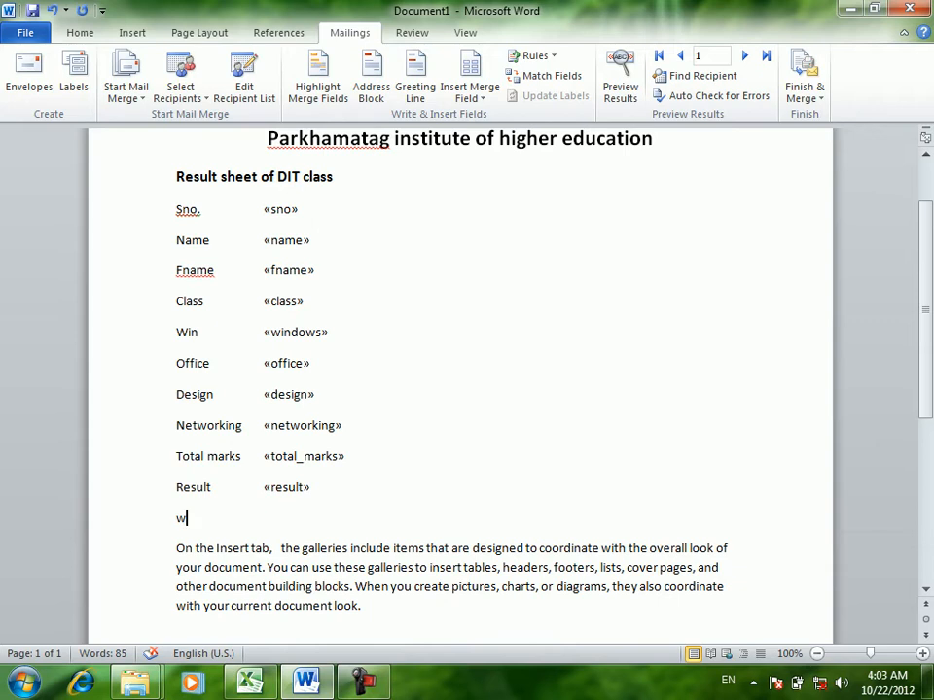
Start an If...Then...Else rule on the line below Result, testing whether the name field is equal to the chosen student's name.
left_click(533, 55)
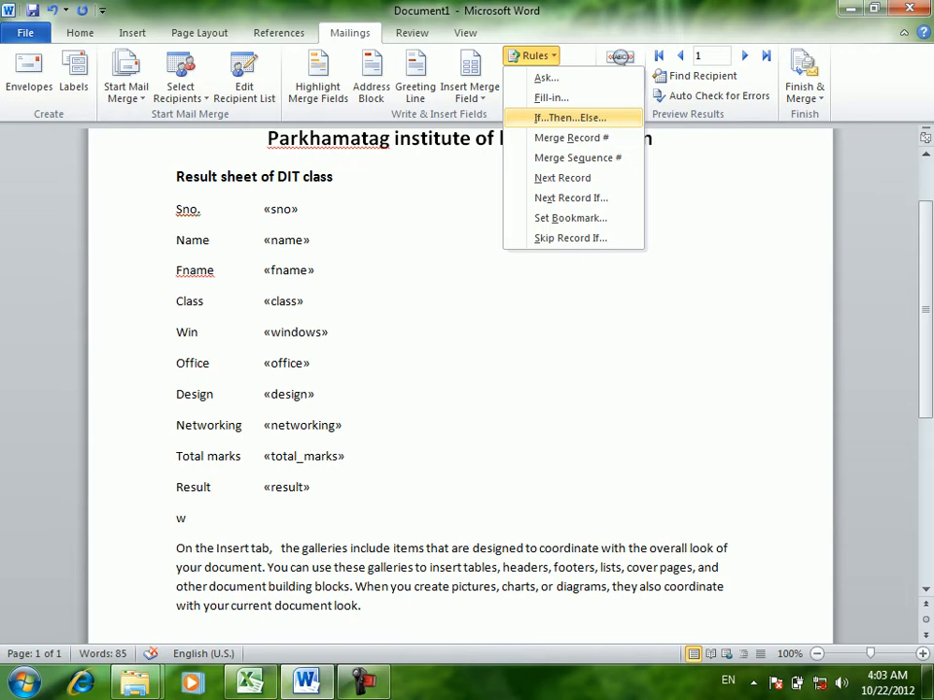
left_click(569, 117)
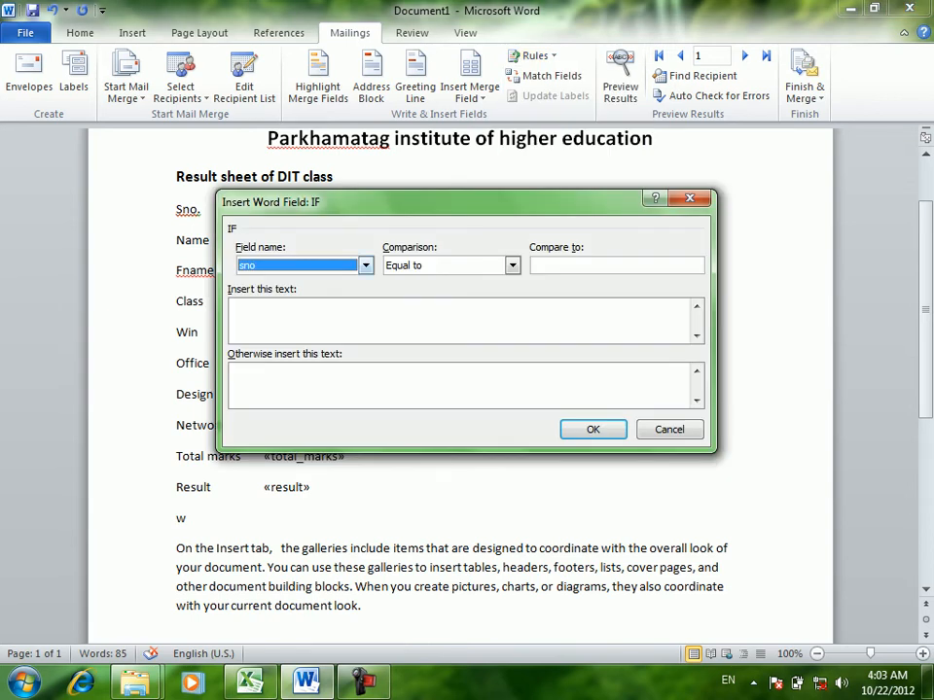
left_click(365, 264)
left_click(250, 293)
left_click(590, 265)
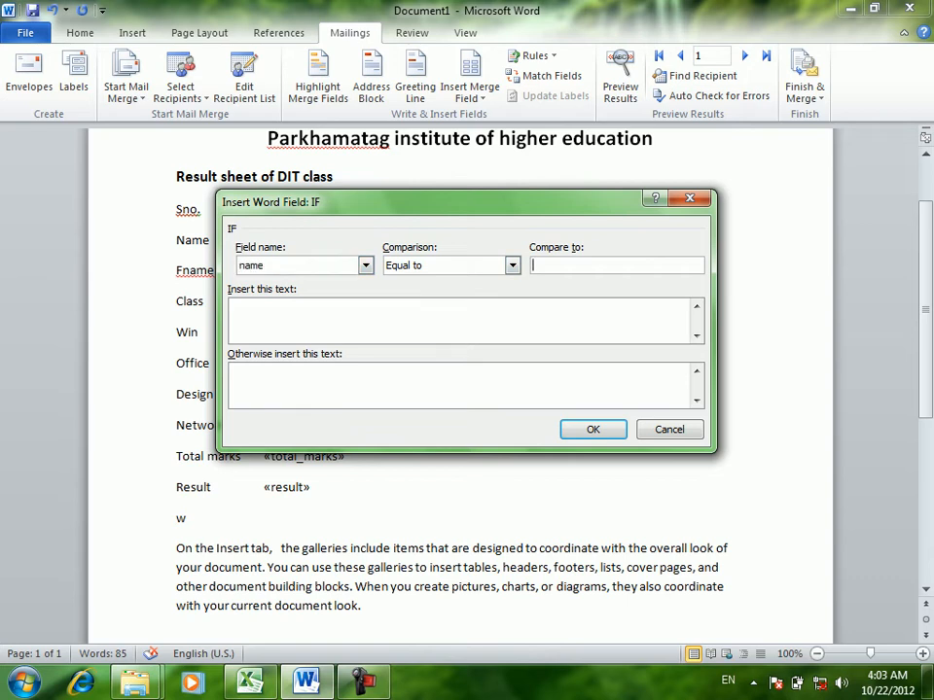
type("wali")
Enter "this is the best student in the class" as the text the rule inserts when the condition is met.
left_click(234, 312)
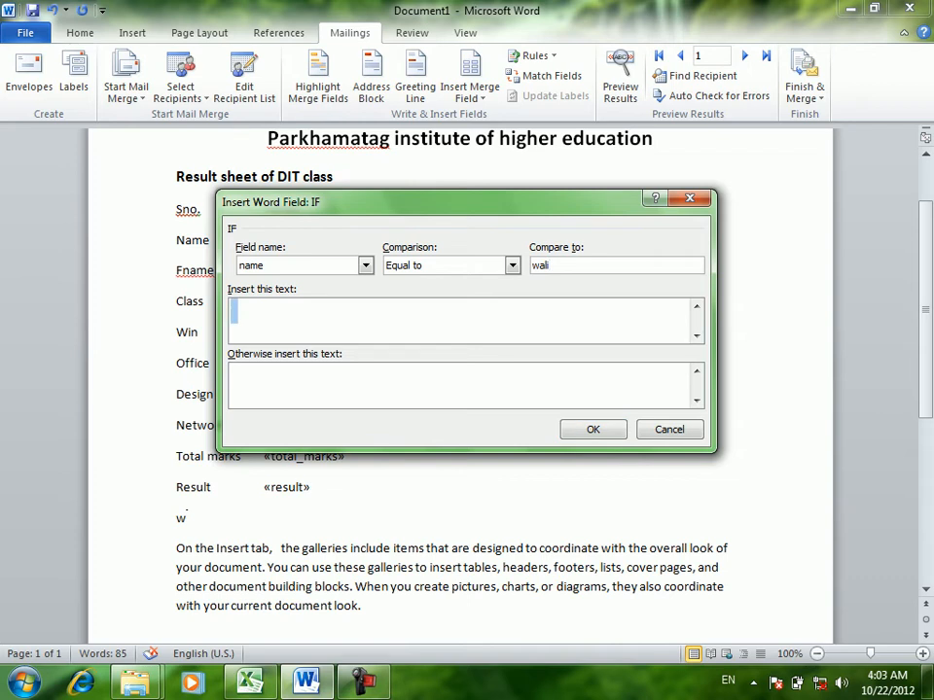
type("this si")
key("BackSpace")
key("BackSpace")
type("is the ")
type("bes")
type("t ")
type("student i")
type("sn")
key("BackSpace")
key("BackSpace")
key("BackSpace")
type("n")
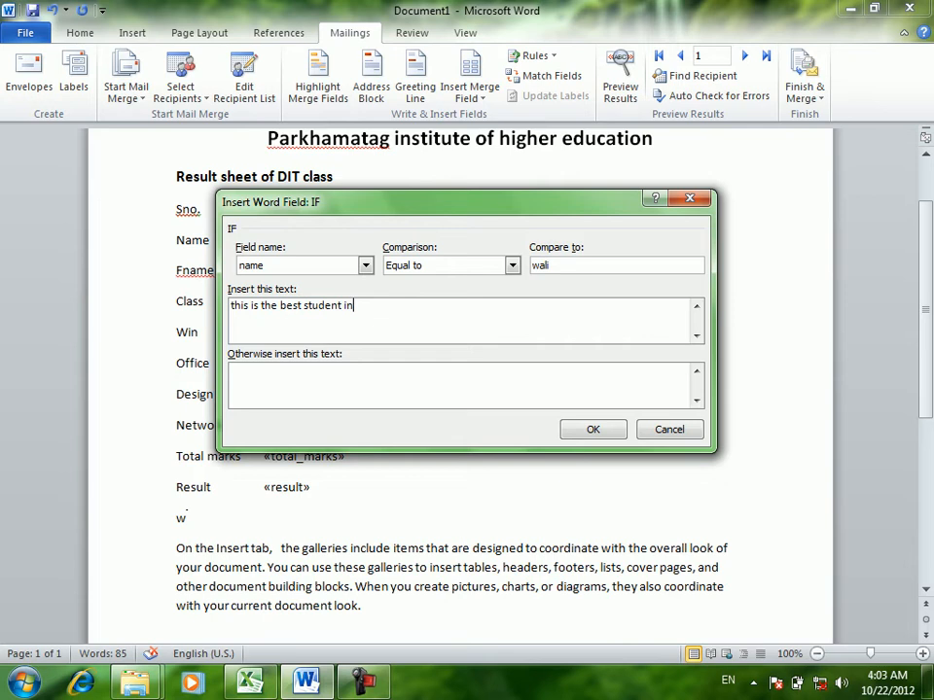
type(" the clas")
key("BackSpace")
type("ass")
Enter "they are finishing dit class" as the rule's otherwise text.
key("Tab")
type("they are")
type("finishin")
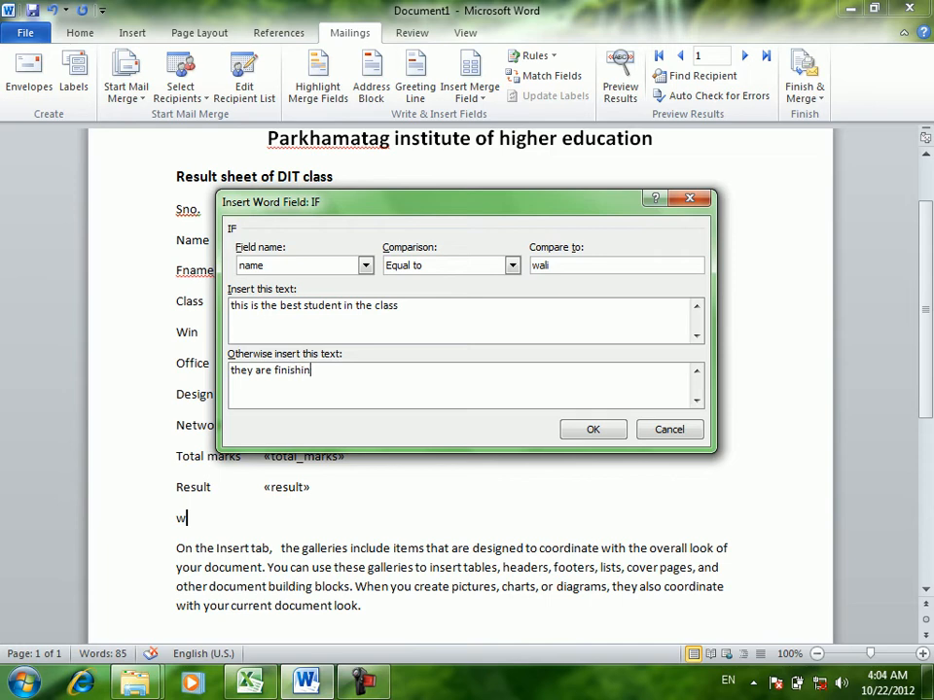
type("g dit class")
left_click(398, 306)
double_click(345, 371)
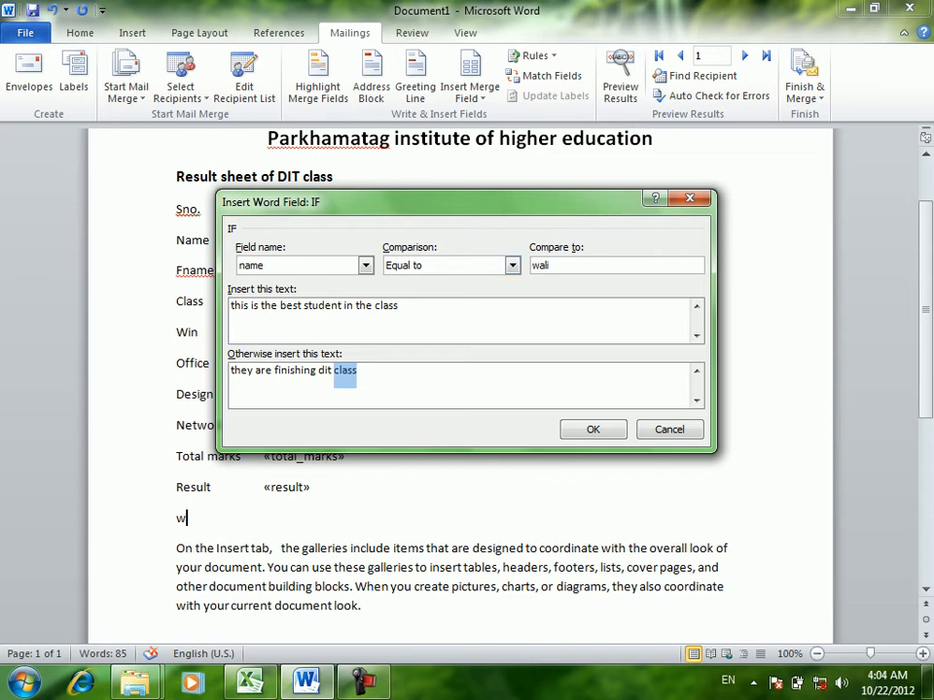
left_click(321, 370)
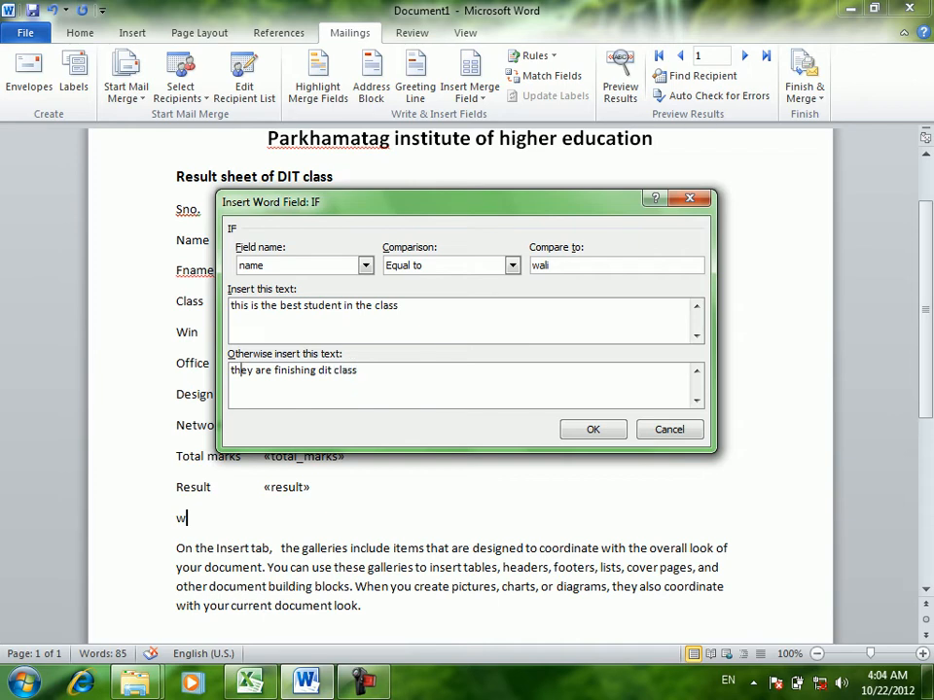
Replace "they" with "students 3:00pm" in the rule's otherwise text and insert the rule into the document.
double_click(239, 371)
type("student")
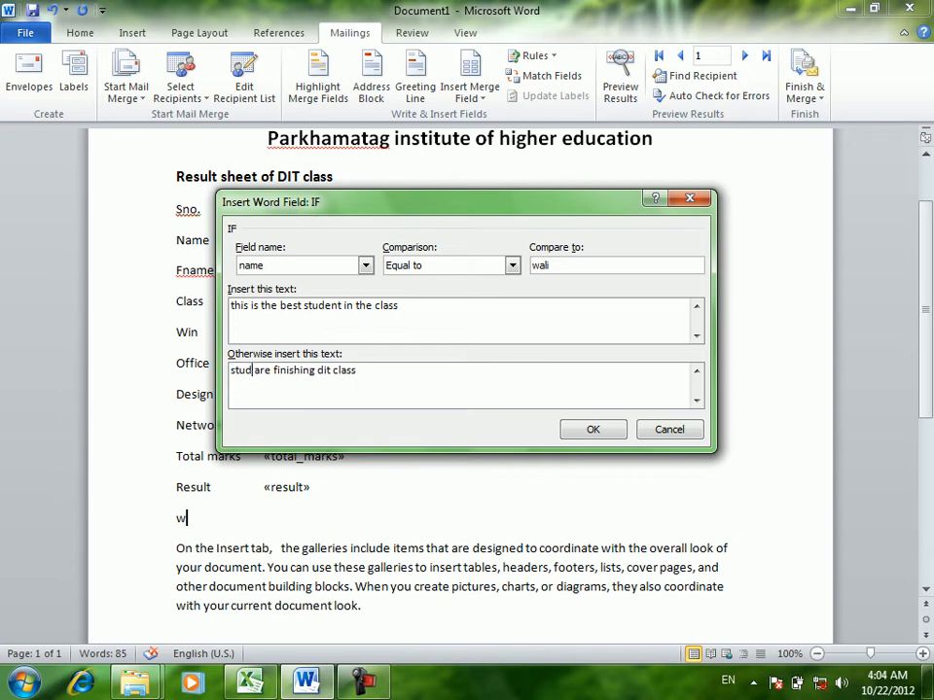
type("s")
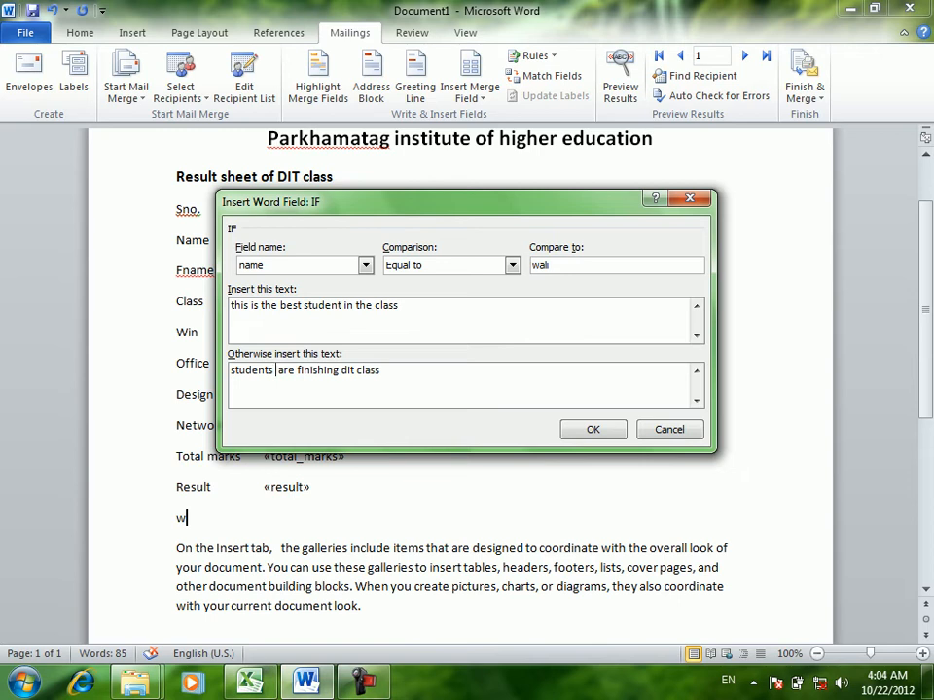
type("3:")
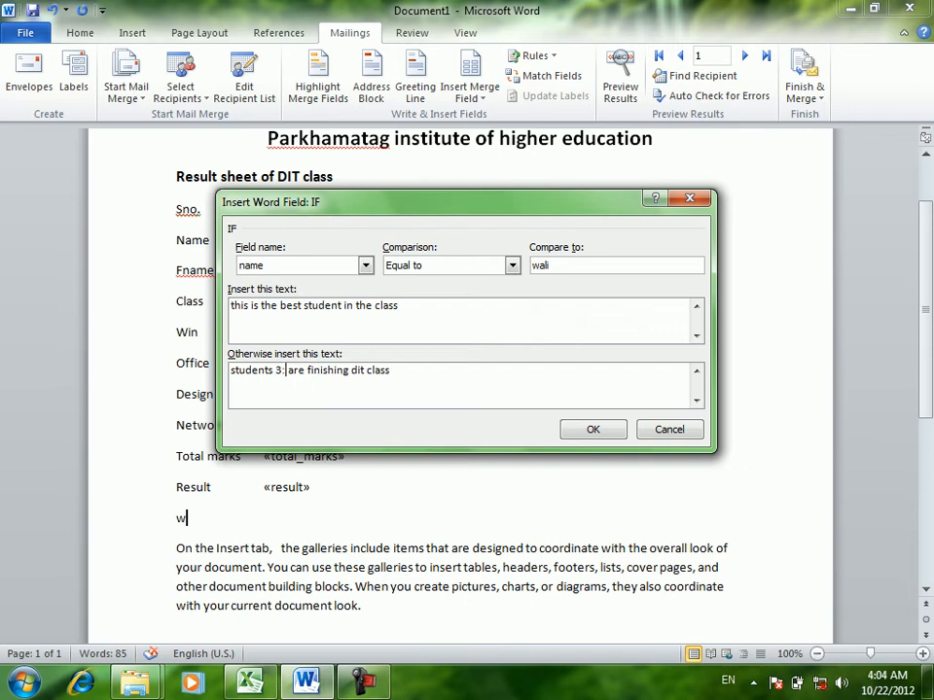
type("00")
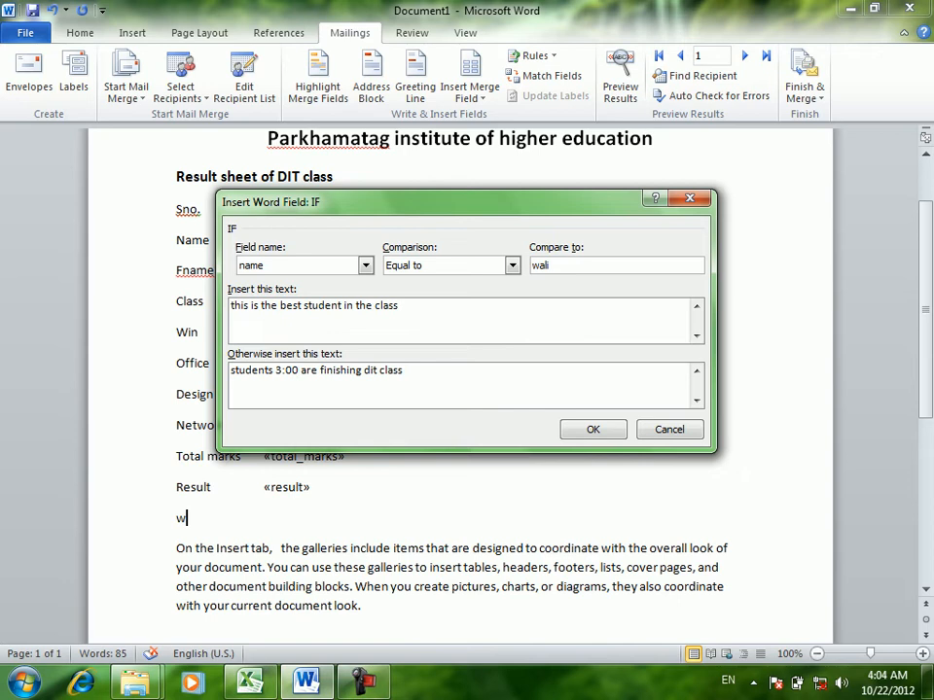
type("pm")
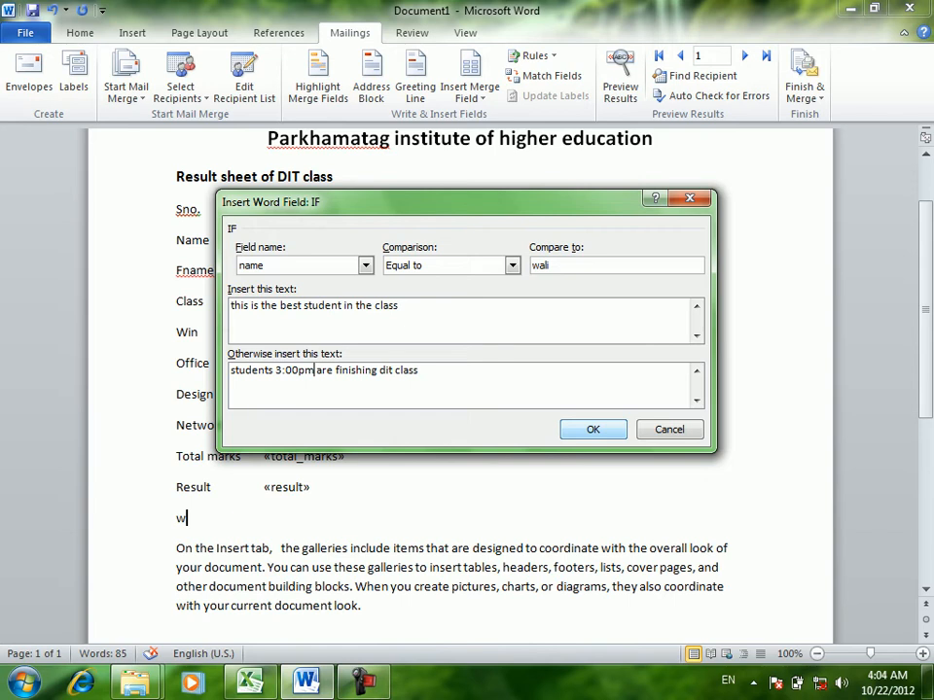
key("Return")
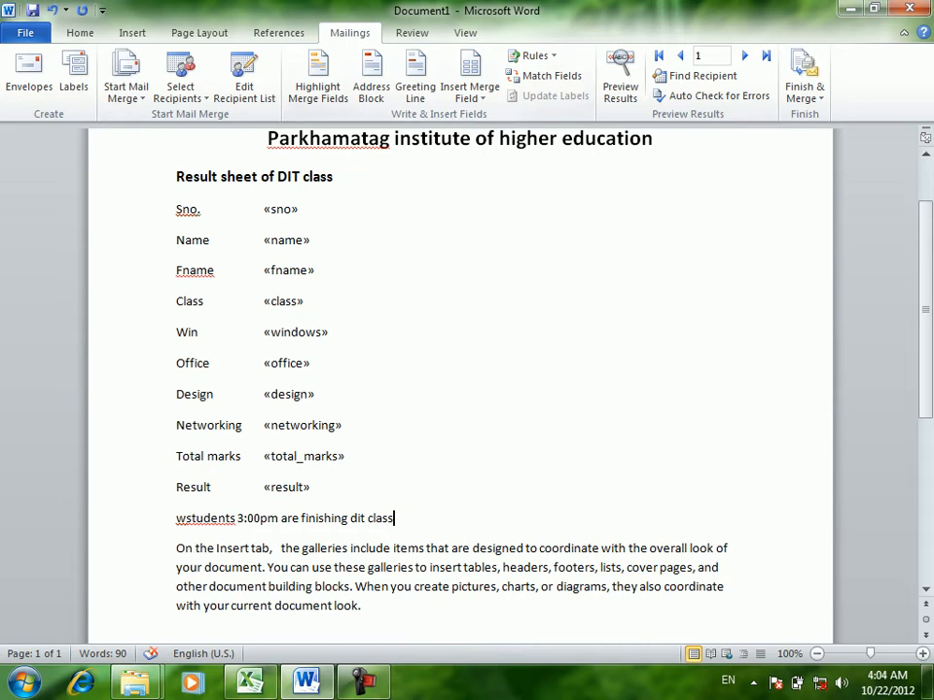
Preview the merge results to check the rule's text on the first record.
left_click(619, 79)
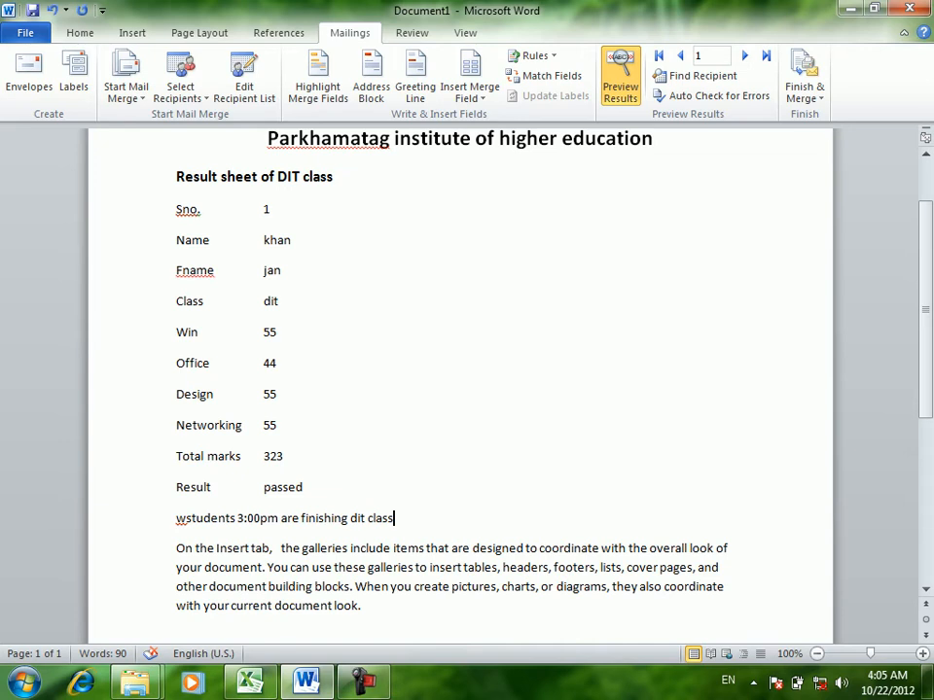
left_click_drag(925, 309, 925, 275)
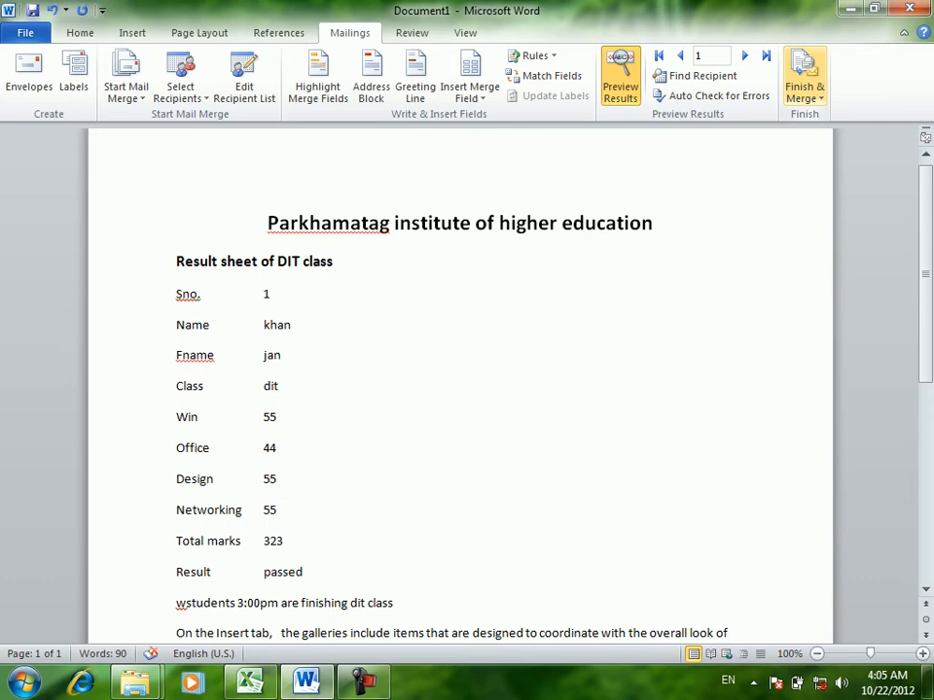
left_click(803, 89)
left_click(843, 117)
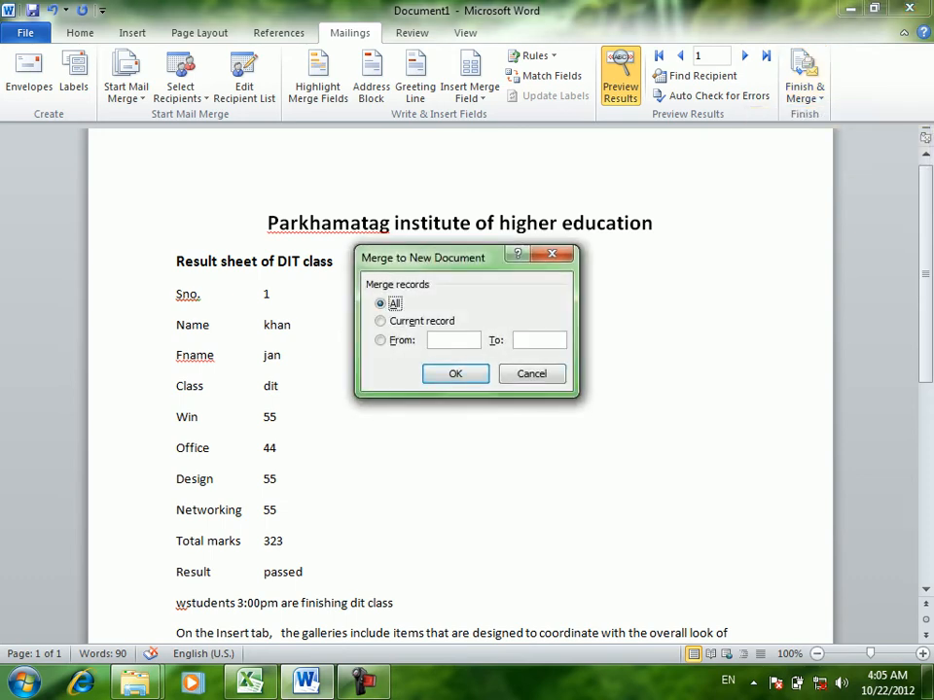
left_click(532, 375)
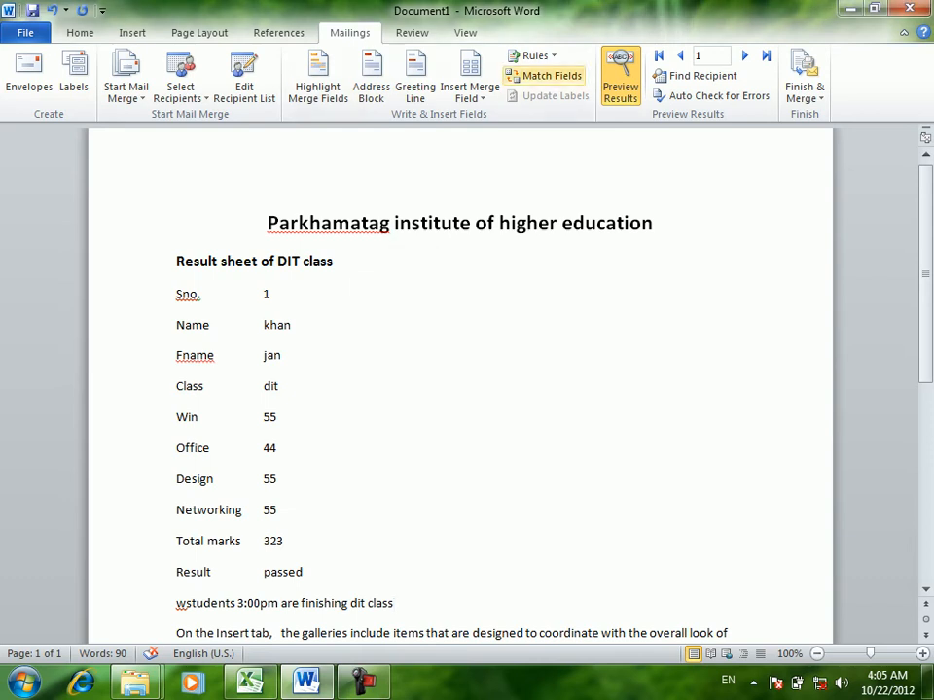
Remove the stray "w" in front of the rule's text below Result and advance the preview to the third record.
left_click(745, 56)
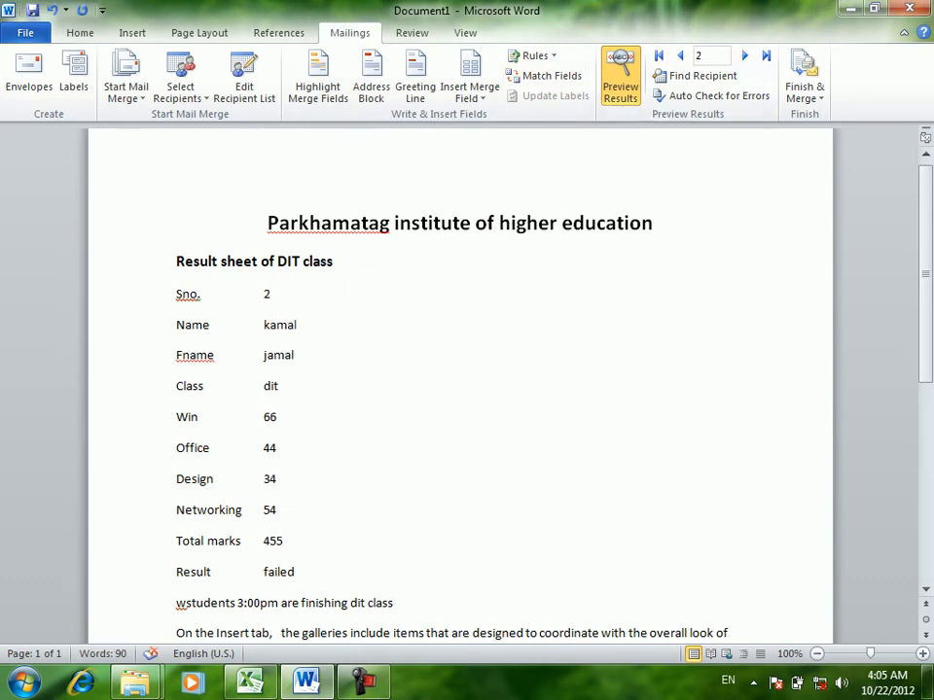
left_click(289, 603)
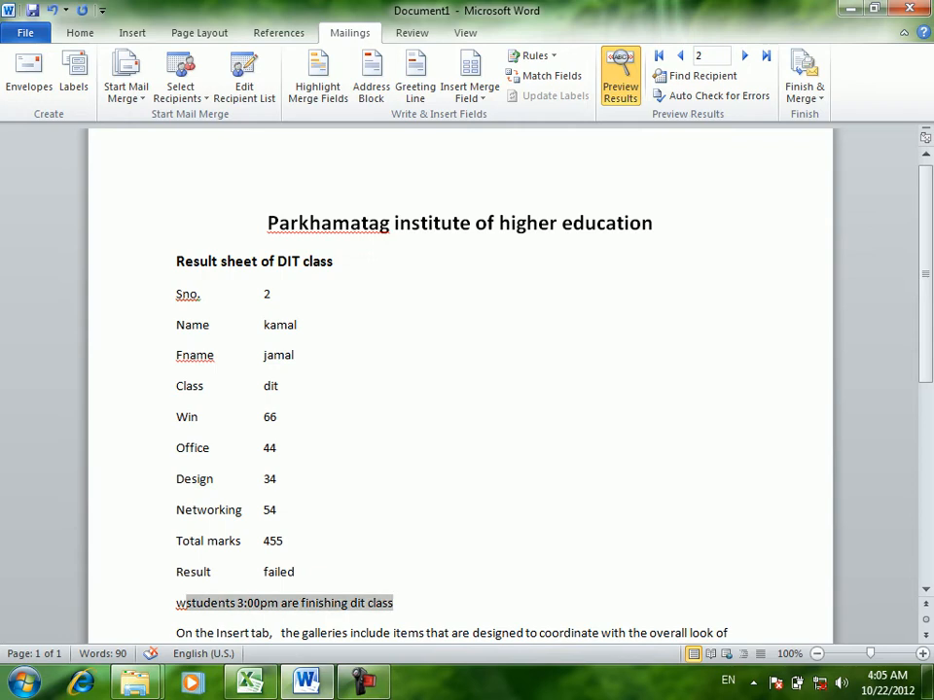
key("Left")
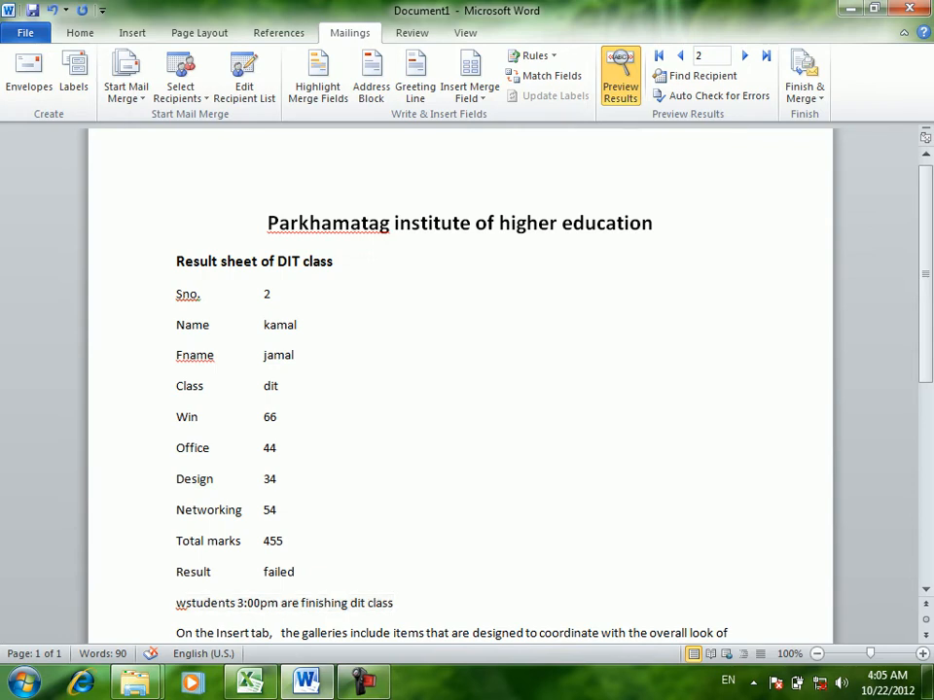
key("BackSpace")
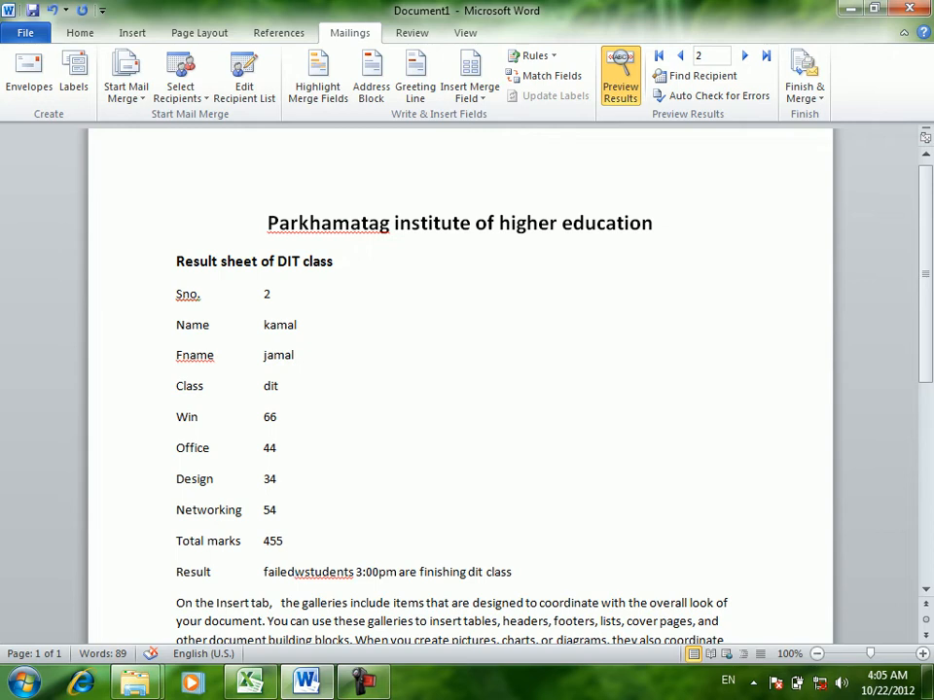
key("Return")
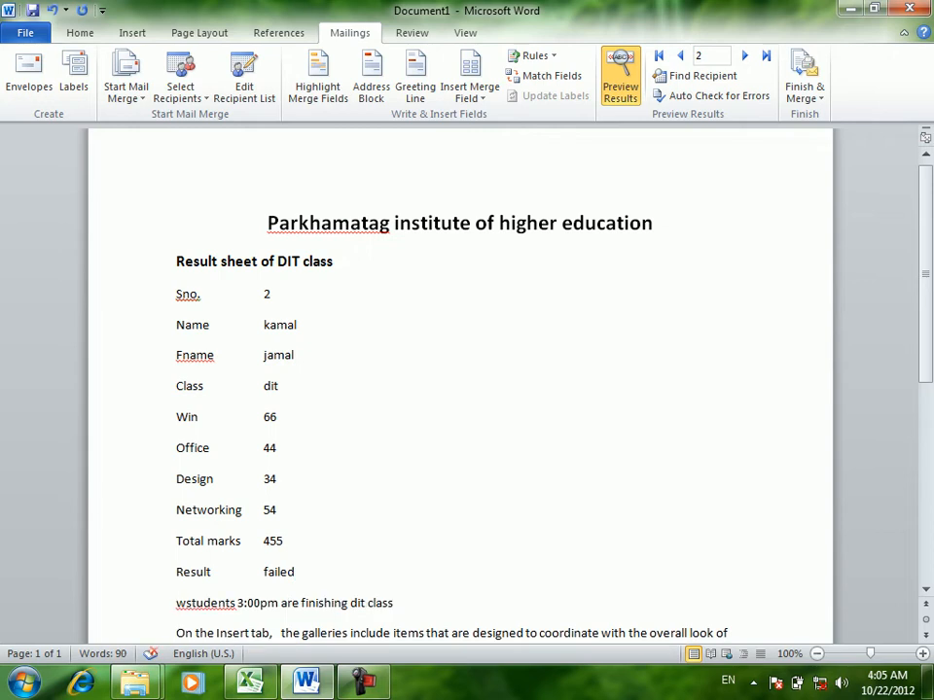
key("Delete")
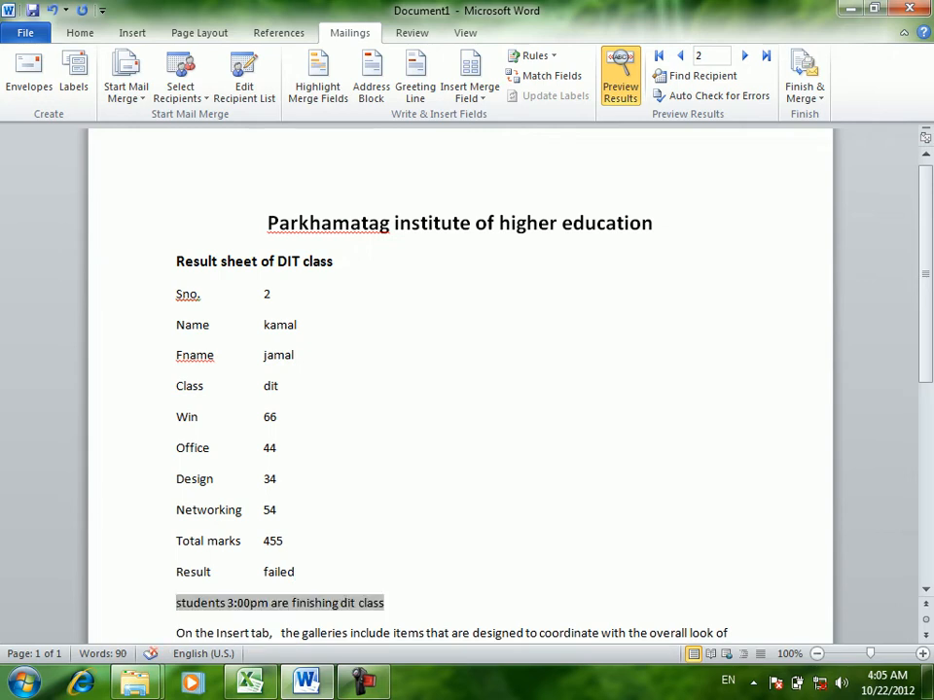
key("Left")
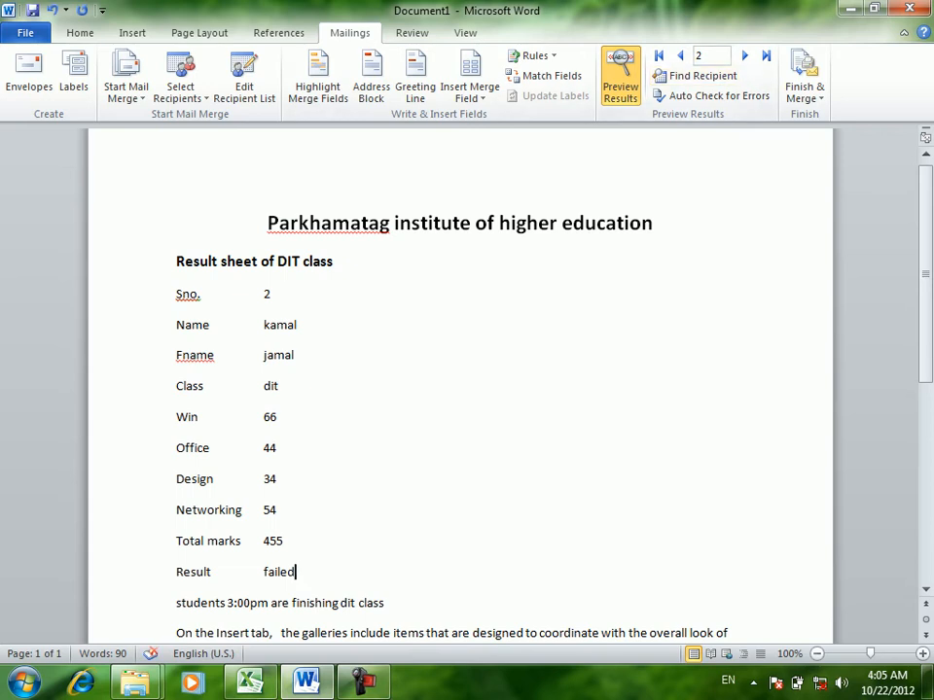
left_click(744, 55)
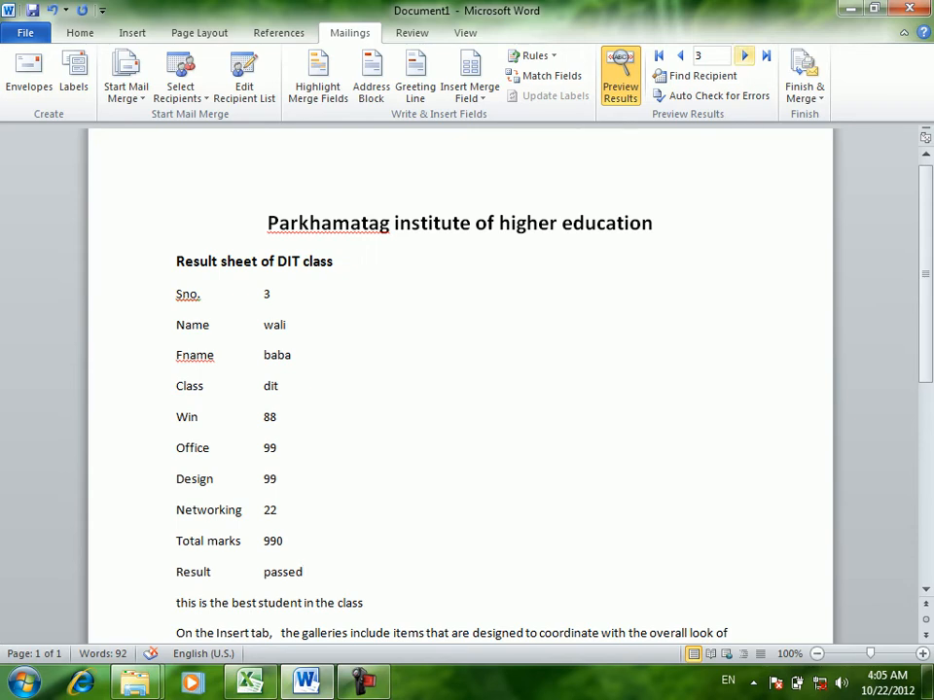
Merge all records into a new document and look through the result sheets down to the second record.
left_click(805, 78)
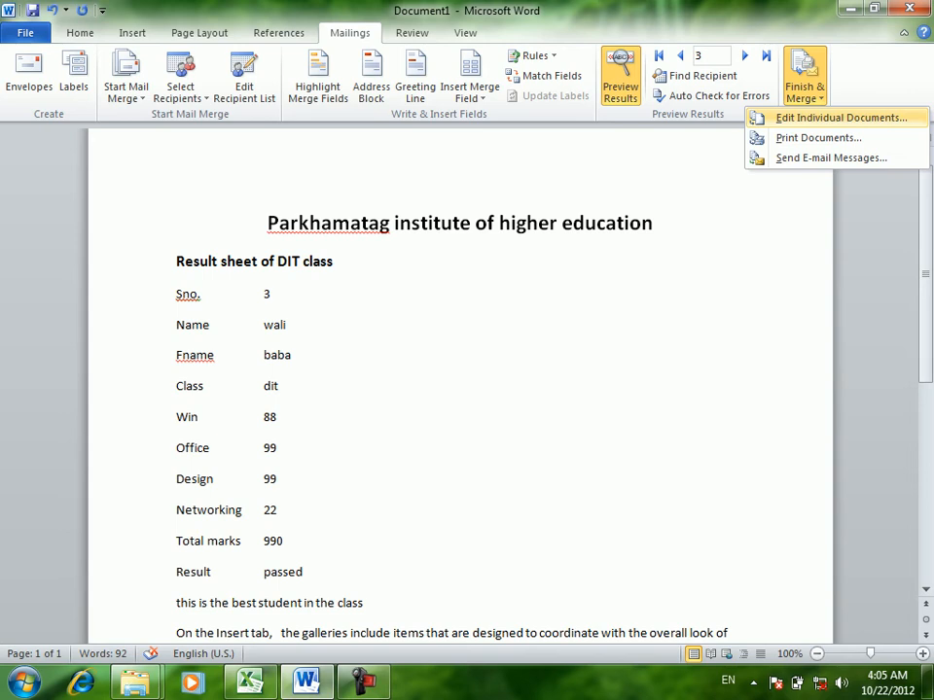
left_click(836, 118)
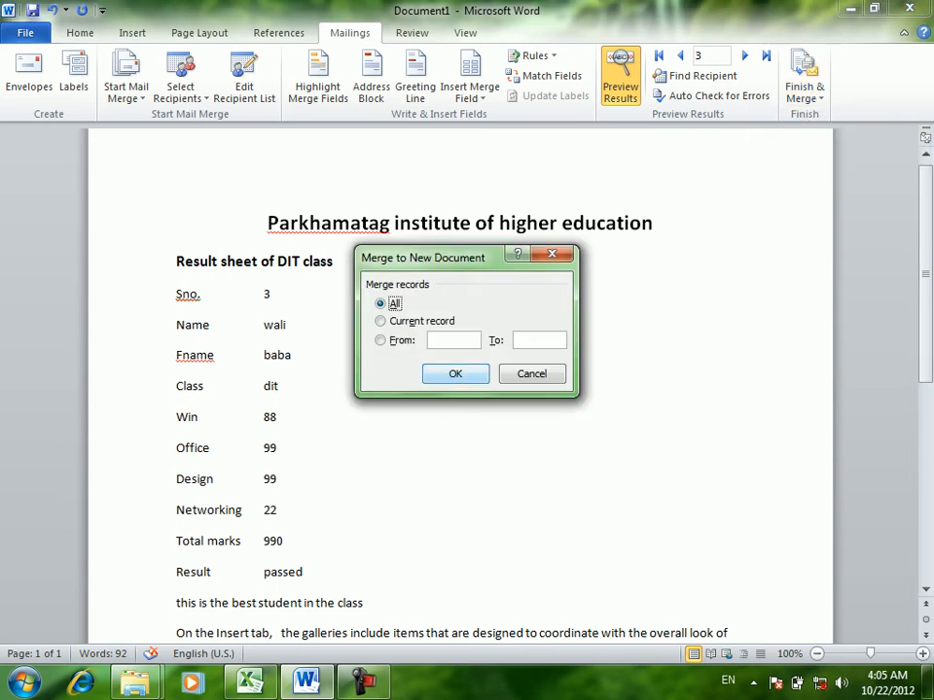
key("Return")
left_click_drag(925, 183, 925, 263)
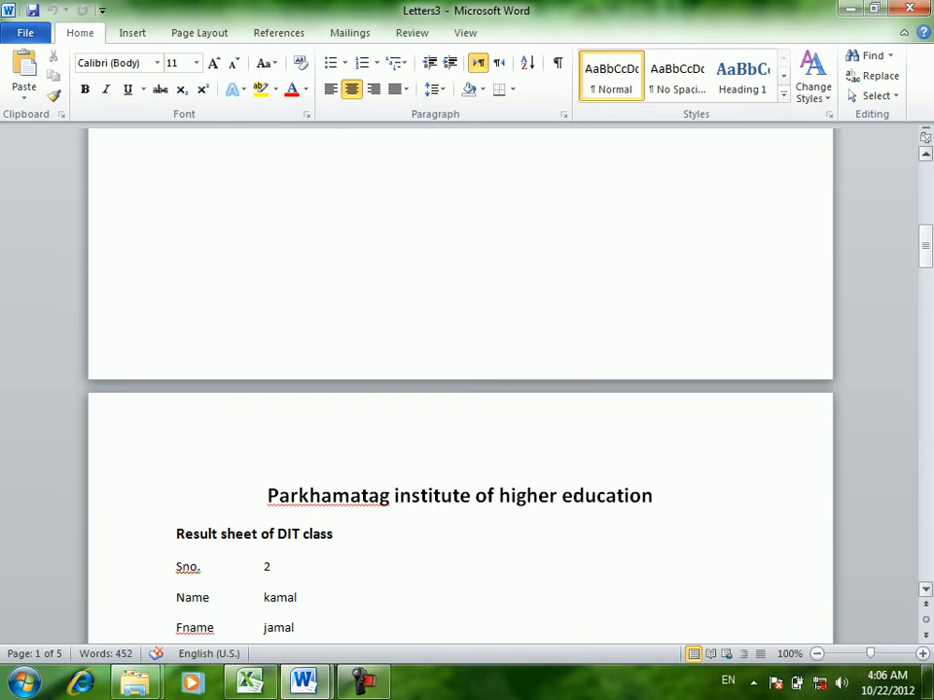
Close the merged document without saving it and show the merge field names again in the main document.
left_click(909, 8)
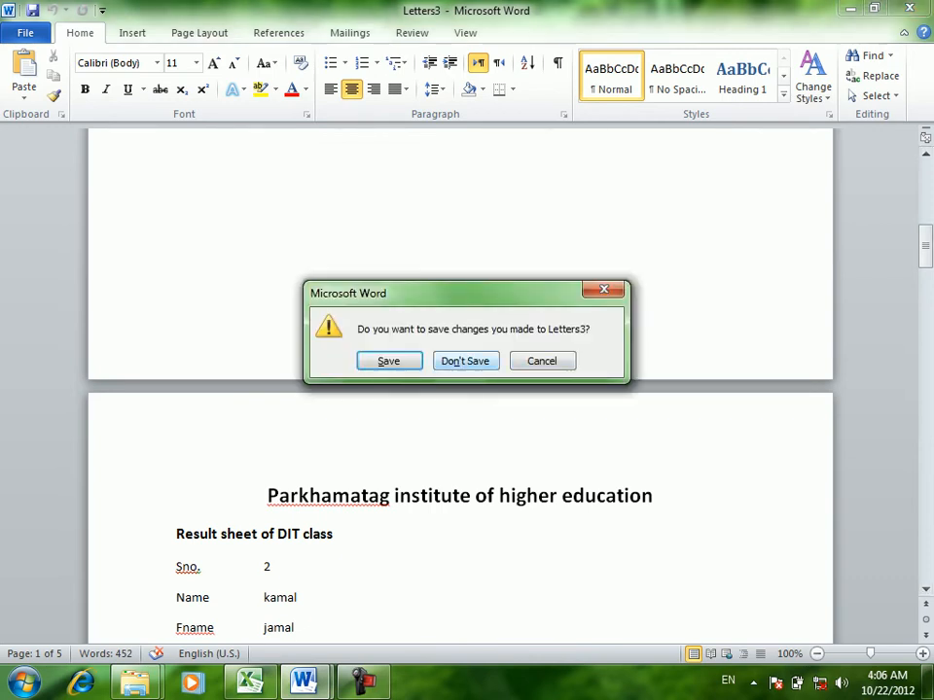
left_click(466, 361)
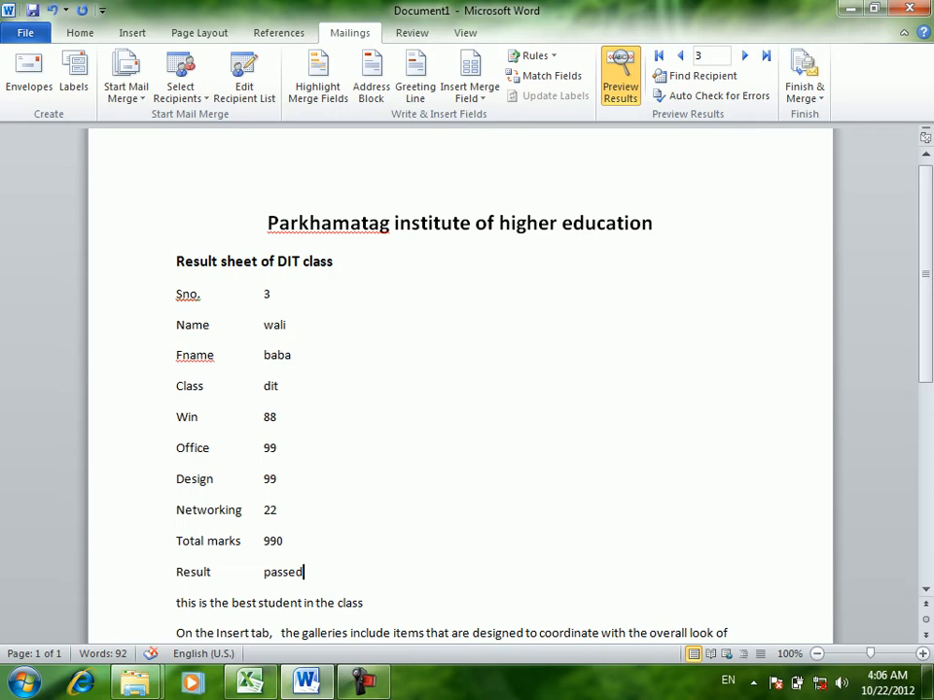
left_click(621, 76)
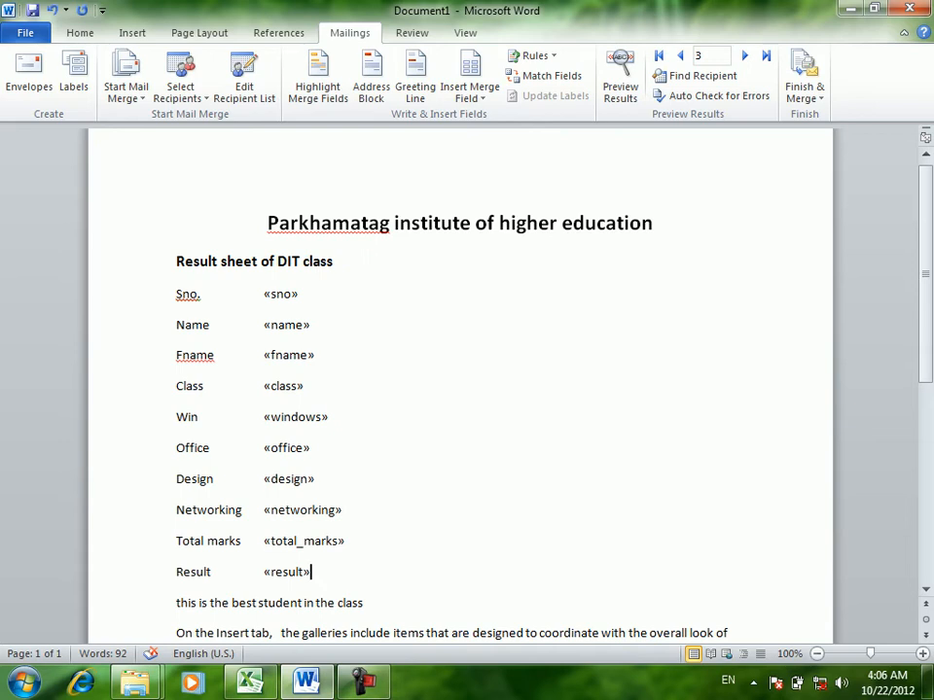
Add a new line below the conditional text under Result and insert a Merge Record # rule there.
left_click(364, 603)
left_click(535, 56)
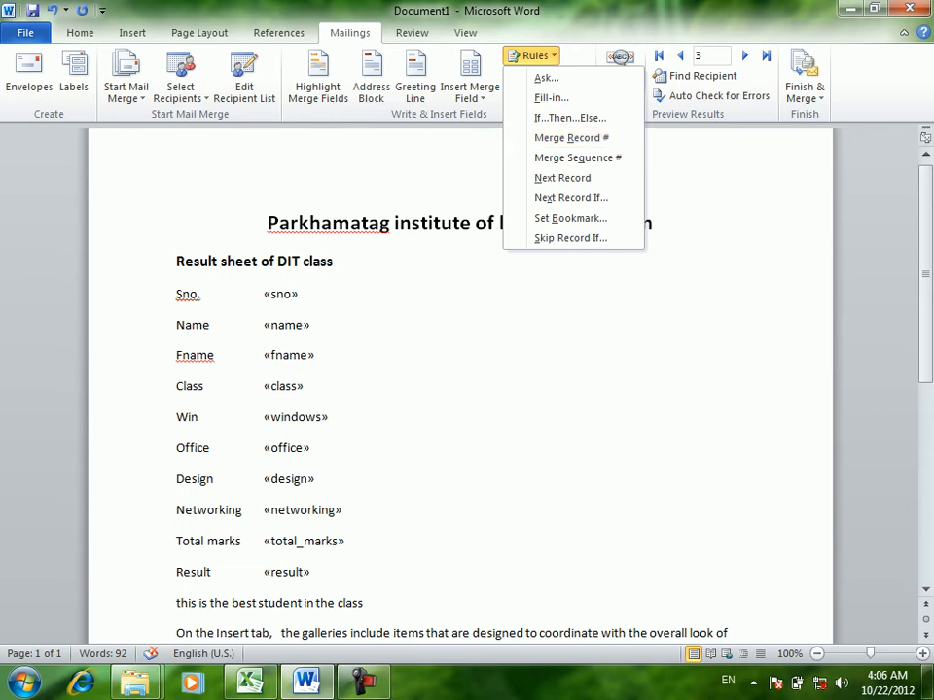
key("Escape")
key("ctrl+z")
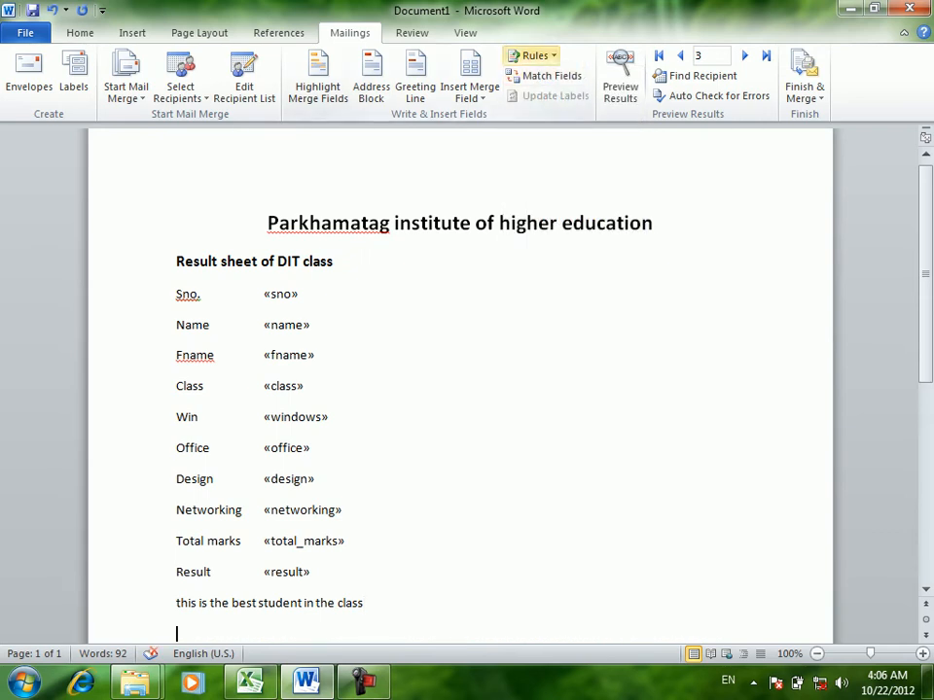
left_click(533, 55)
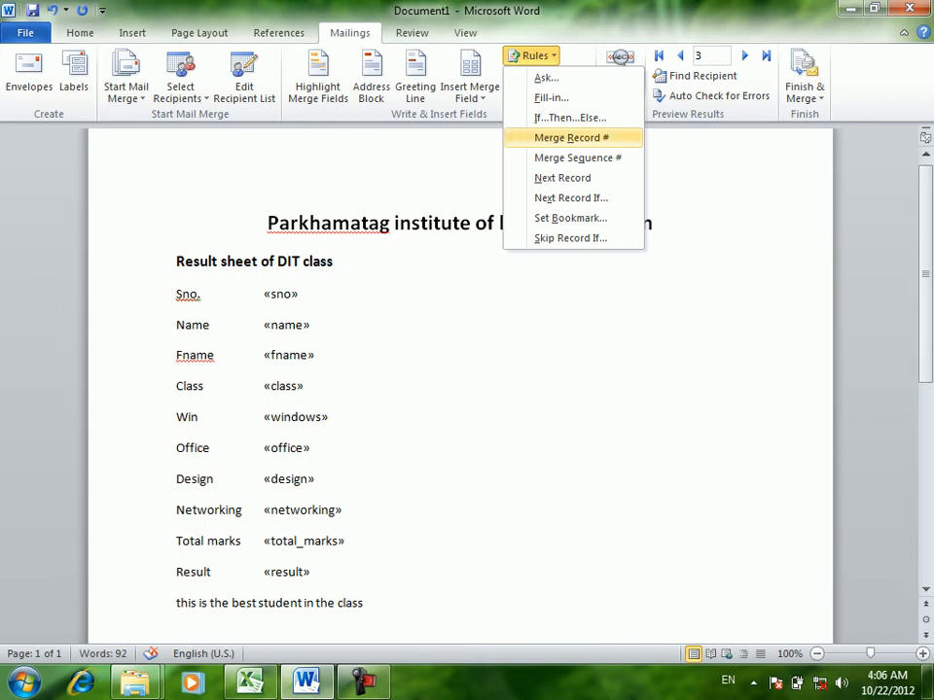
left_click(571, 138)
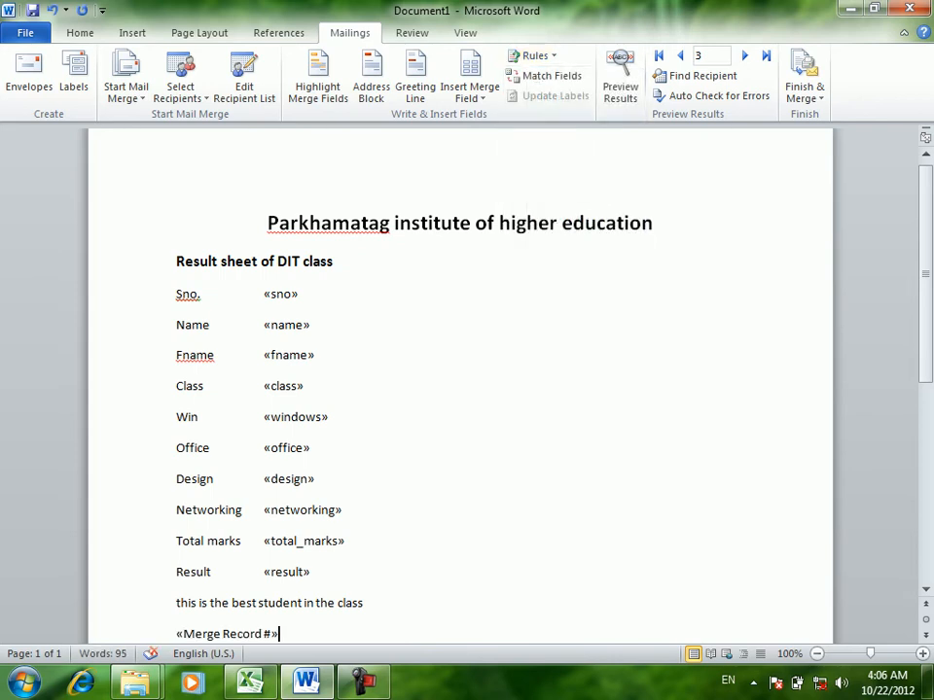
Preview the merge results from the first through the fifth record to check the Merge Record # value.
left_click(621, 78)
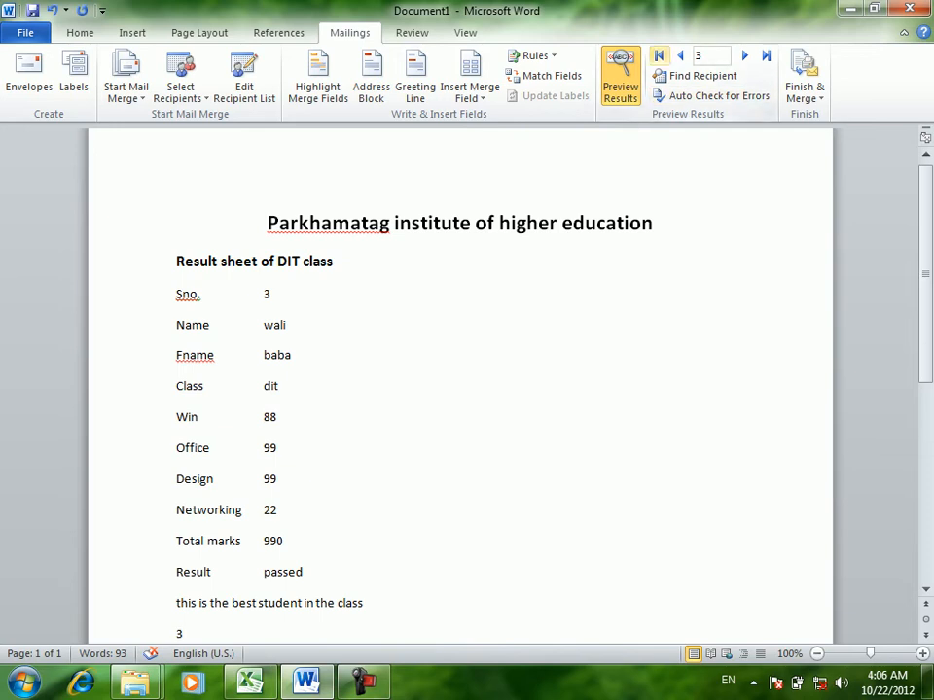
left_click(658, 55)
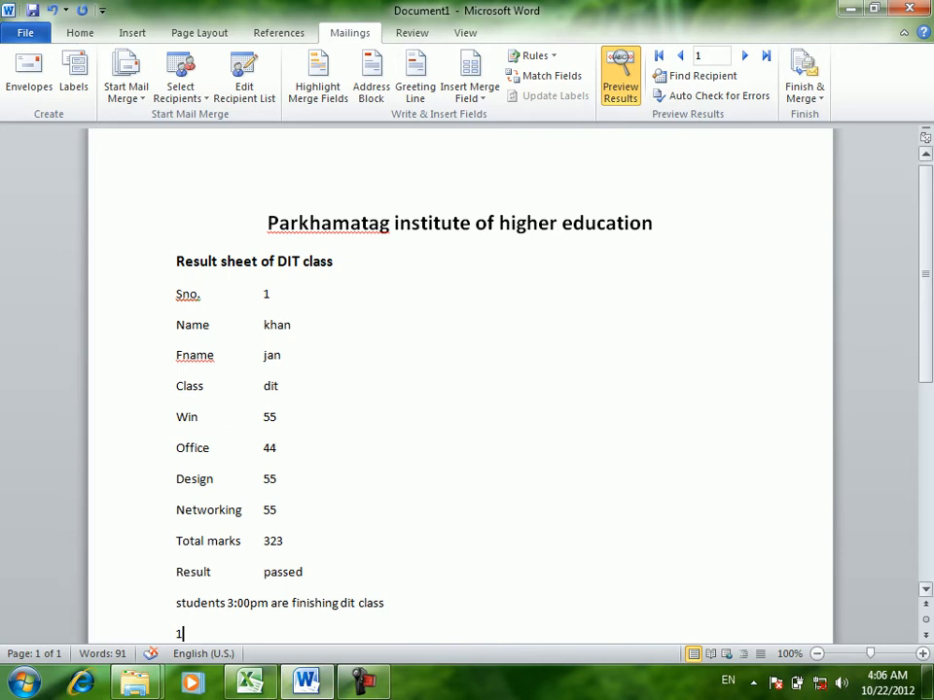
scroll(459, 389, "down", 2)
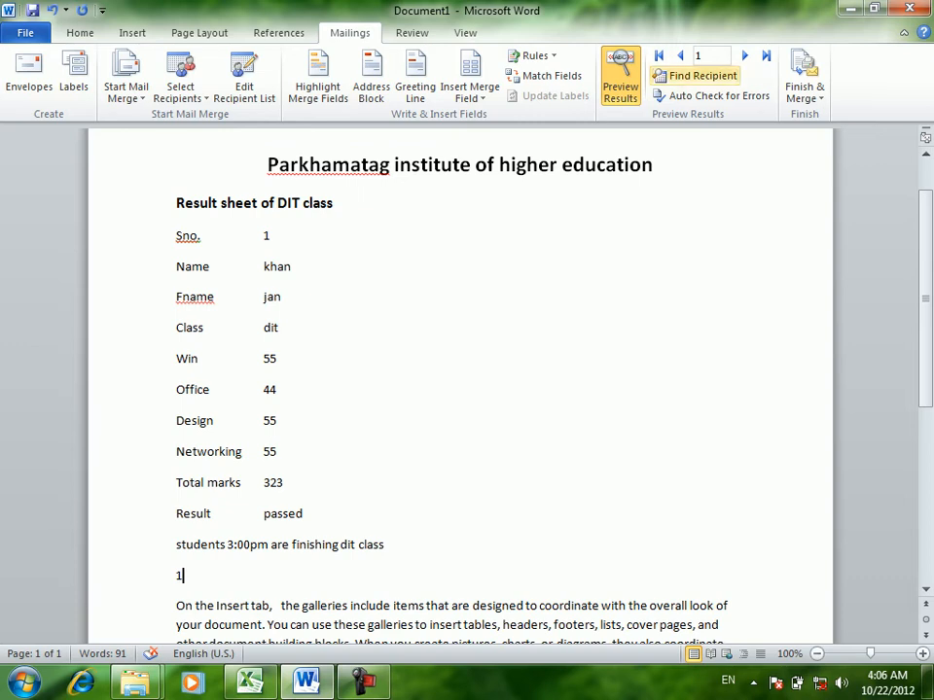
left_click(744, 55)
left_click(745, 55)
left_click(744, 56)
left_click(744, 55)
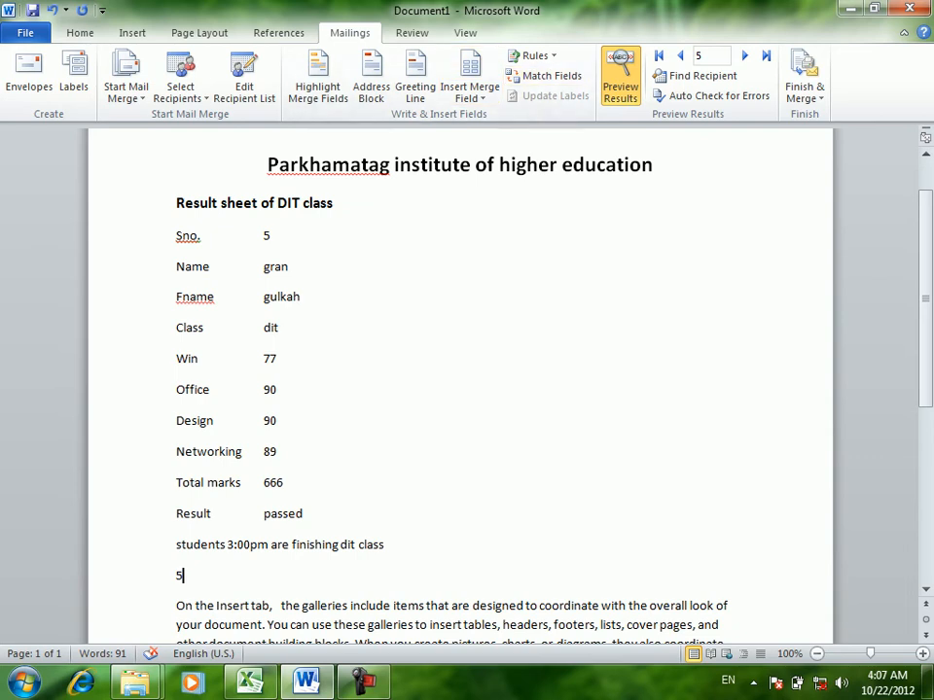
Return to the merge field names and replace the Merge Record # field with a Merge Sequence # rule.
left_click(620, 80)
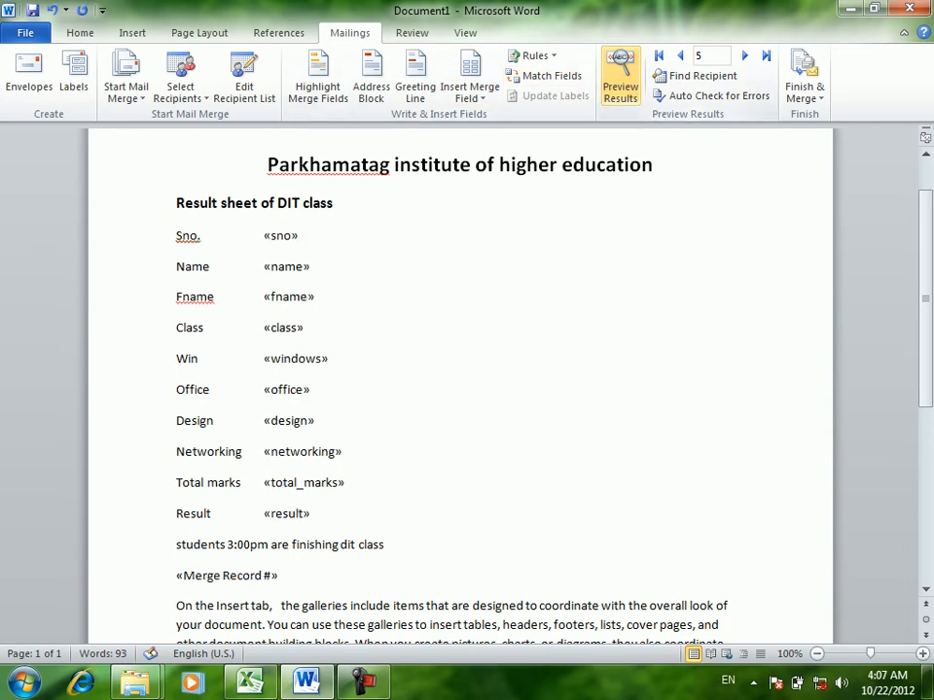
key("BackSpace")
key("BackSpace")
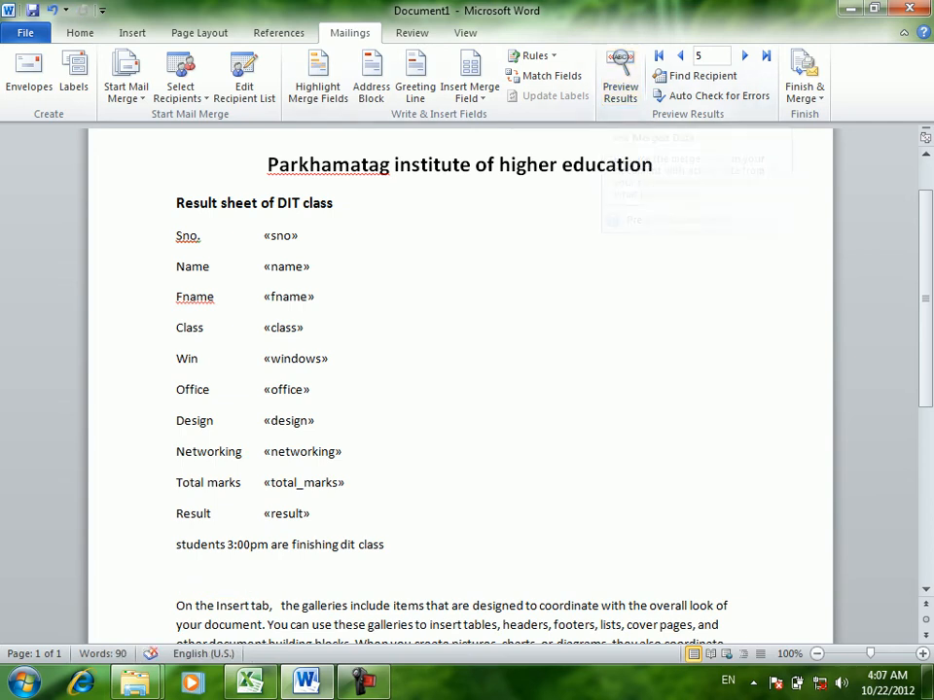
left_click(535, 56)
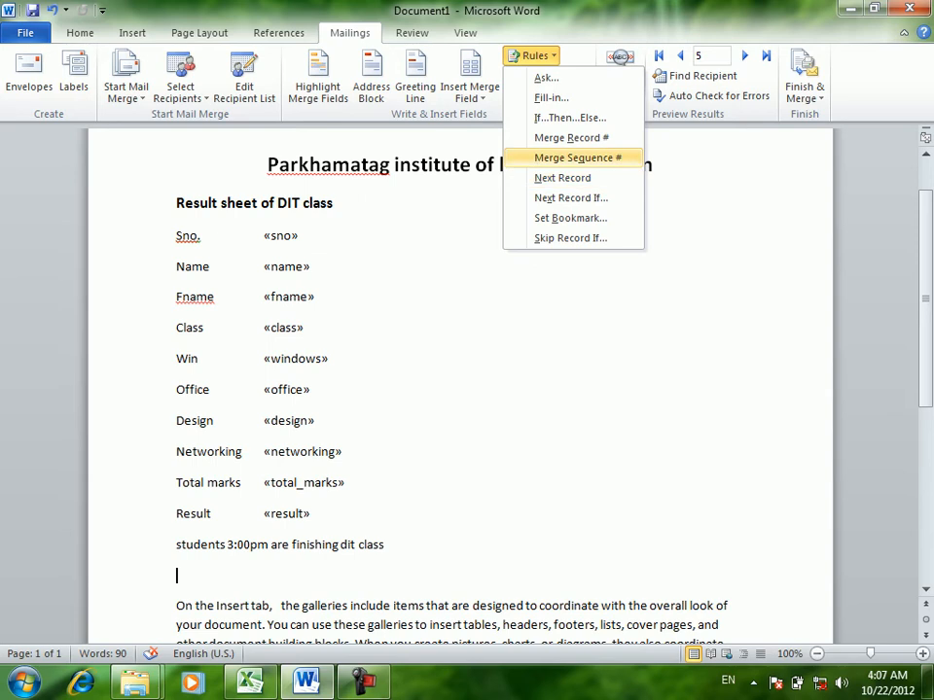
left_click(577, 158)
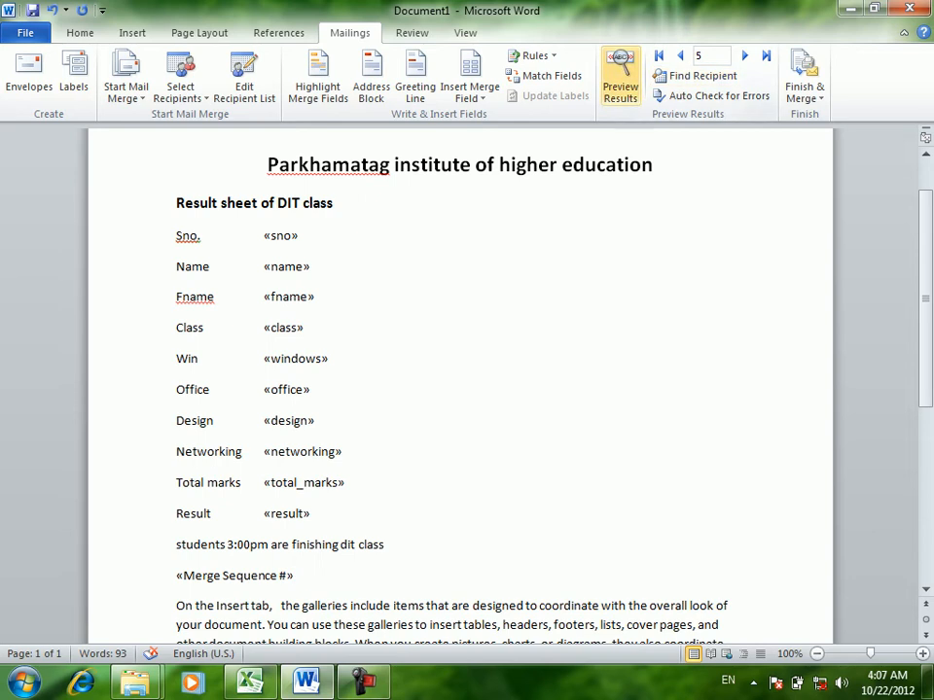
Preview the results, merge all records into a new document and check the sequence number down to the second record's sheet.
left_click(620, 82)
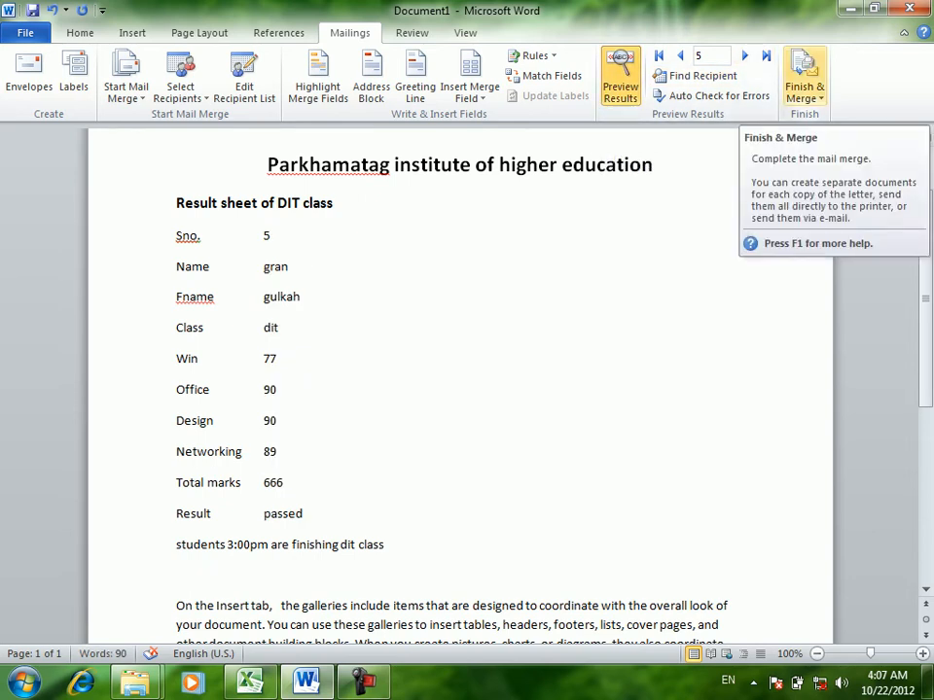
left_click(804, 92)
left_click(840, 118)
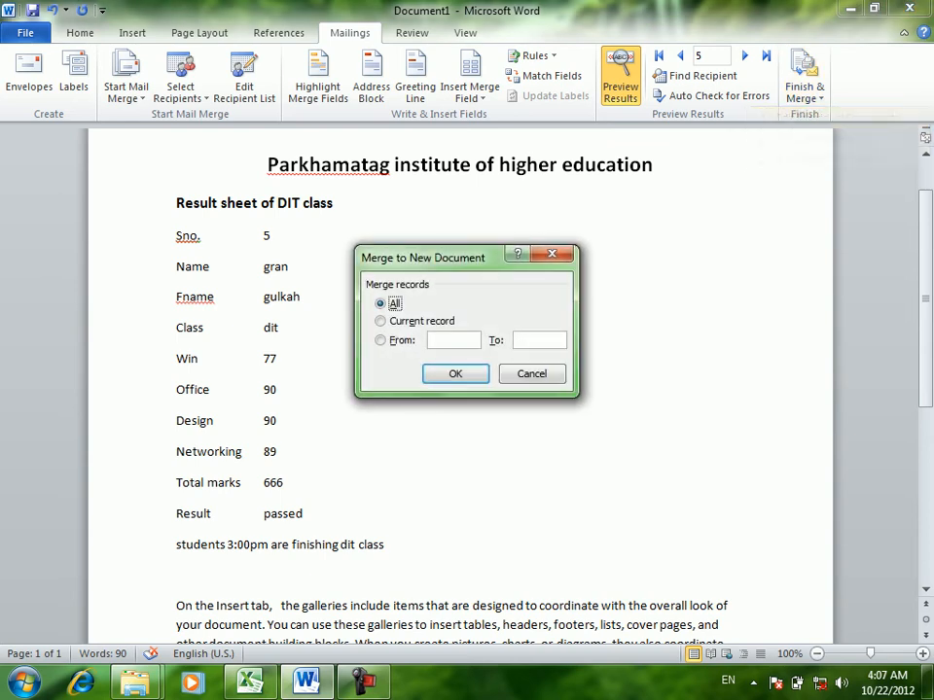
left_click(443, 370)
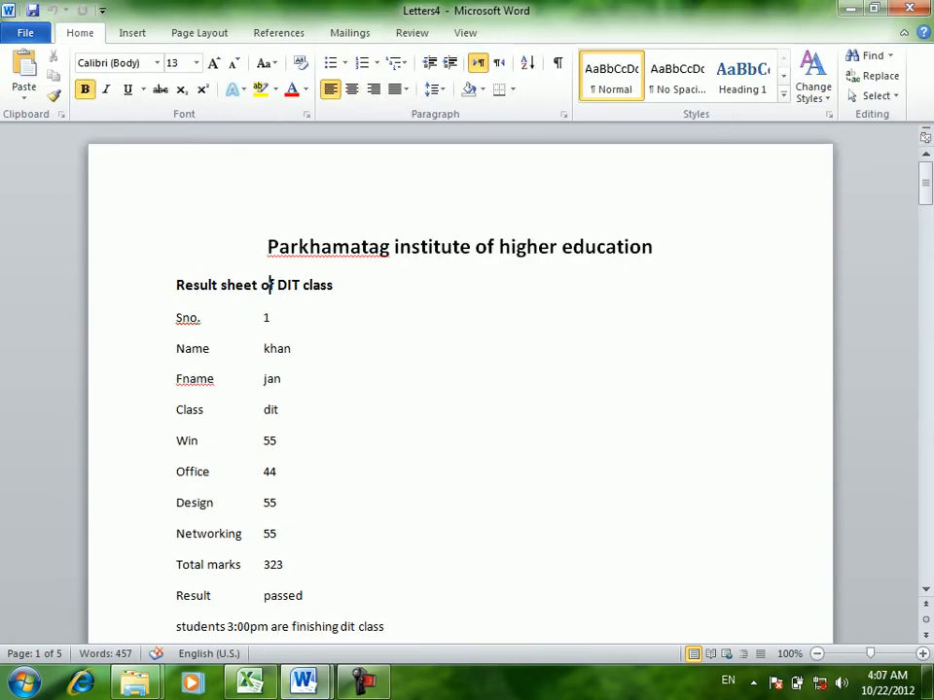
scroll(266, 441, "down", 12)
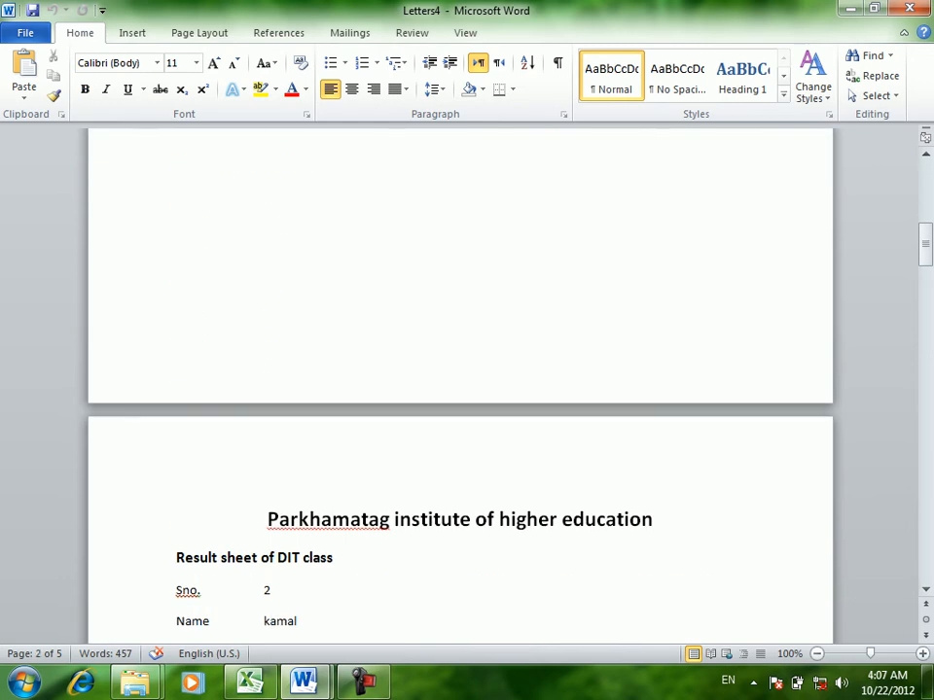
left_click_drag(925, 245, 925, 292)
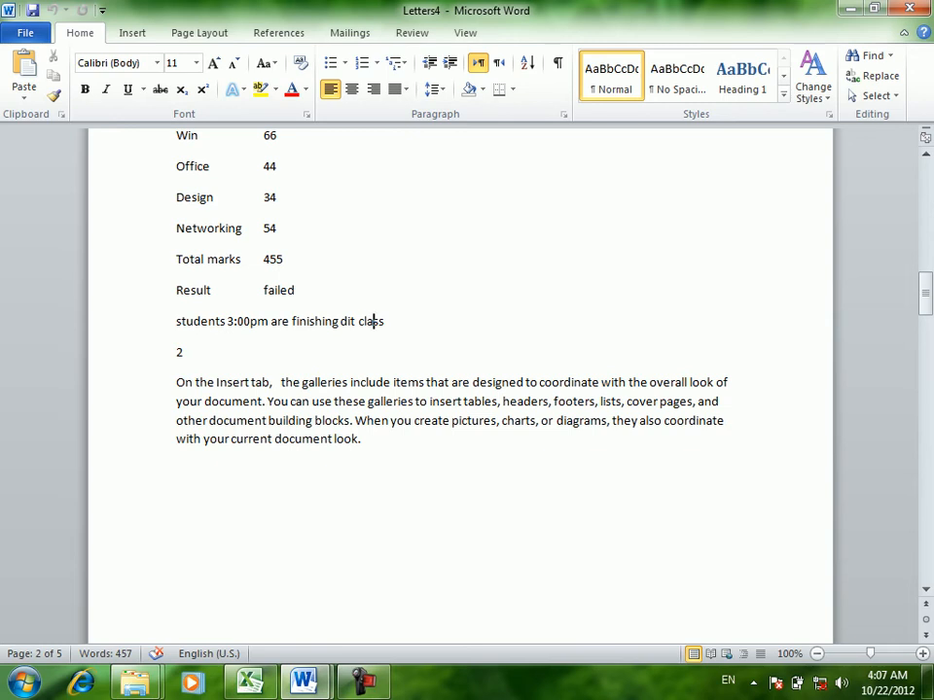
Close the merged document without saving it and delete the Merge Sequence # field from the main document.
left_click(910, 8)
left_click(465, 361)
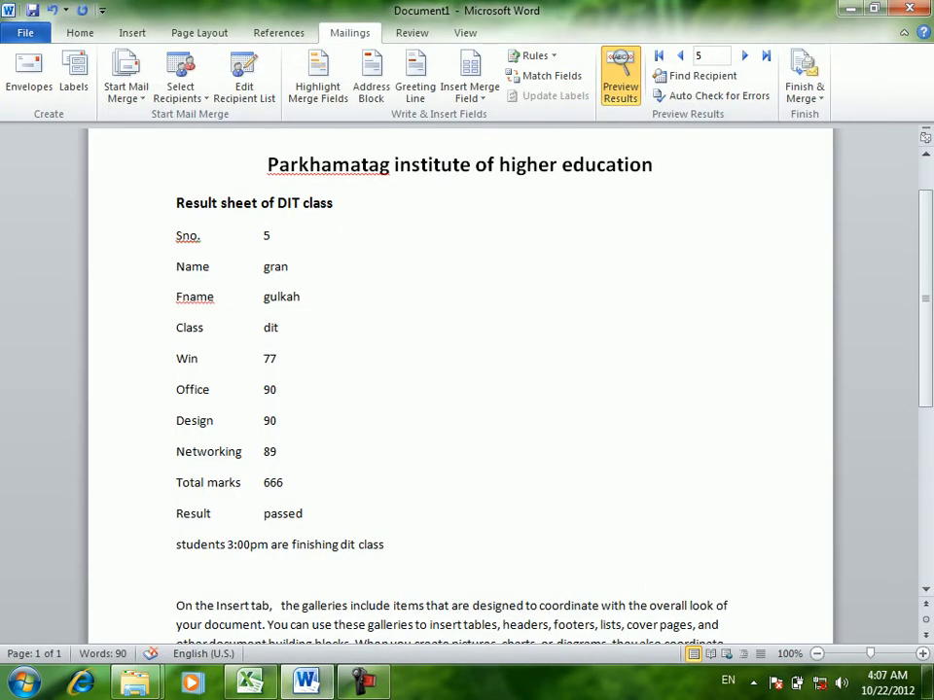
left_click(621, 78)
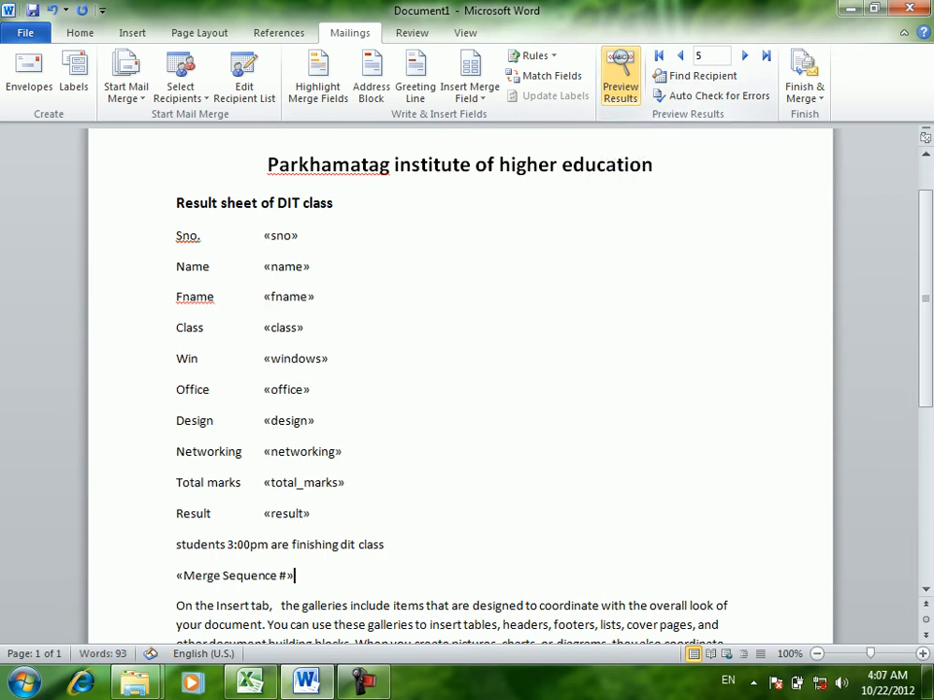
key("BackSpace")
key("BackSpace")
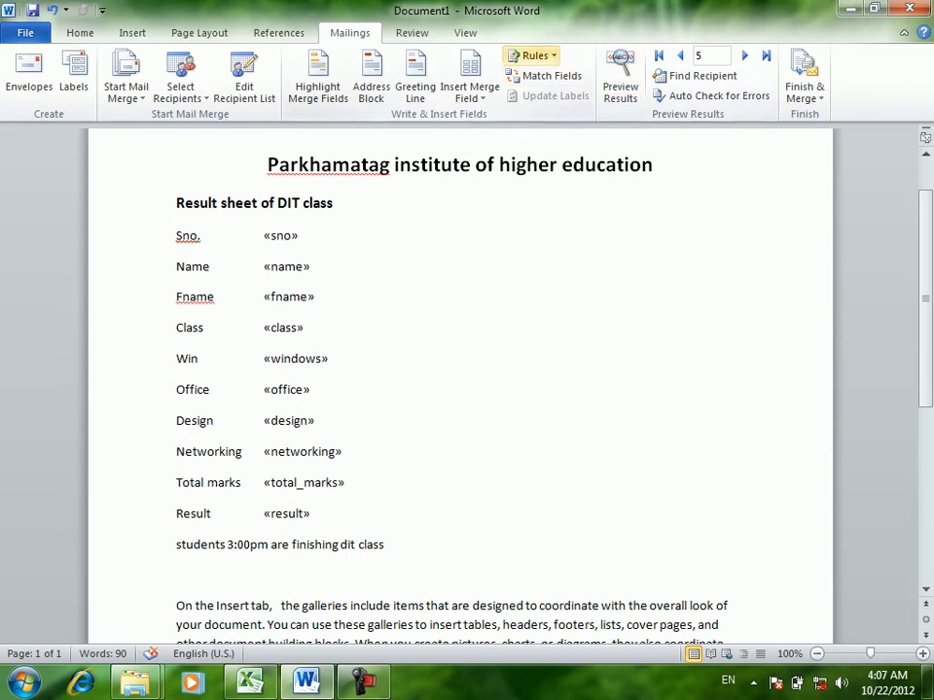
Preview the merge results for the first and second records, and return to the first record.
left_click(533, 55)
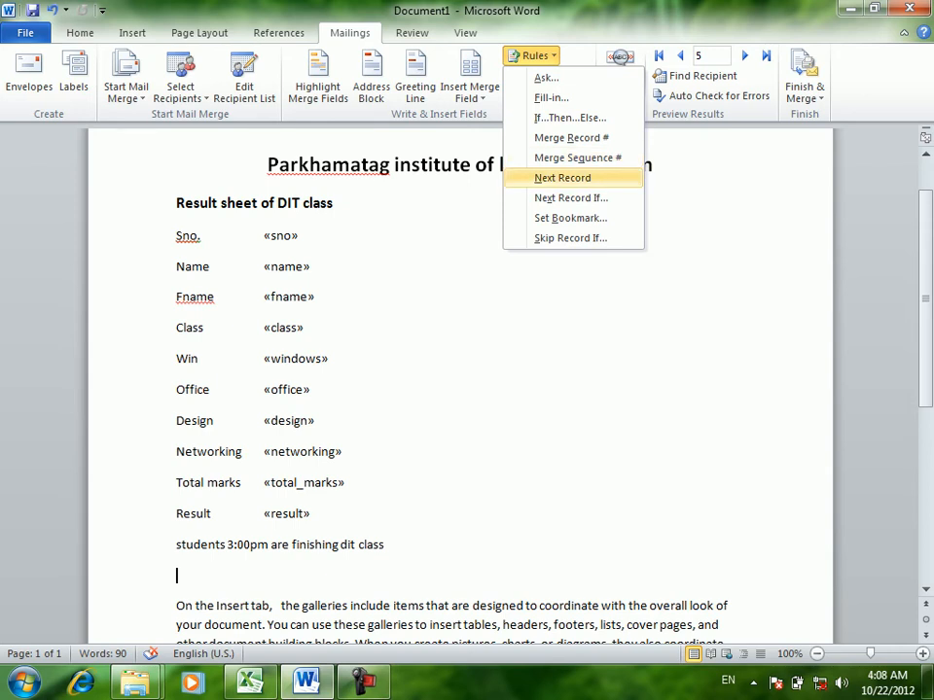
left_click(621, 58)
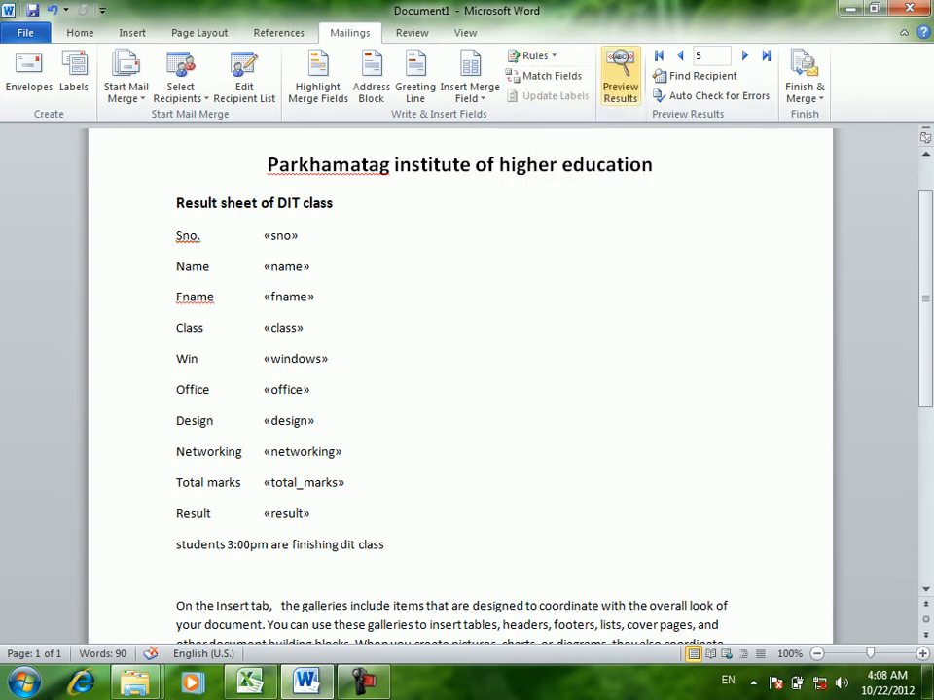
left_click(621, 76)
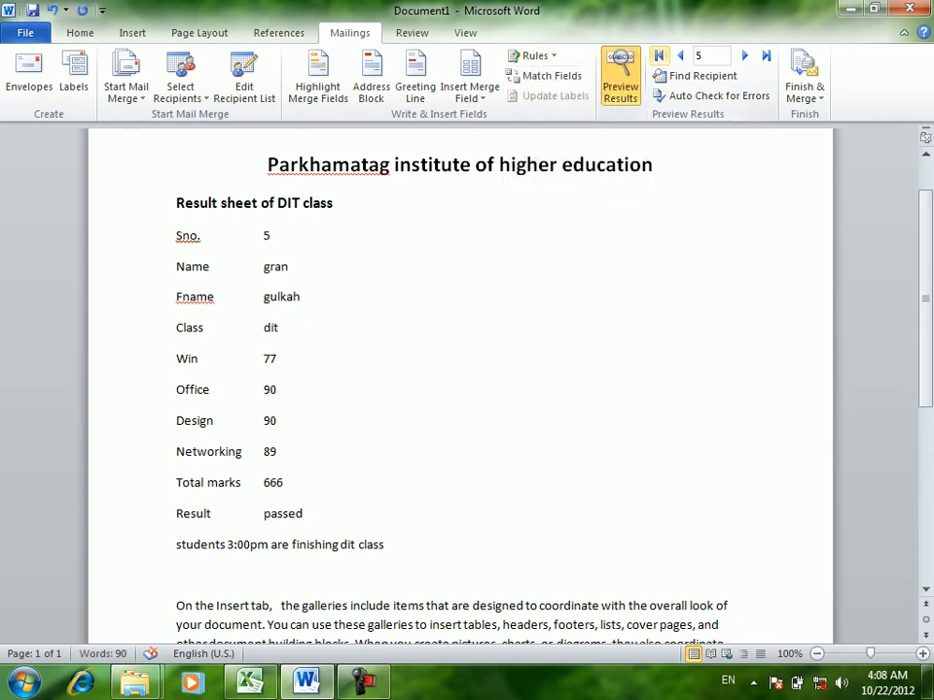
left_click(660, 56)
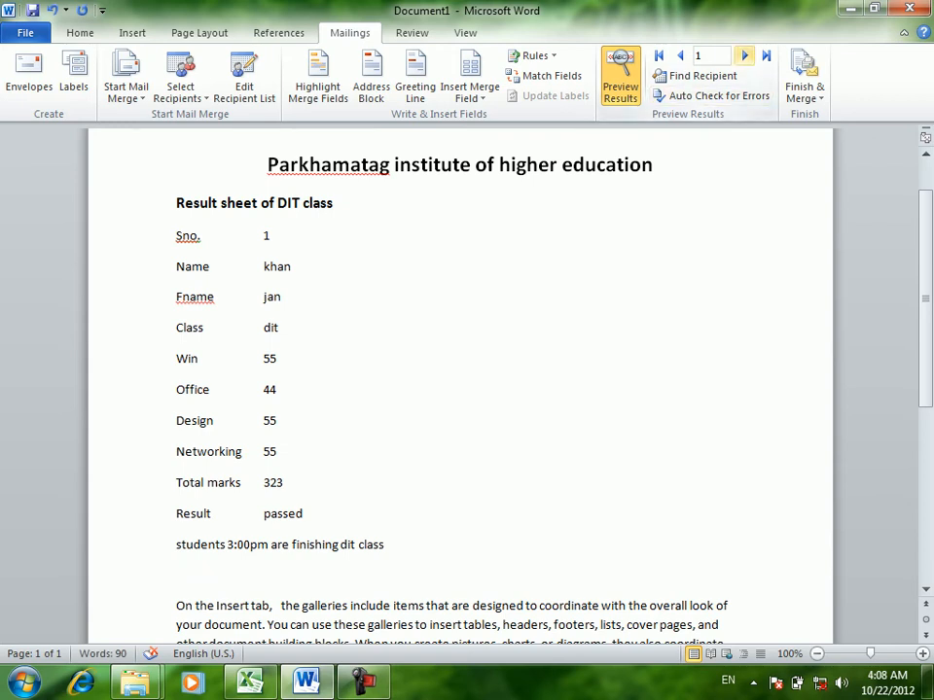
left_click(744, 56)
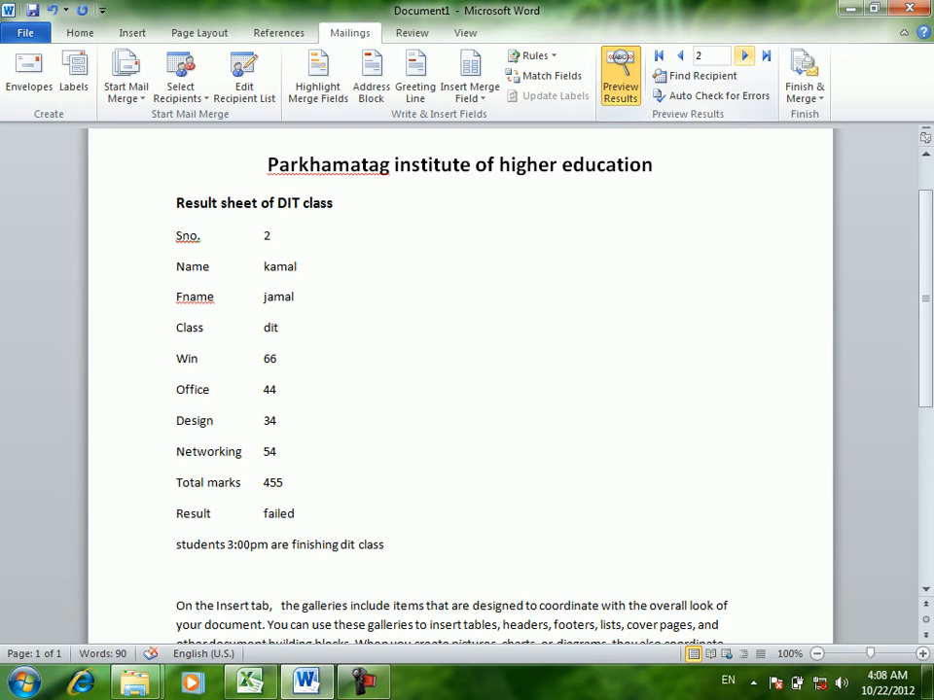
left_click(659, 56)
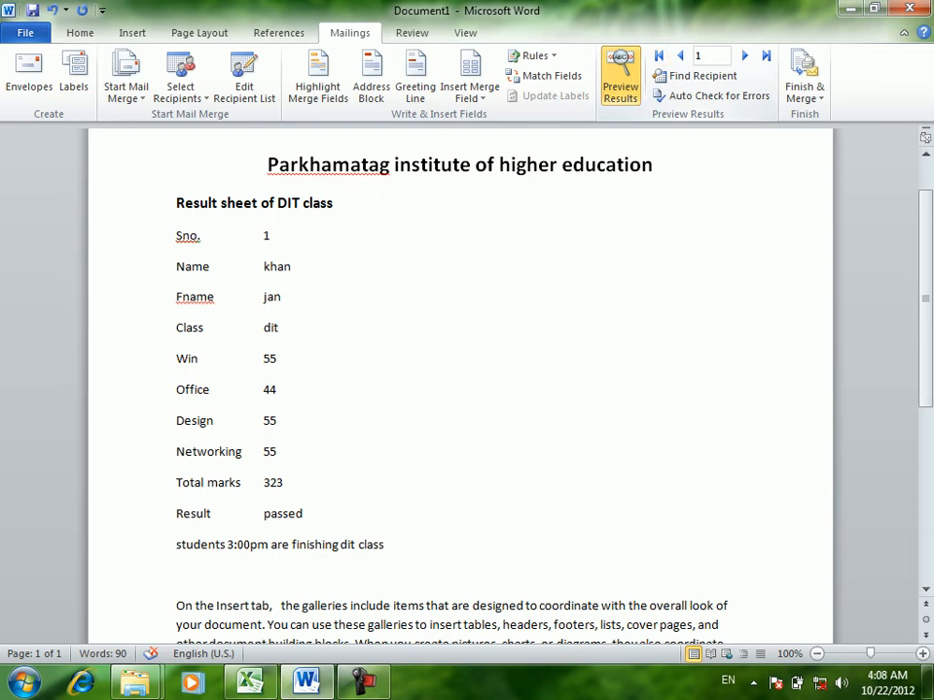
Insert a Next Record rule on the empty line below the conditional text and merge all records into a new document.
left_click(533, 56)
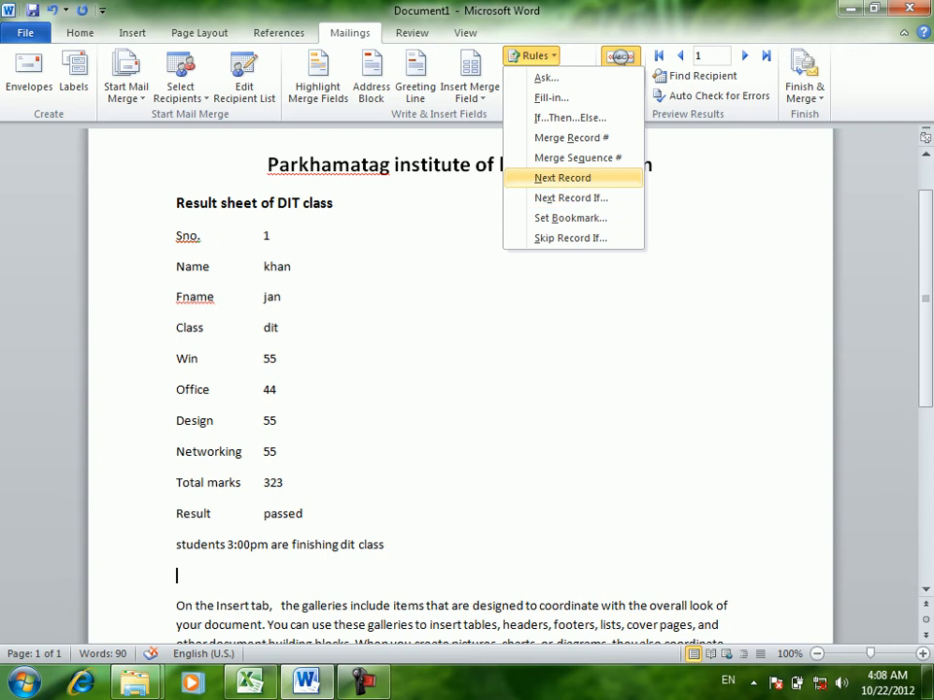
left_click(563, 178)
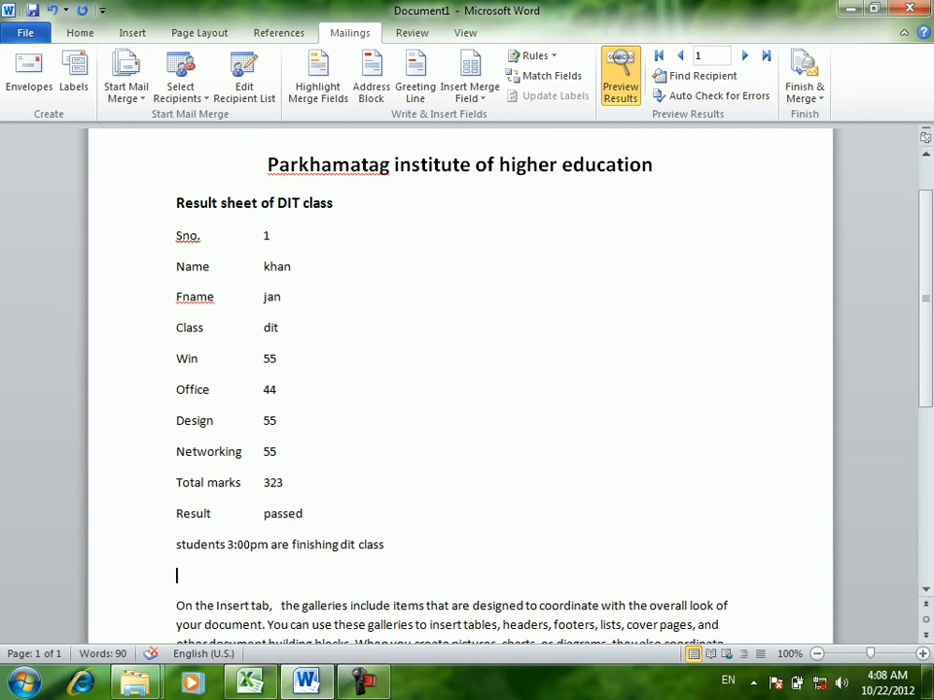
left_click(804, 92)
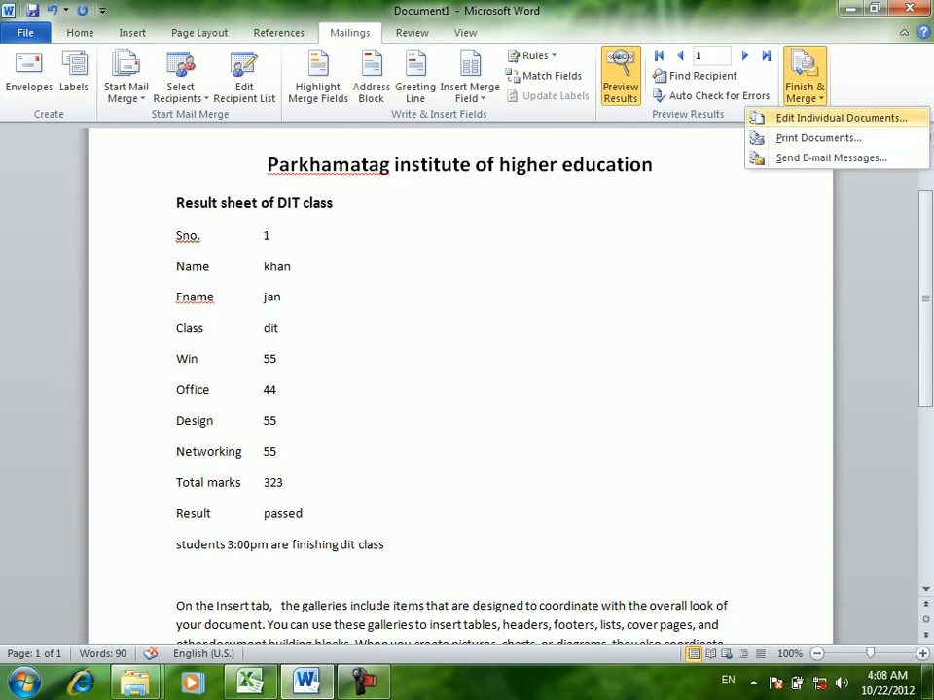
left_click(841, 117)
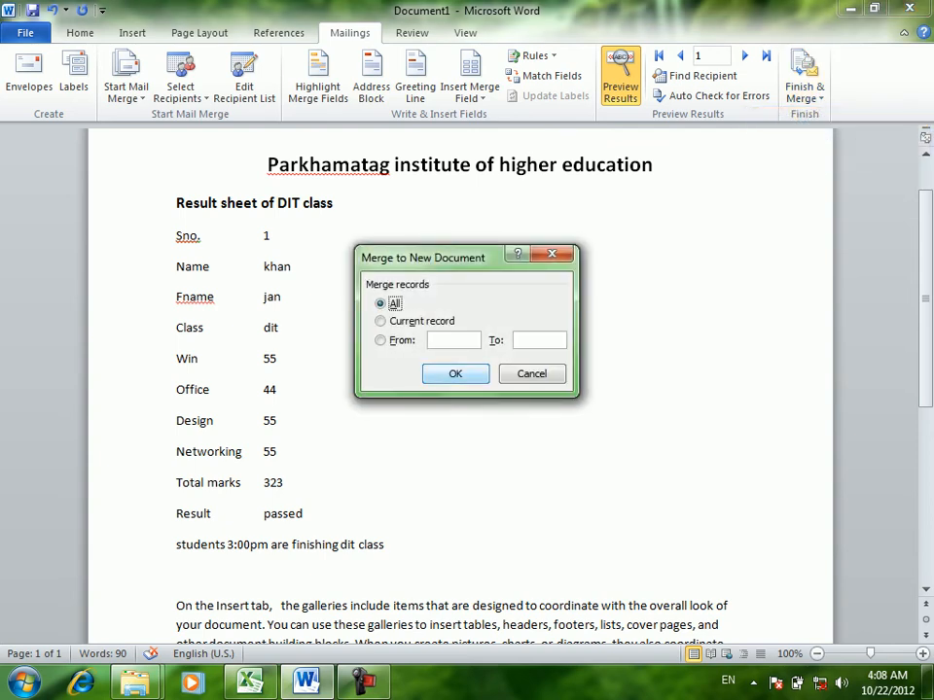
key("Return")
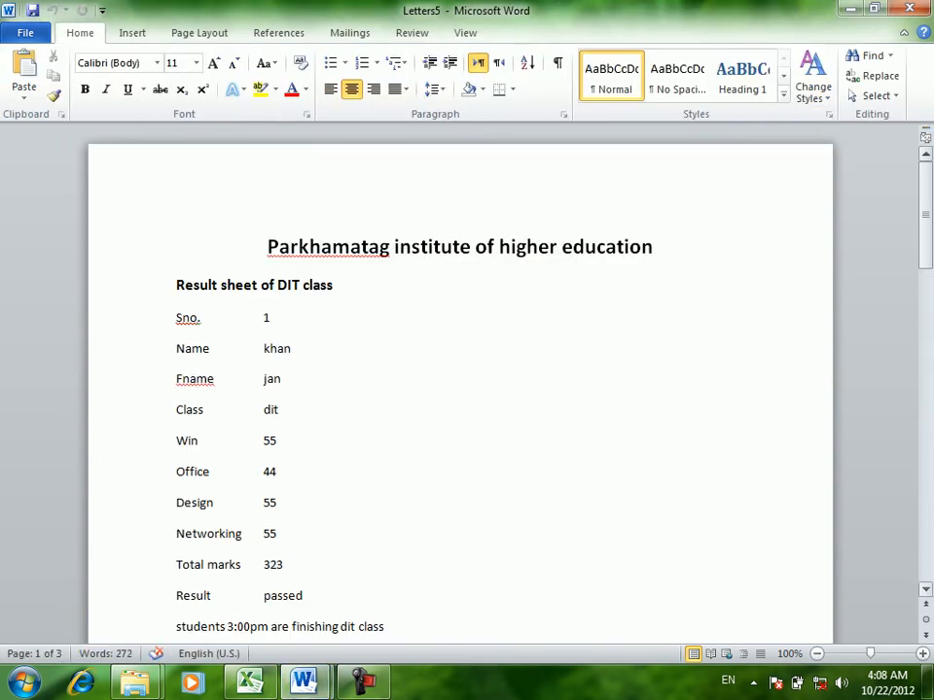
Look through the merged result sheets down to the second page to check which records the Next Record rule includes.
scroll(460, 385, "down", 4)
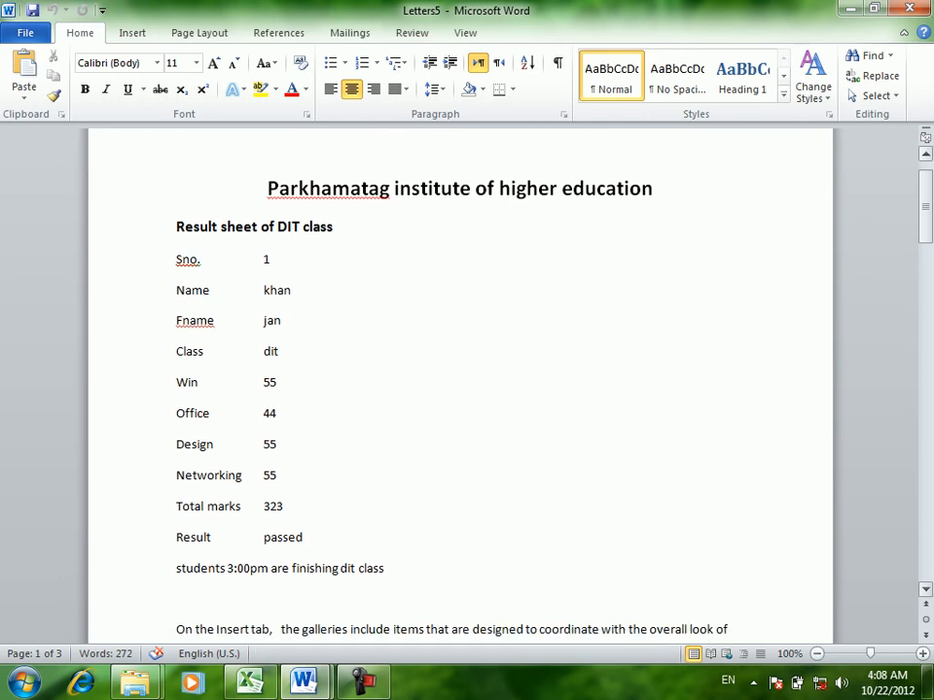
scroll(460, 385, "down", 12)
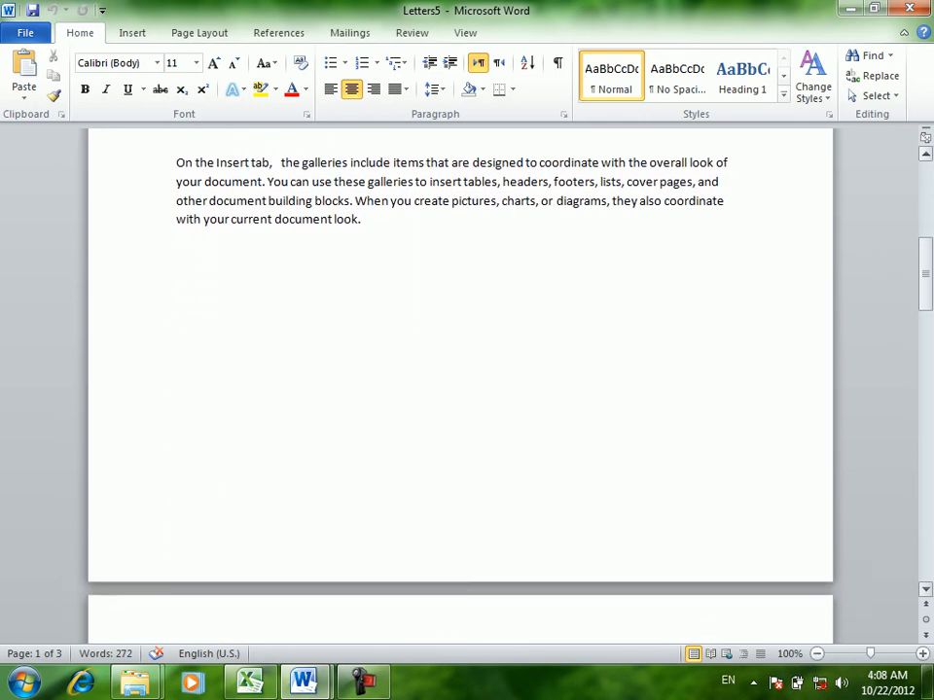
scroll(460, 385, "down", 12)
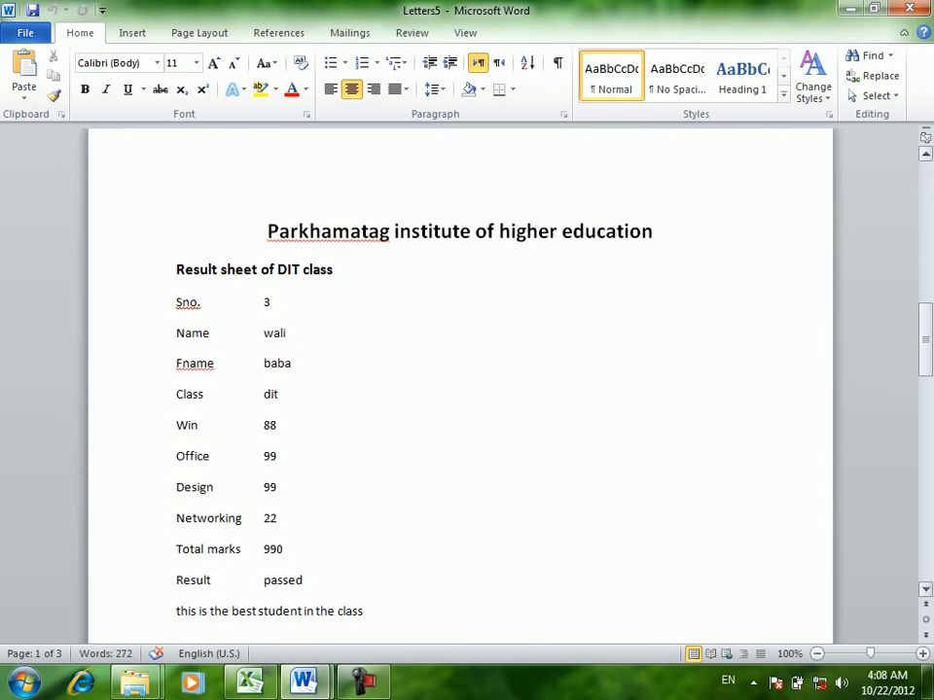
scroll(460, 385, "down", 1)
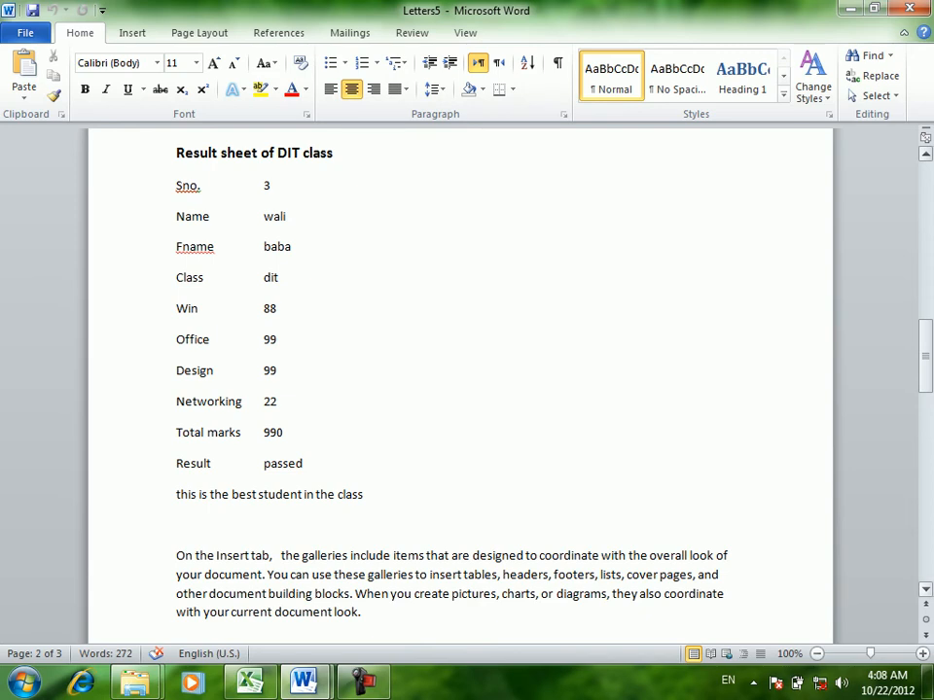
Close the merged document without saving, turn off the results preview and delete the Next Record field from the main document.
left_click_drag(924, 362, 925, 145)
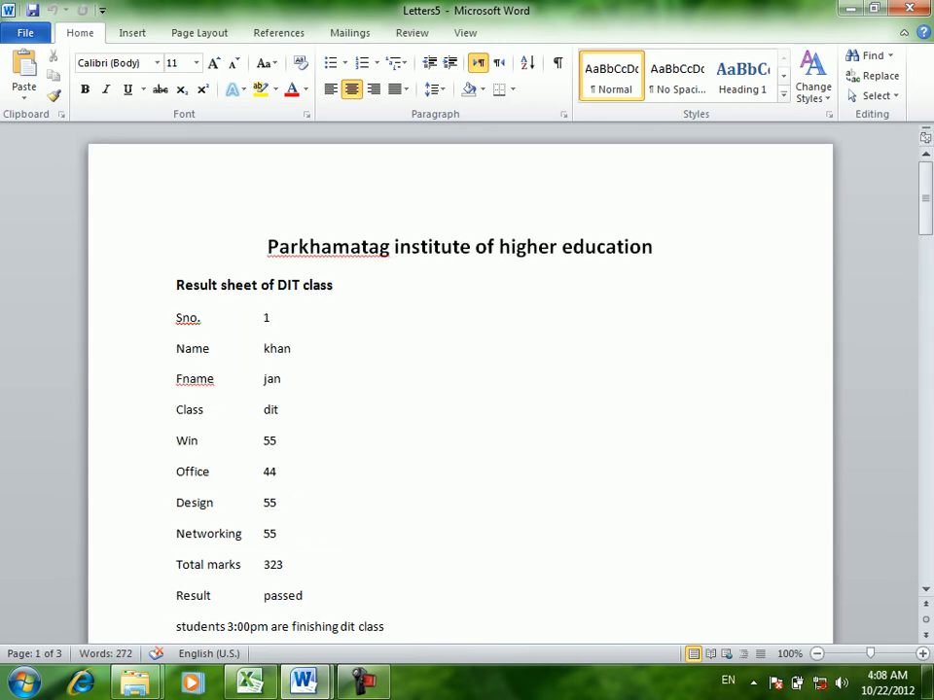
key("alt+F4")
left_click(465, 361)
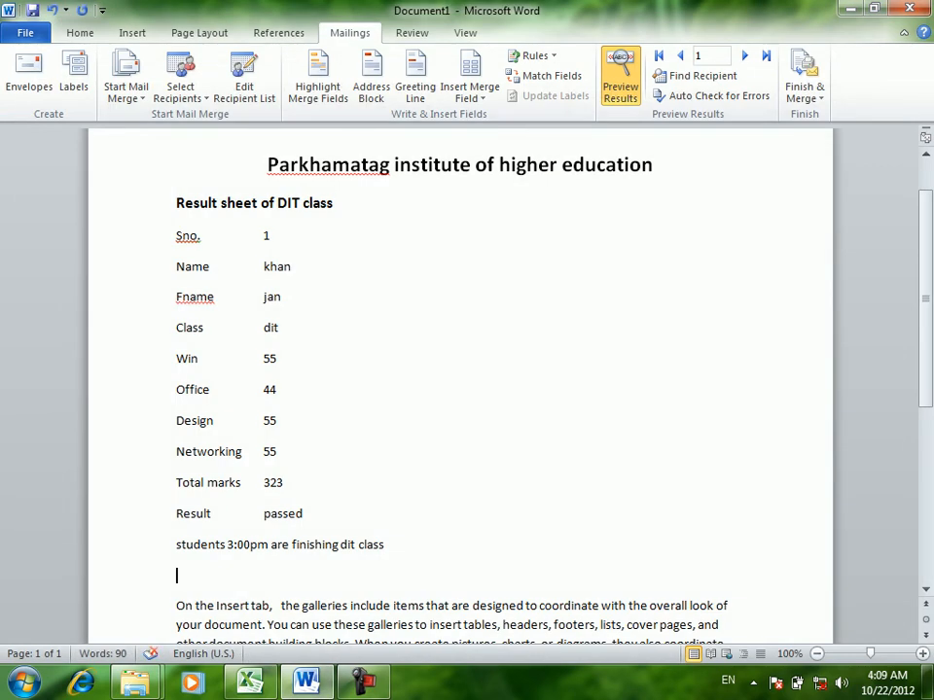
left_click(619, 77)
key("BackSpace")
key("BackSpace")
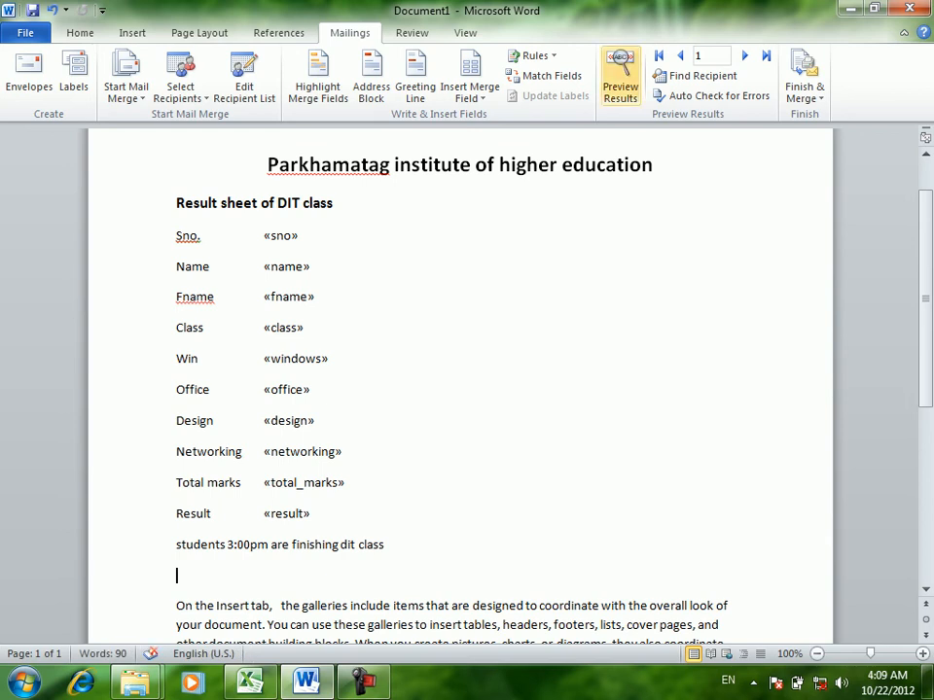
Preview the merged results for the third and fourth records, and return to the first record.
left_click(533, 55)
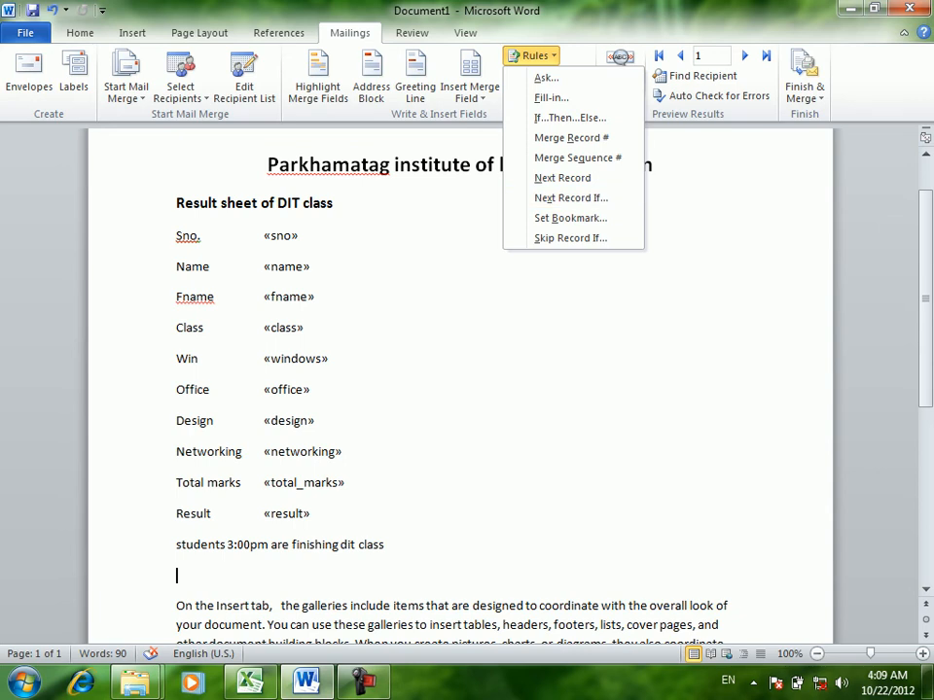
key("Escape")
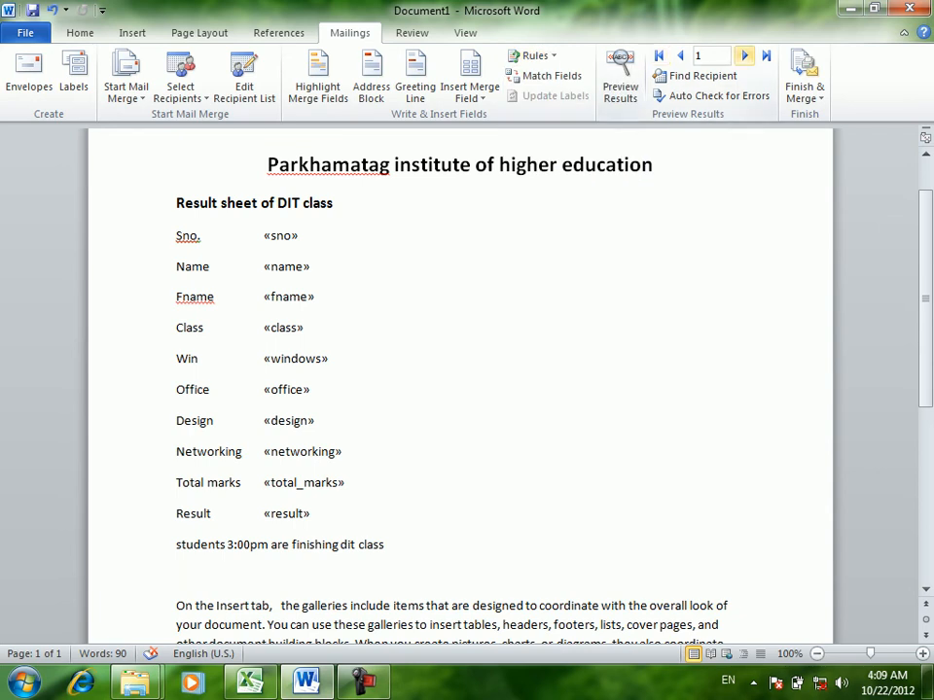
left_click(744, 55)
left_click(744, 55)
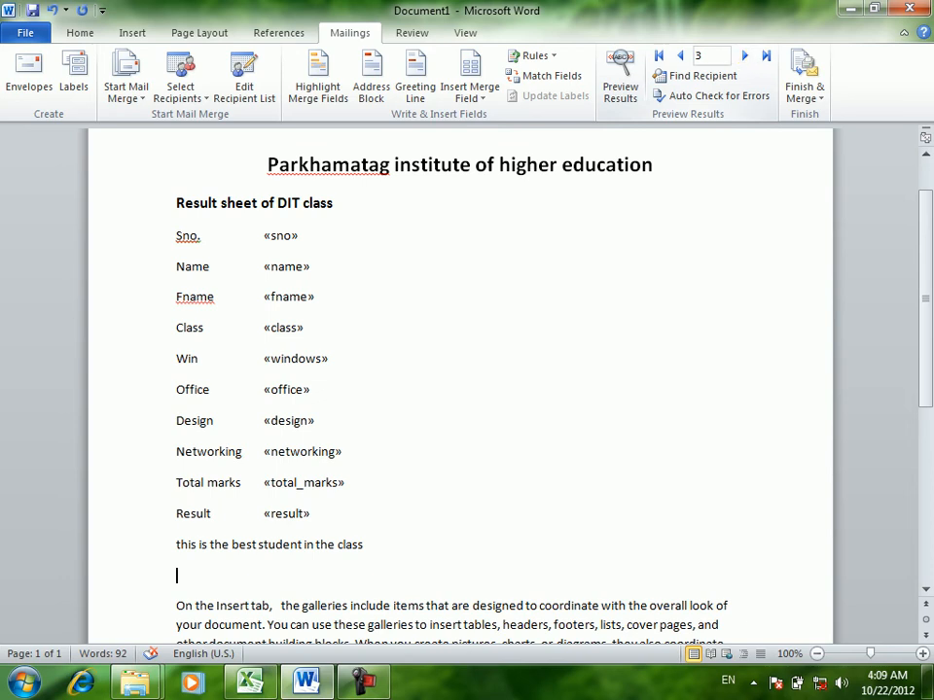
left_click(619, 80)
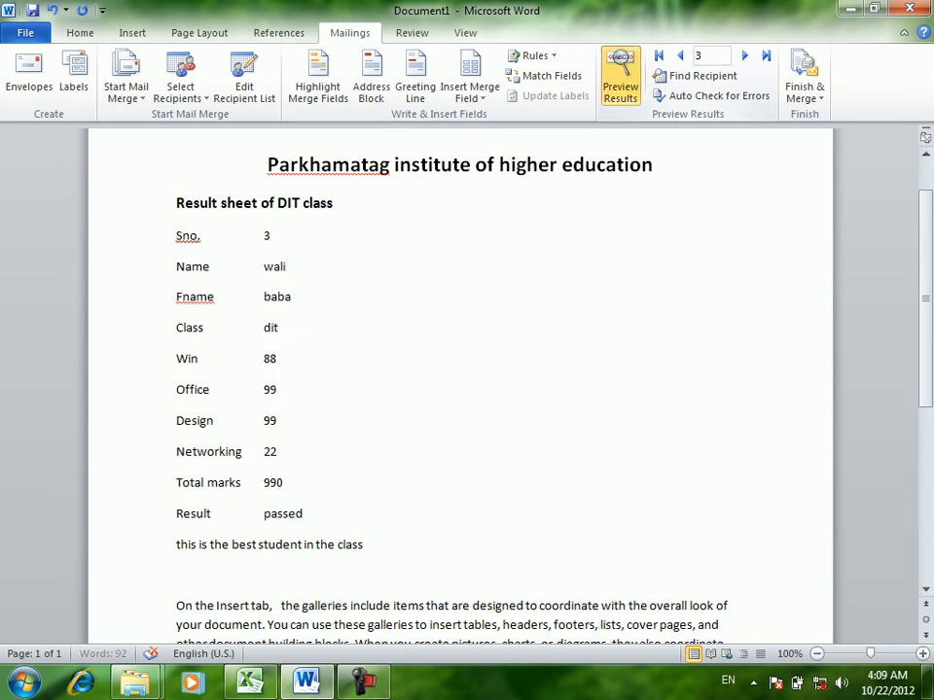
left_click(744, 55)
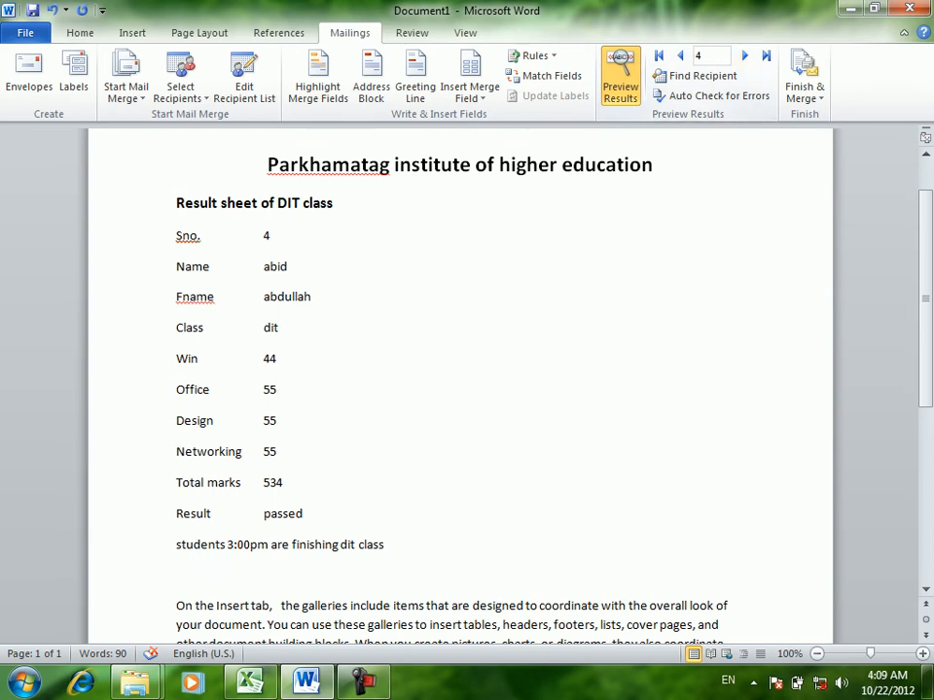
left_click(659, 56)
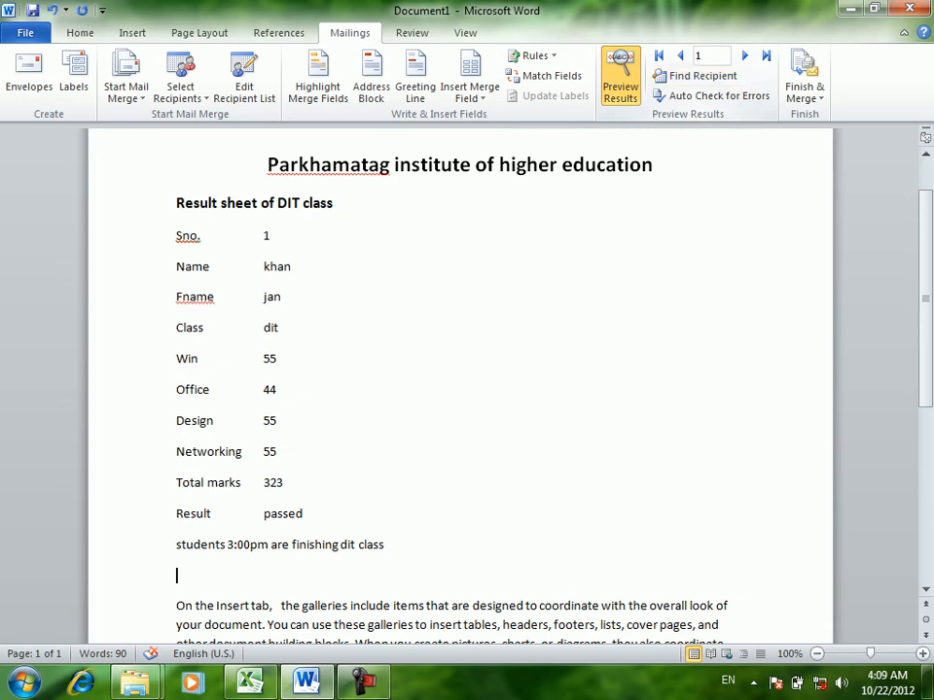
Insert a Next Record If rule below the conditional text, with the name field equal to the fourth student's name.
left_click(531, 55)
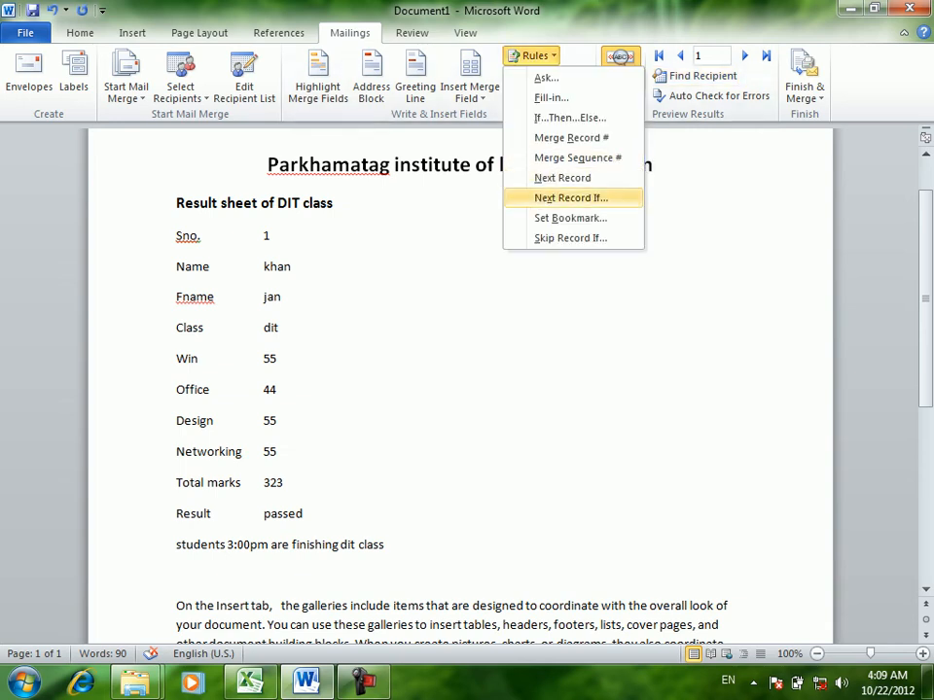
left_click(570, 197)
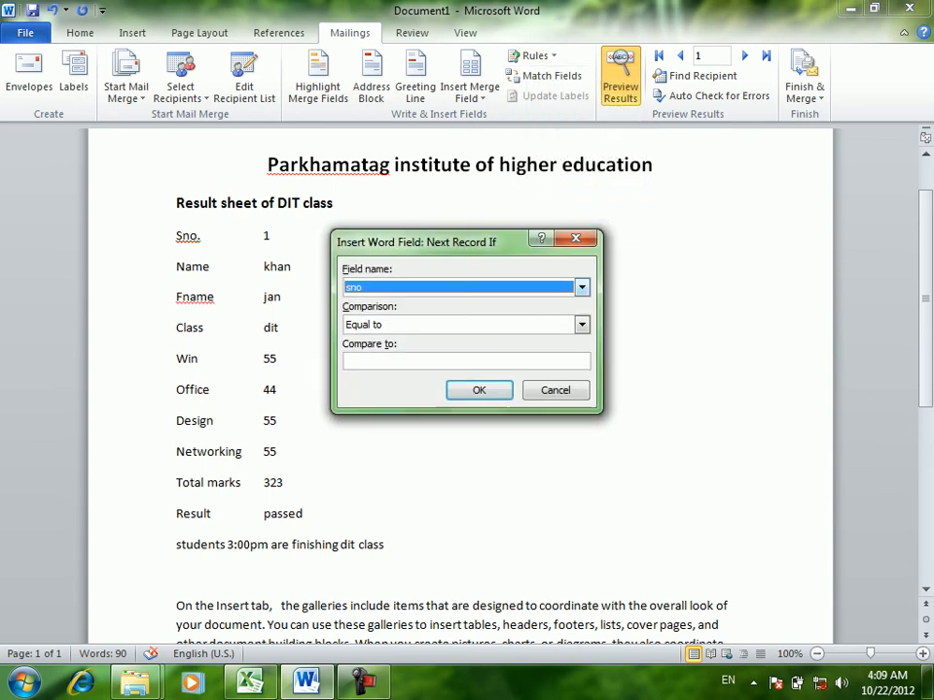
left_click(581, 287)
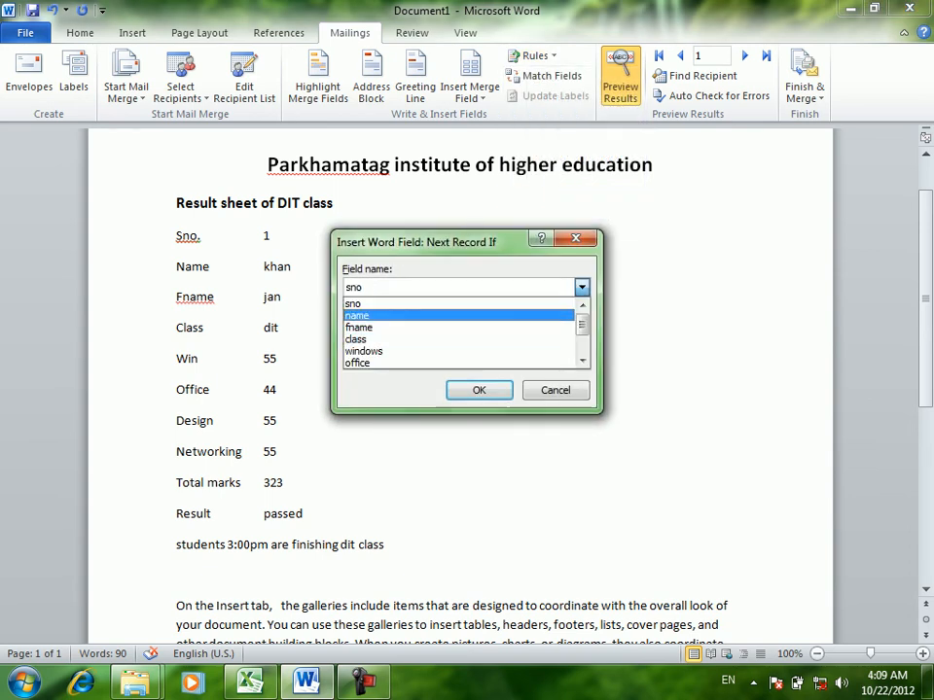
left_click(360, 316)
left_click(389, 360)
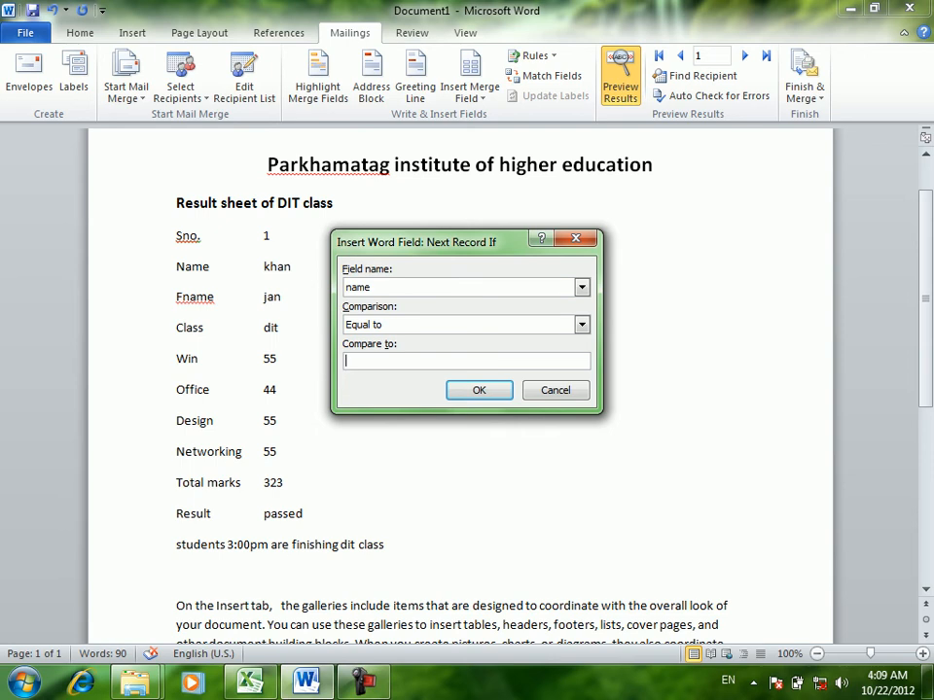
type("abid")
key("Return")
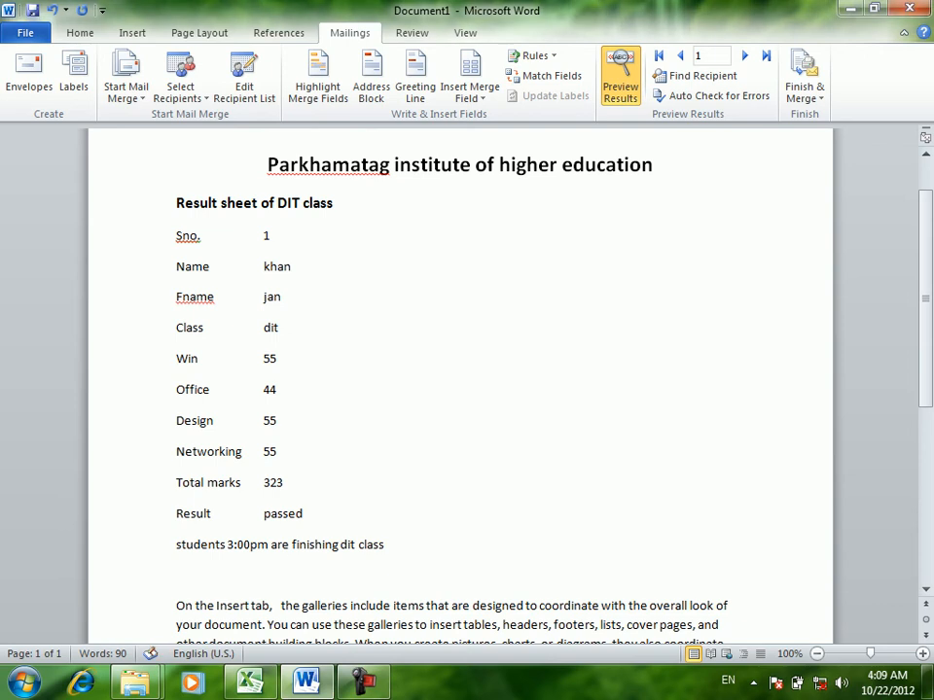
Merge all records into a new document and look through its result sheets down to the fourth page.
left_click(805, 93)
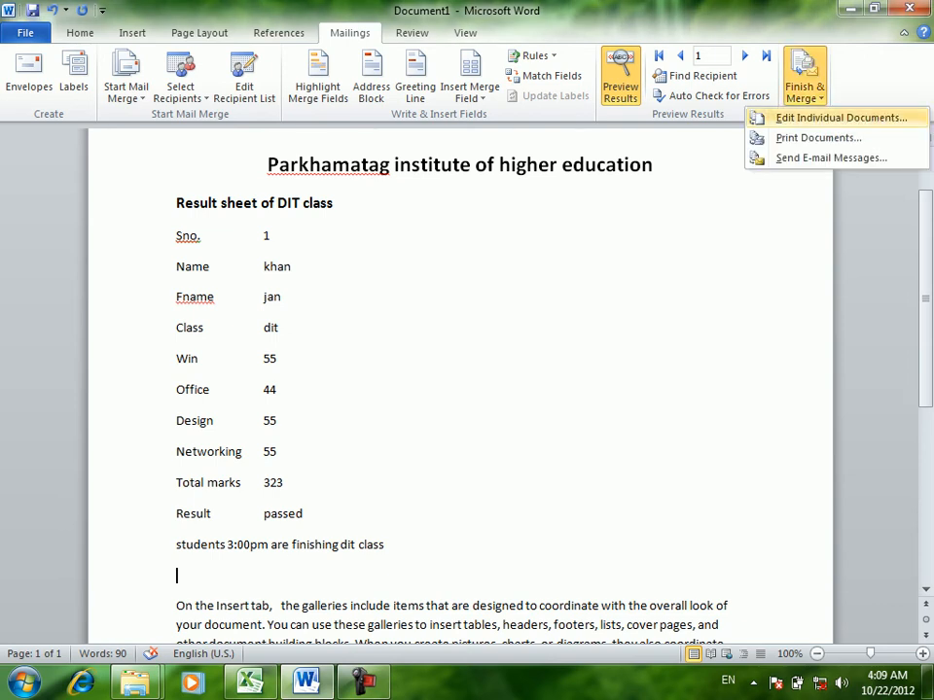
left_click(817, 118)
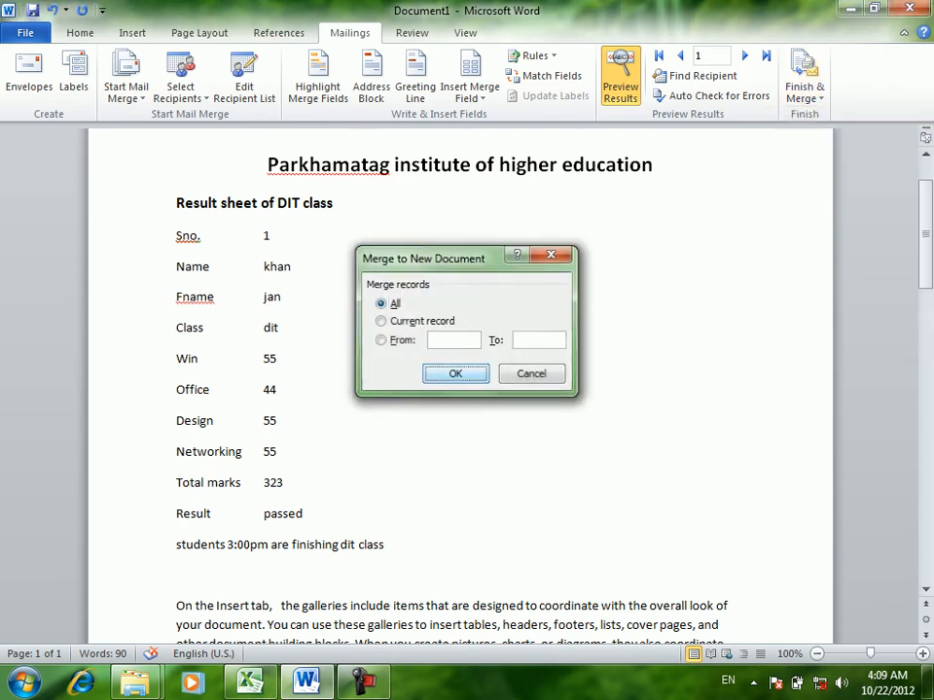
key("Return")
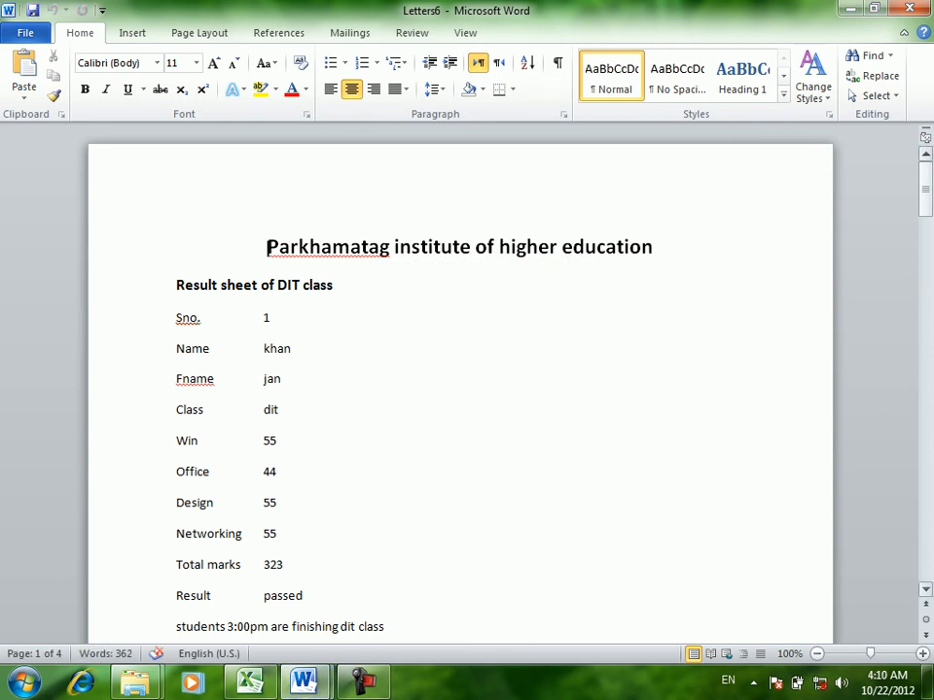
left_click(925, 185)
left_click_drag(925, 185, 925, 557)
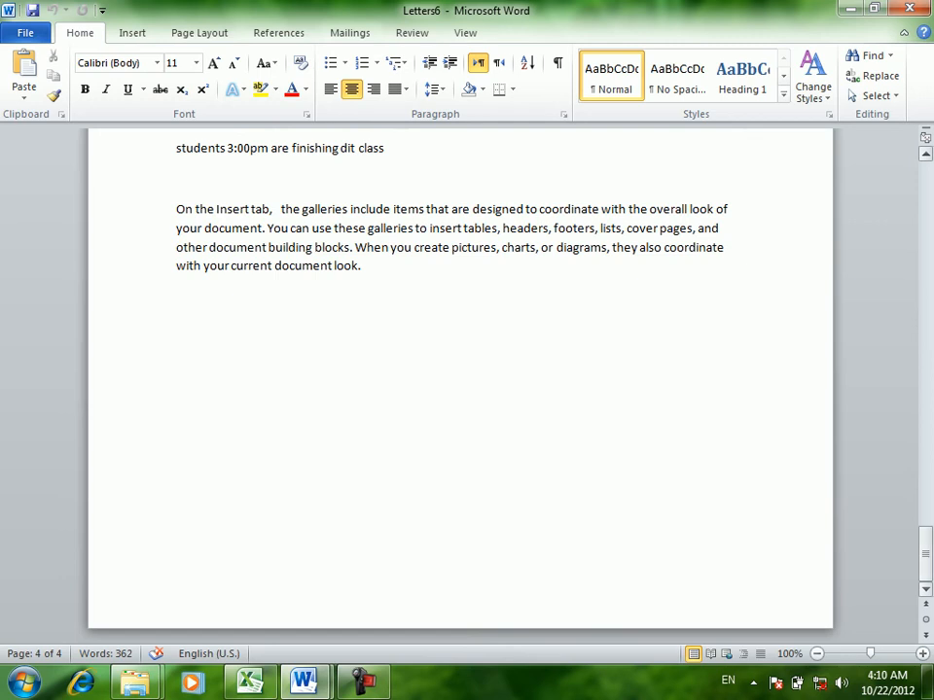
Close the merged document without saving it and return to the main document.
key("alt+F4")
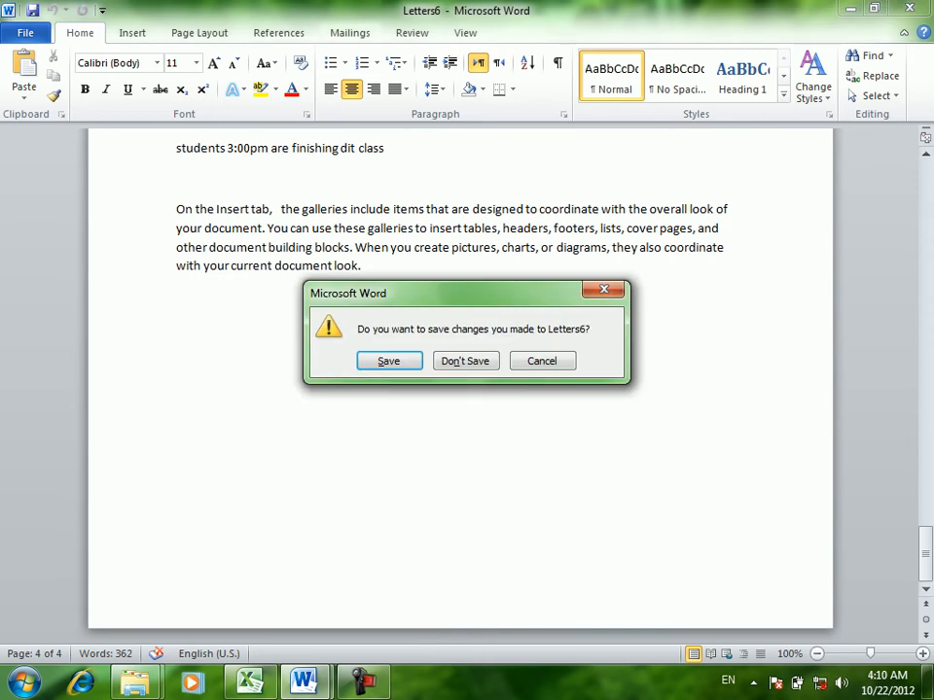
key("Tab")
key("Return")
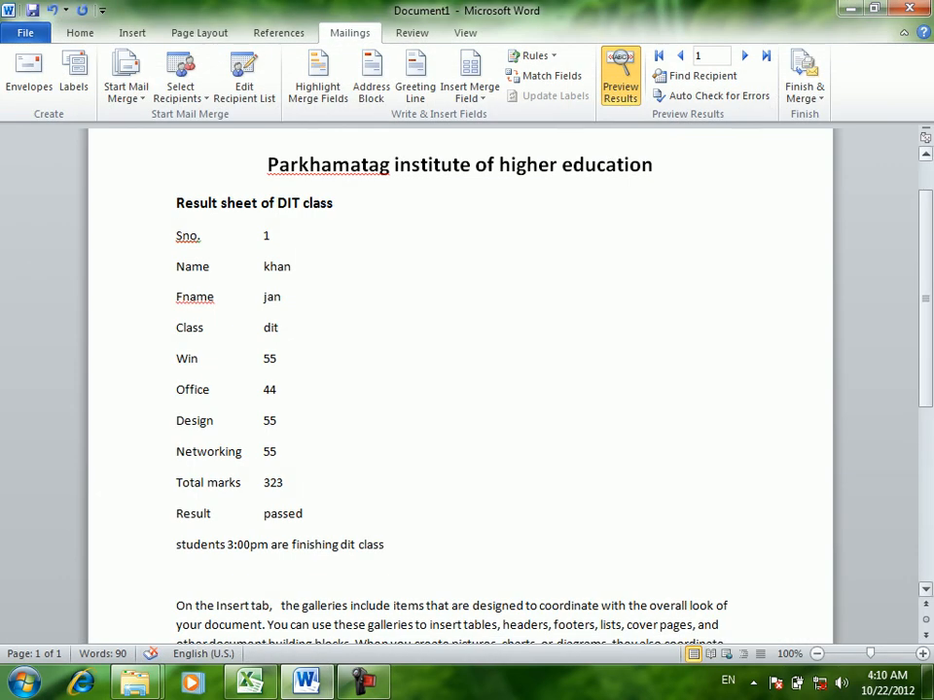
Preview the merged results for the second and third records, and go back to the first record.
scroll(460, 389, "up", 2)
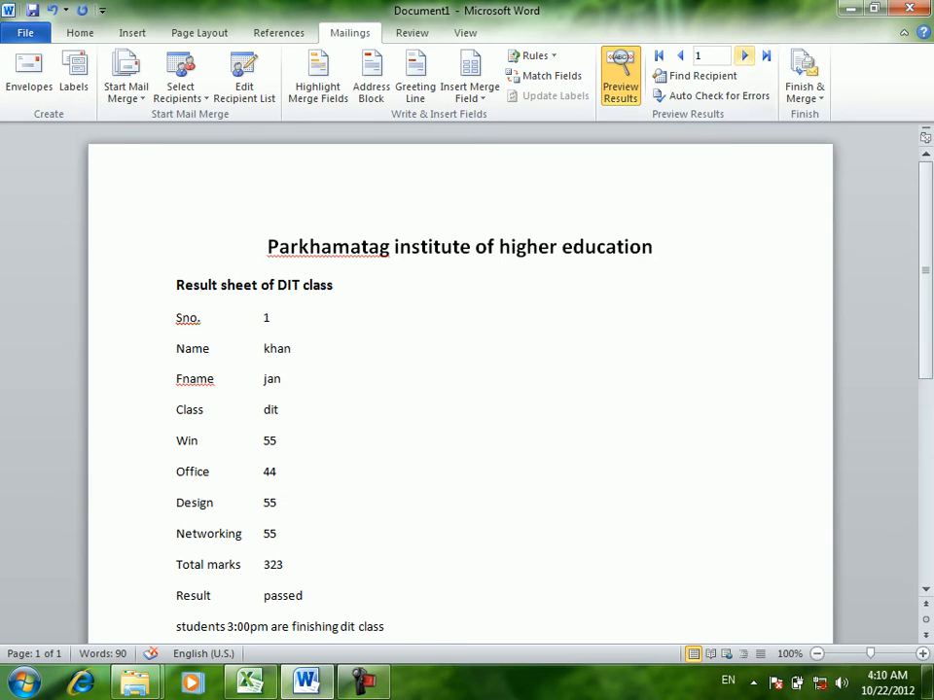
left_click(744, 55)
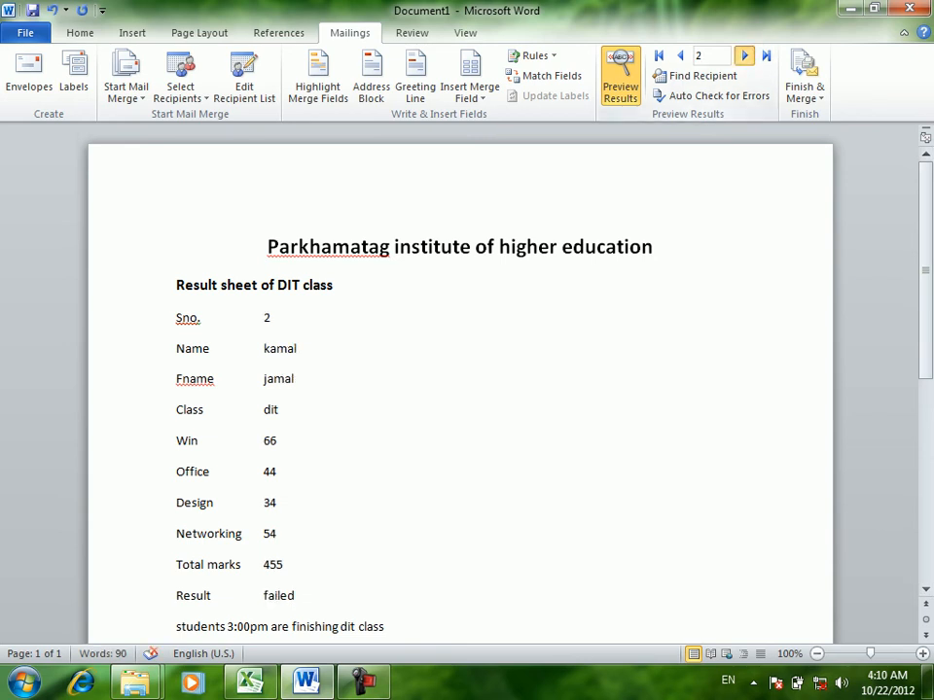
left_click(744, 56)
left_click(658, 56)
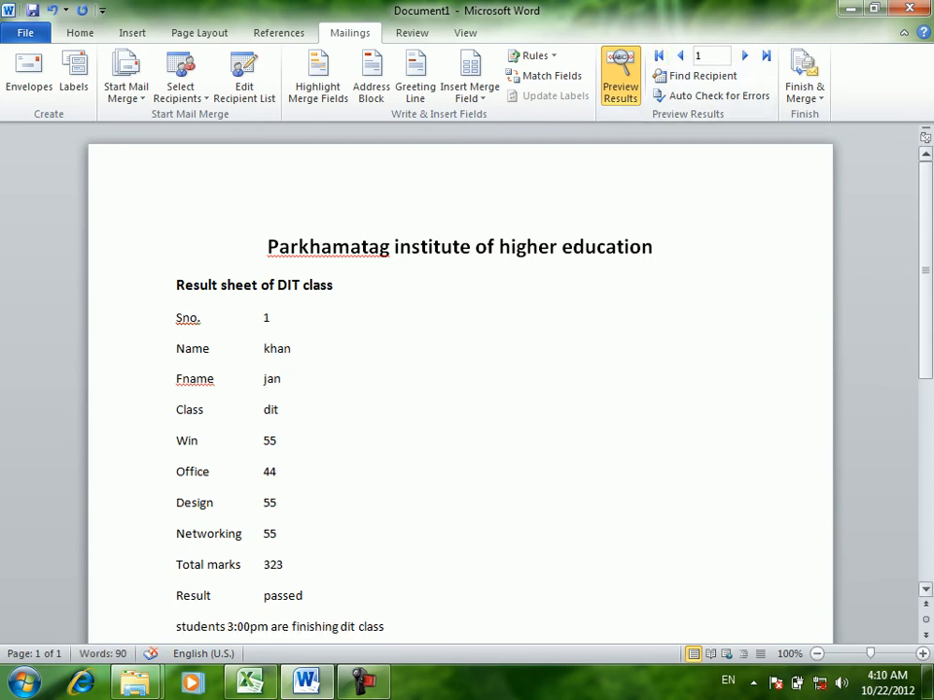
Insert another Next Record If rule on the line below the conditional text, with name equal to the second student's name.
scroll(460, 389, "down", 3)
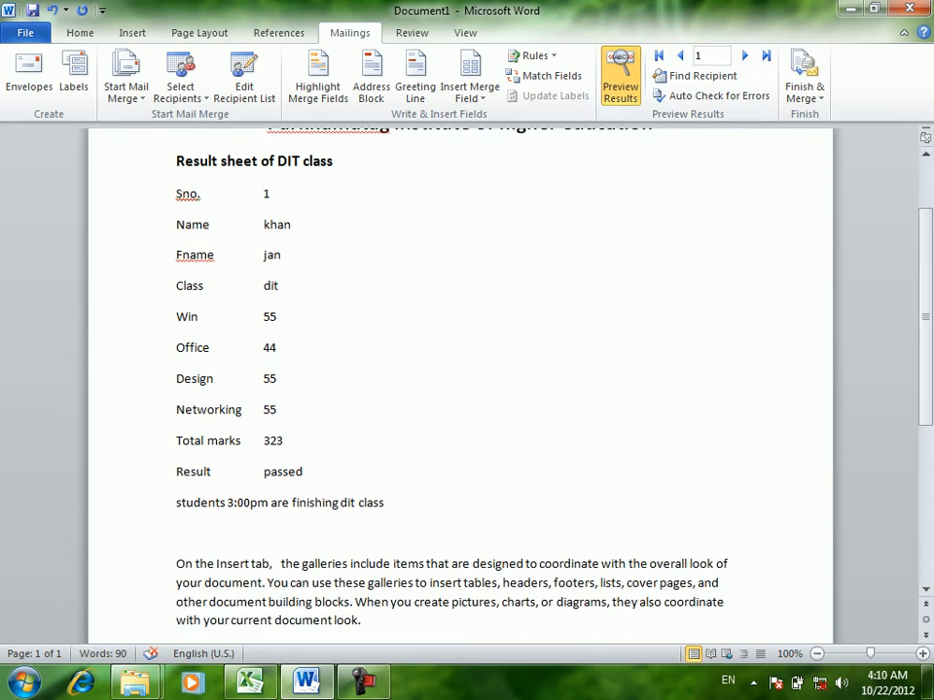
left_click(534, 55)
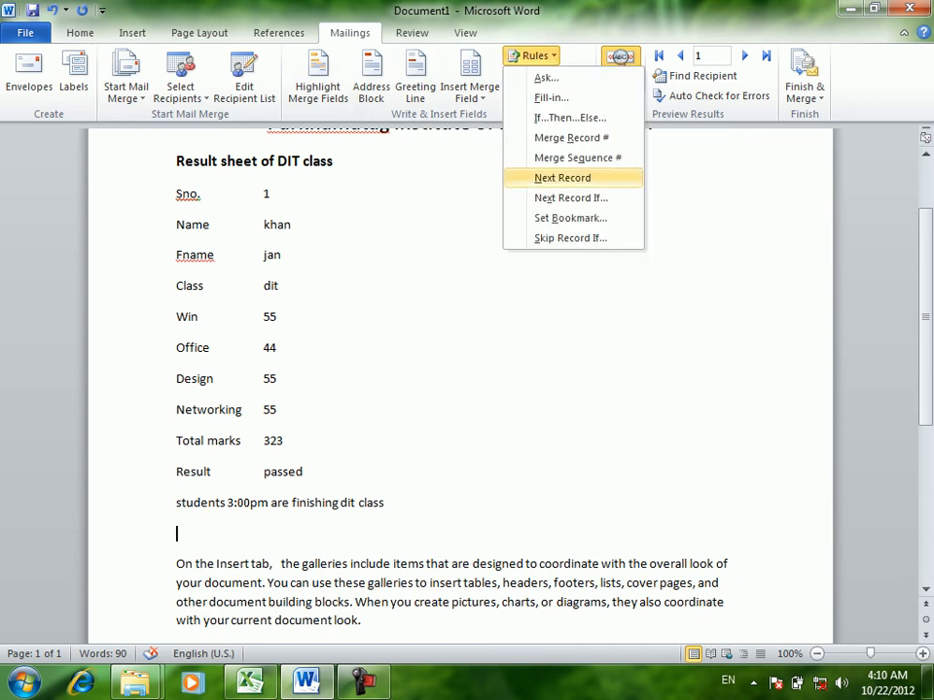
left_click(571, 198)
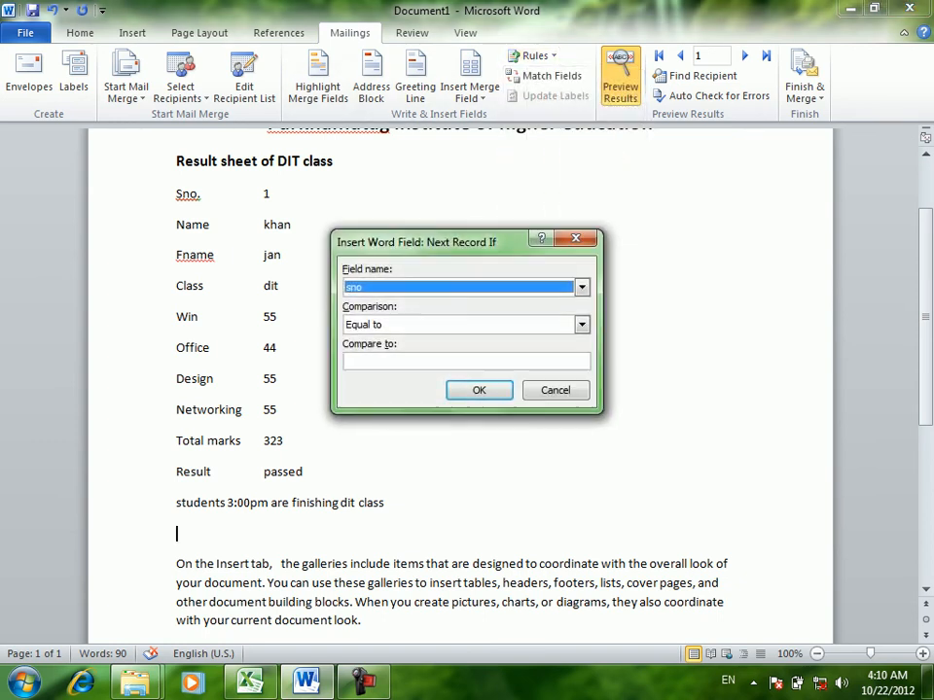
left_click(582, 288)
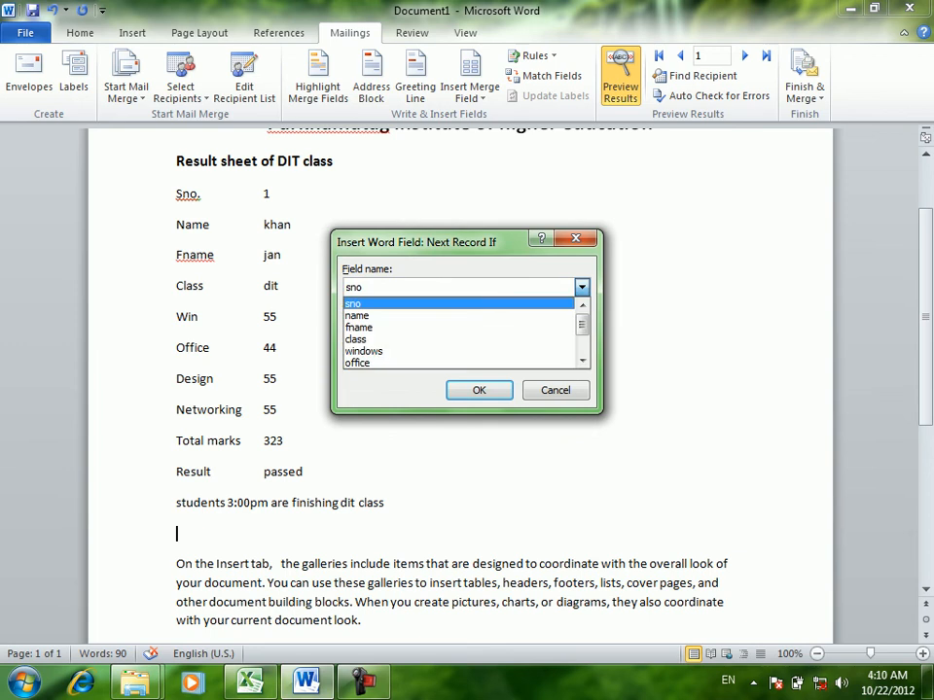
left_click(525, 316)
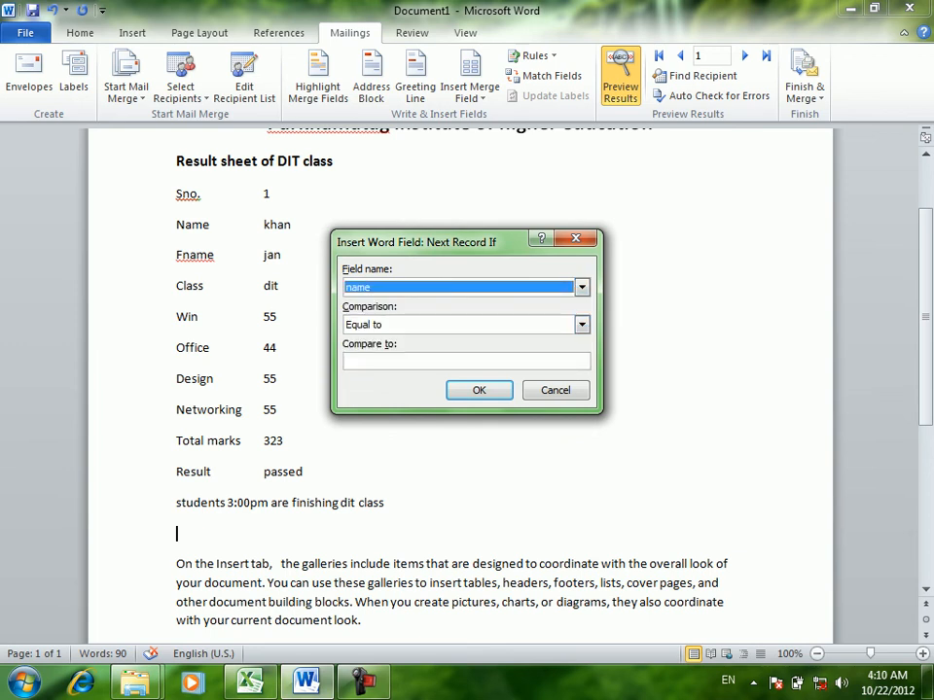
left_click(465, 361)
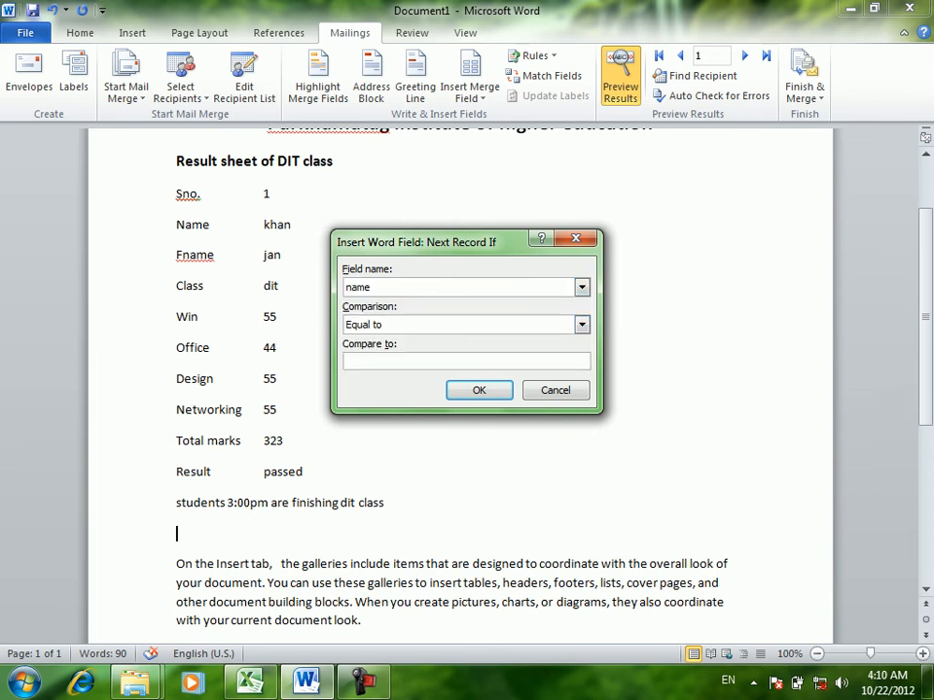
type("kaman")
key("BackSpace")
type("l")
left_click(478, 390)
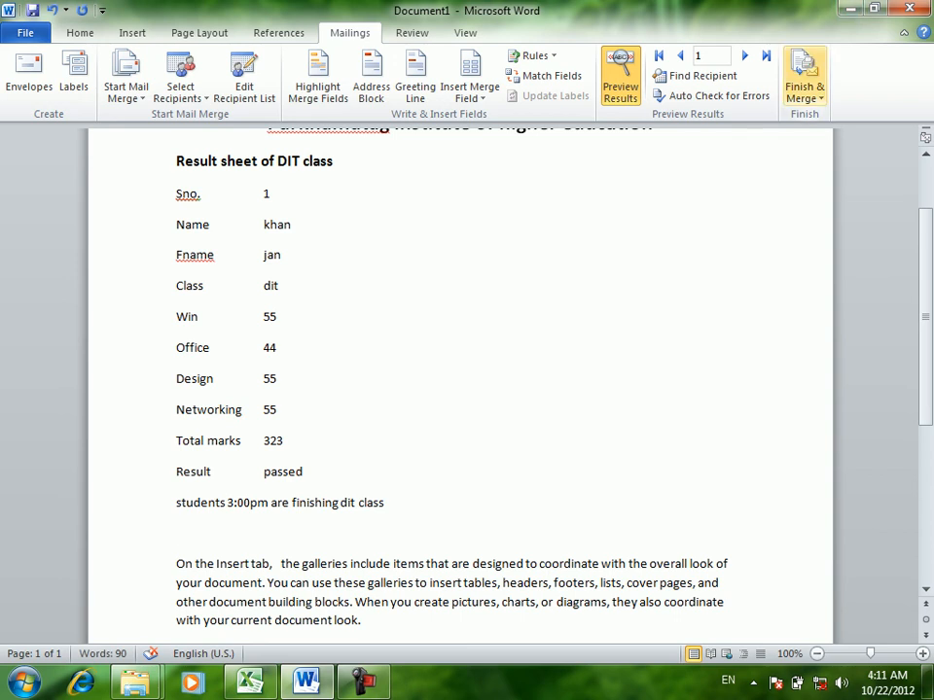
Merge all records into a new document to check the included result sheets, and close it without saving.
left_click(803, 87)
left_click(837, 116)
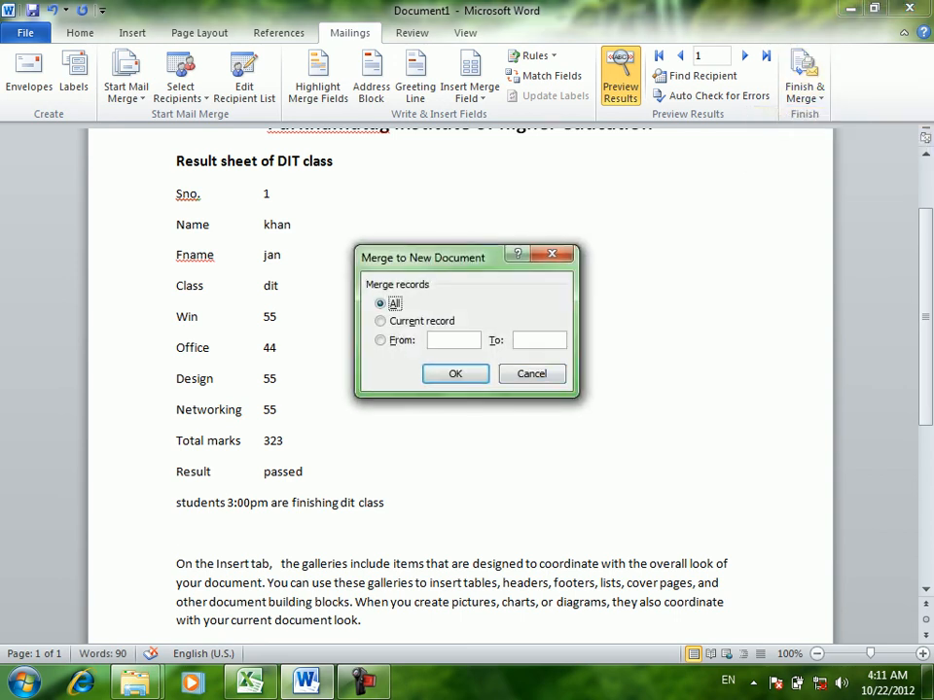
left_click(455, 375)
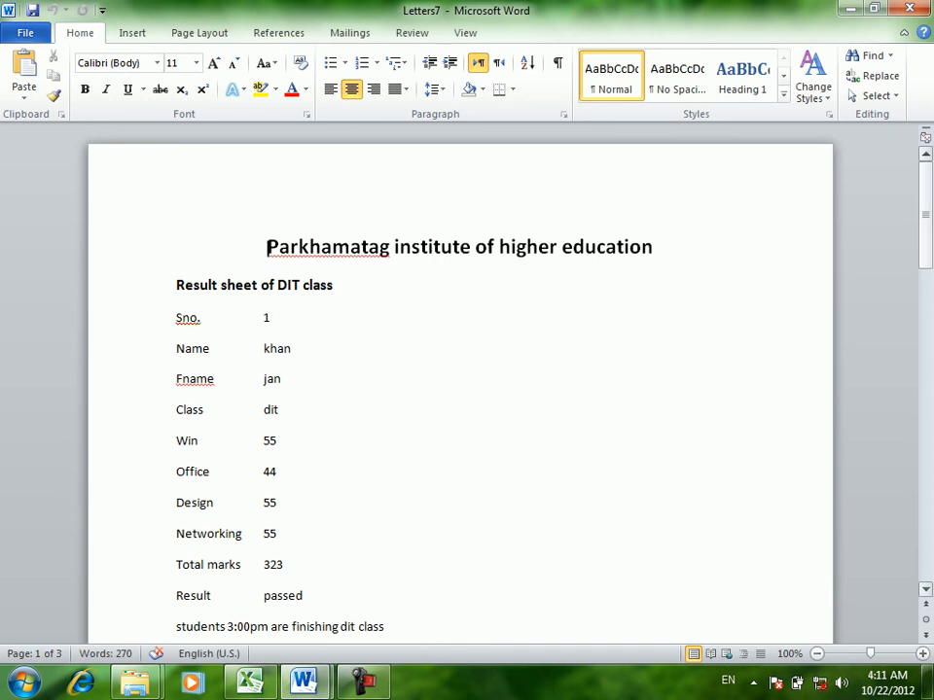
left_click_drag(925, 209, 925, 439)
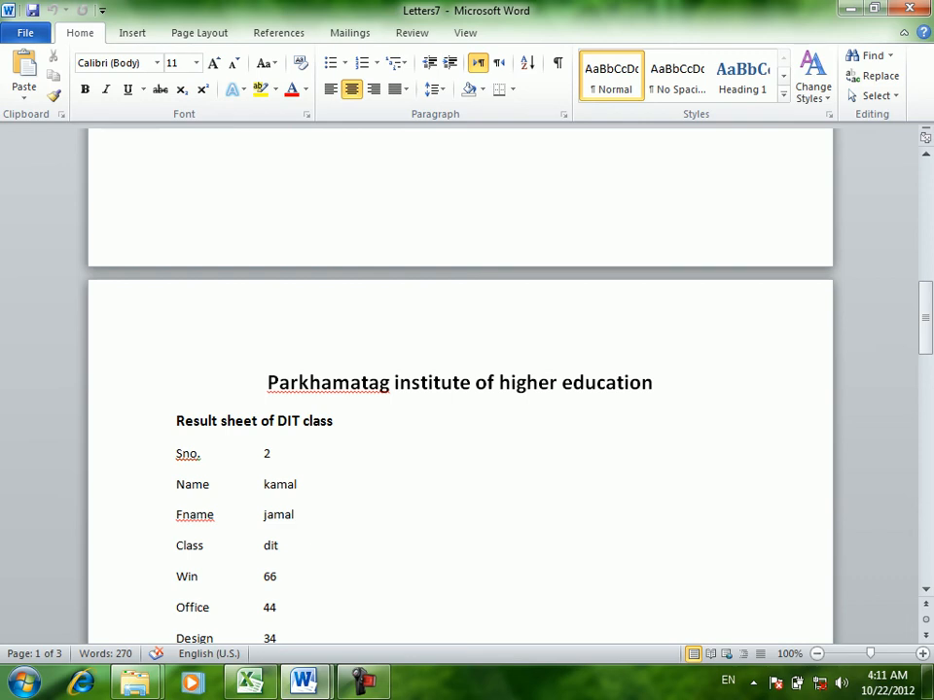
key("alt+F4")
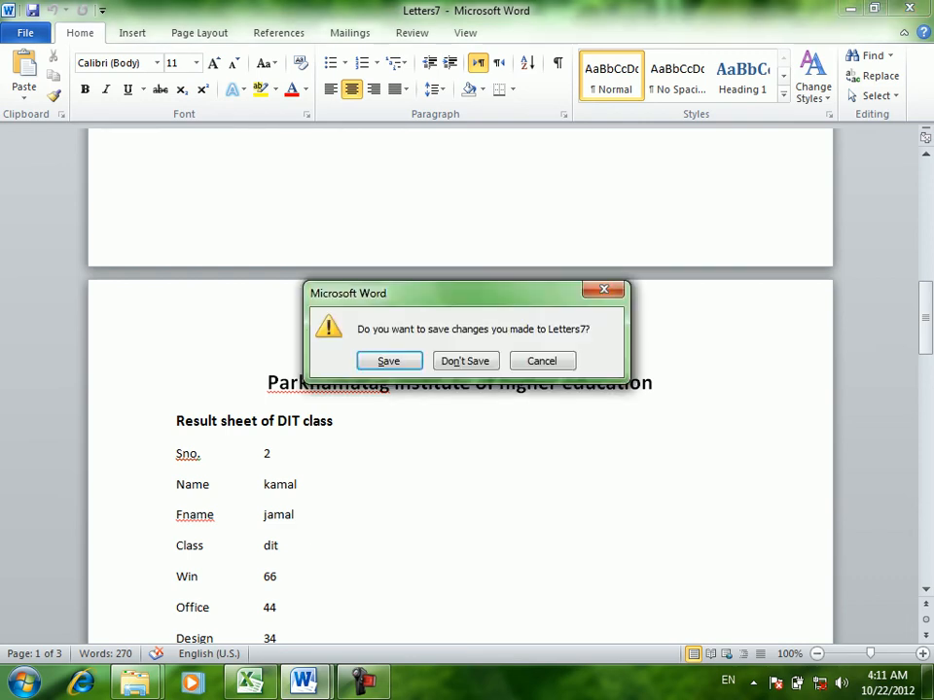
left_click(466, 361)
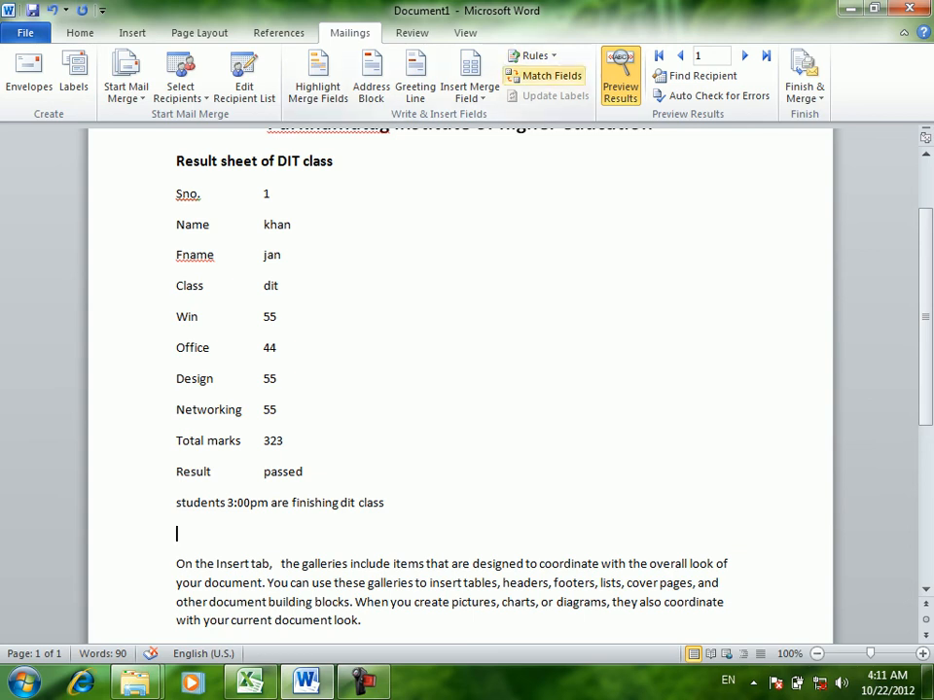
Turn off the results preview and delete both Next Record If rules below the conditional text.
left_click(620, 78)
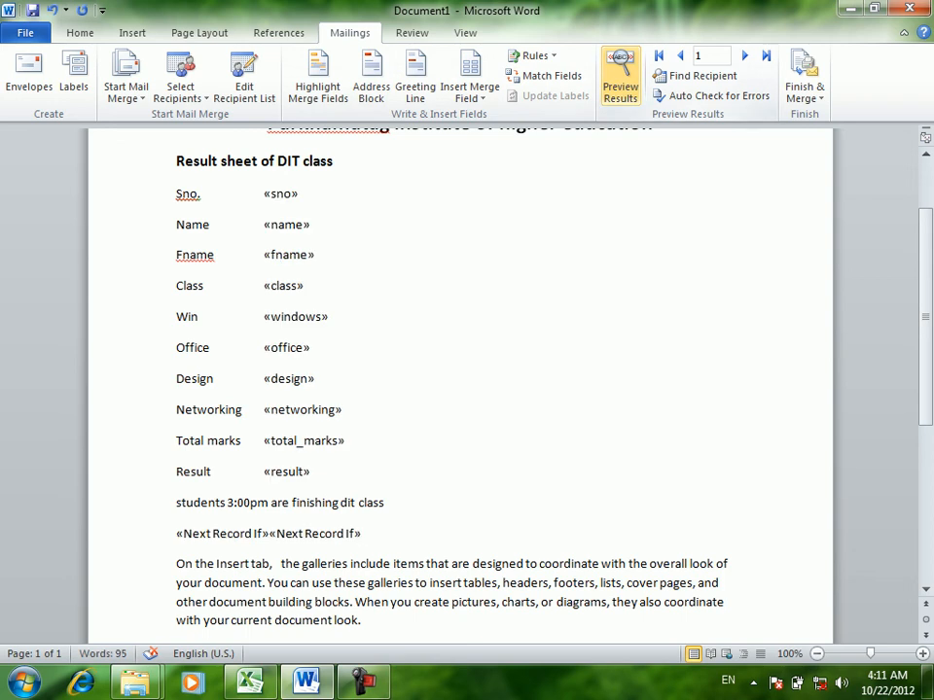
key("BackSpace")
key("BackSpace")
key("BackSpace")
key("BackSpace")
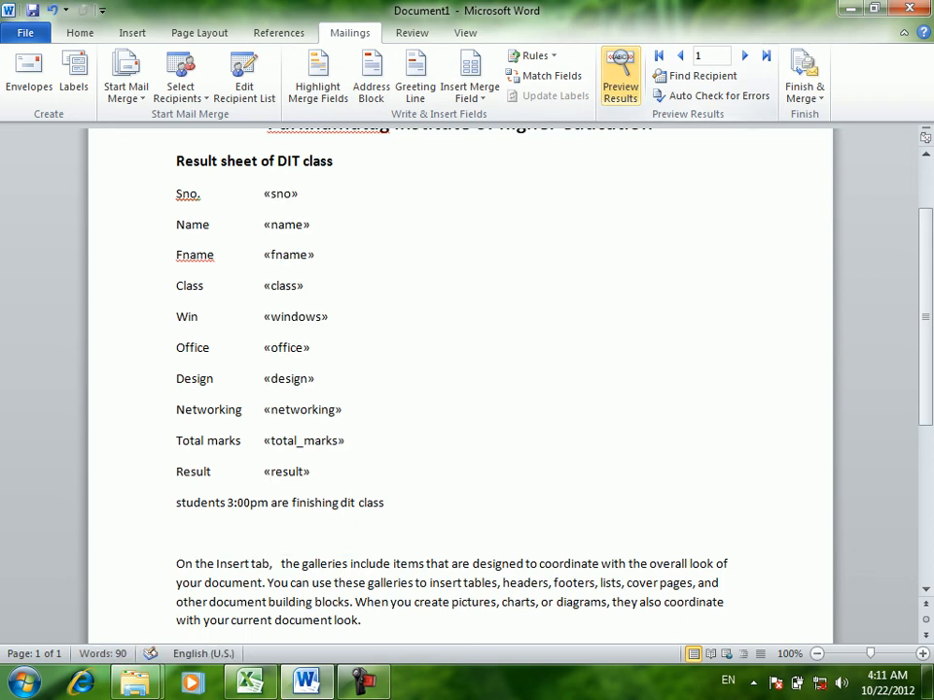
Insert a Set Bookmark rule named bbb with an empty value over the word Sno in the first label.
left_click(535, 56)
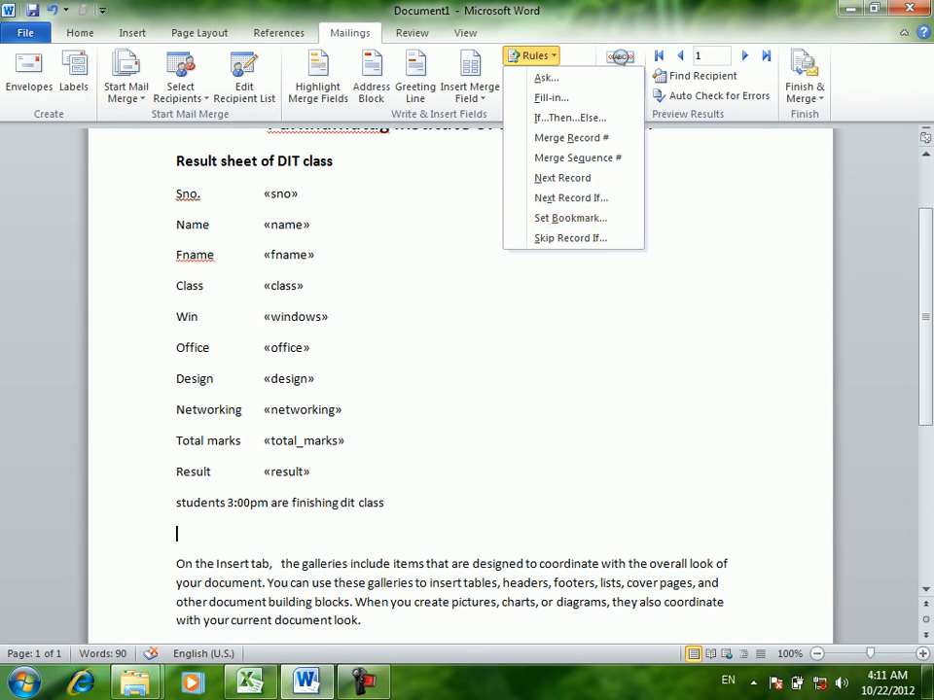
key("Escape")
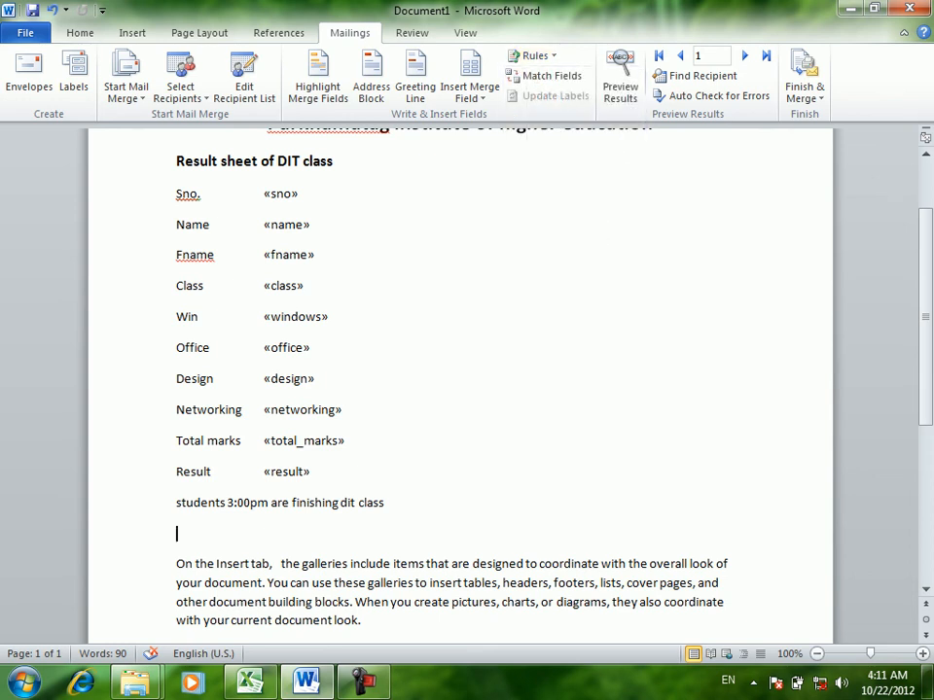
double_click(187, 195)
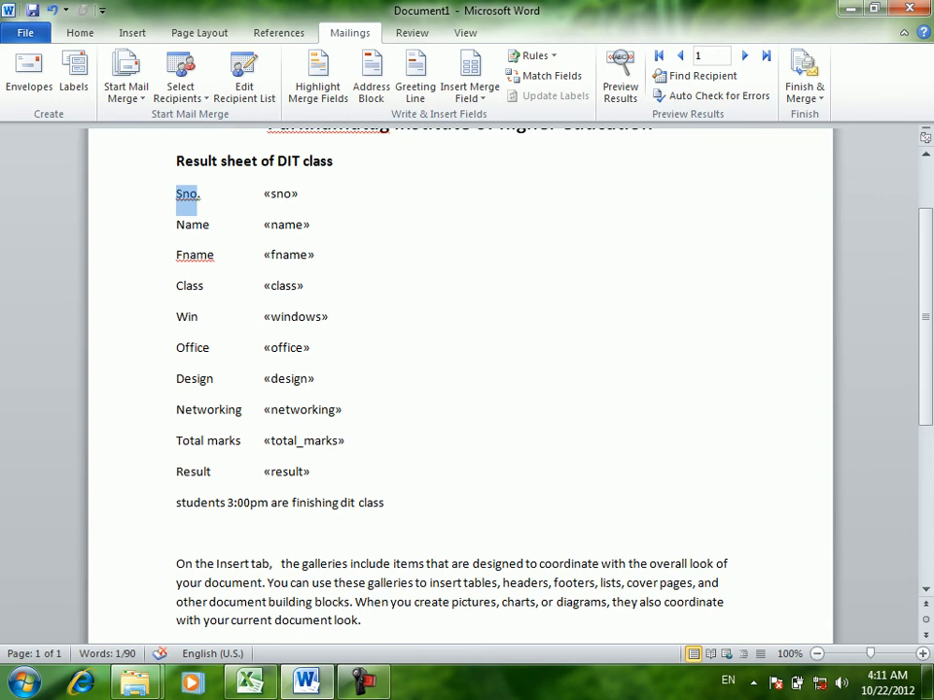
left_click(532, 56)
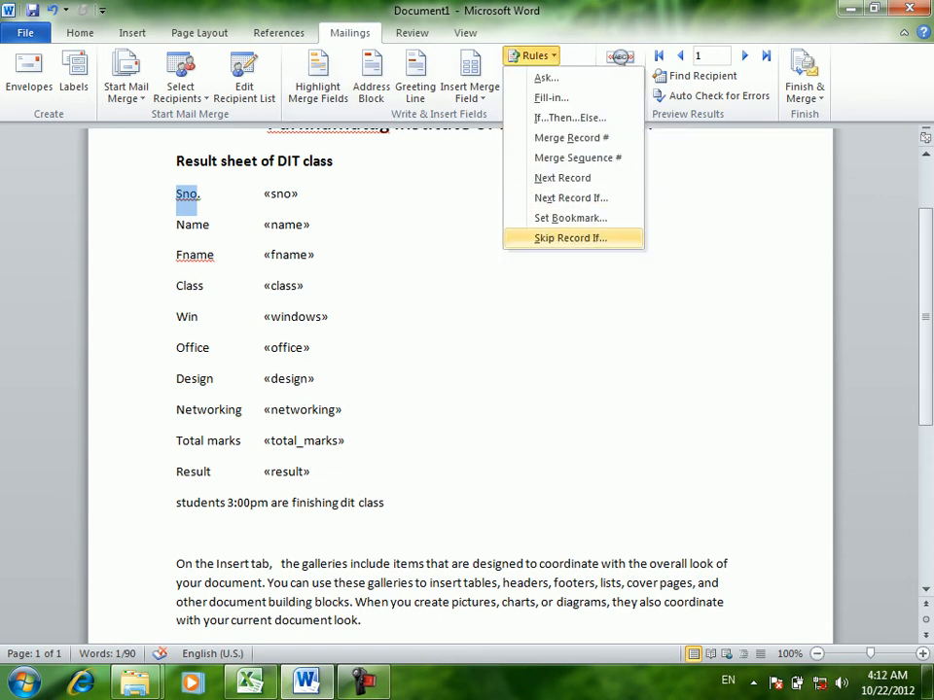
left_click(570, 218)
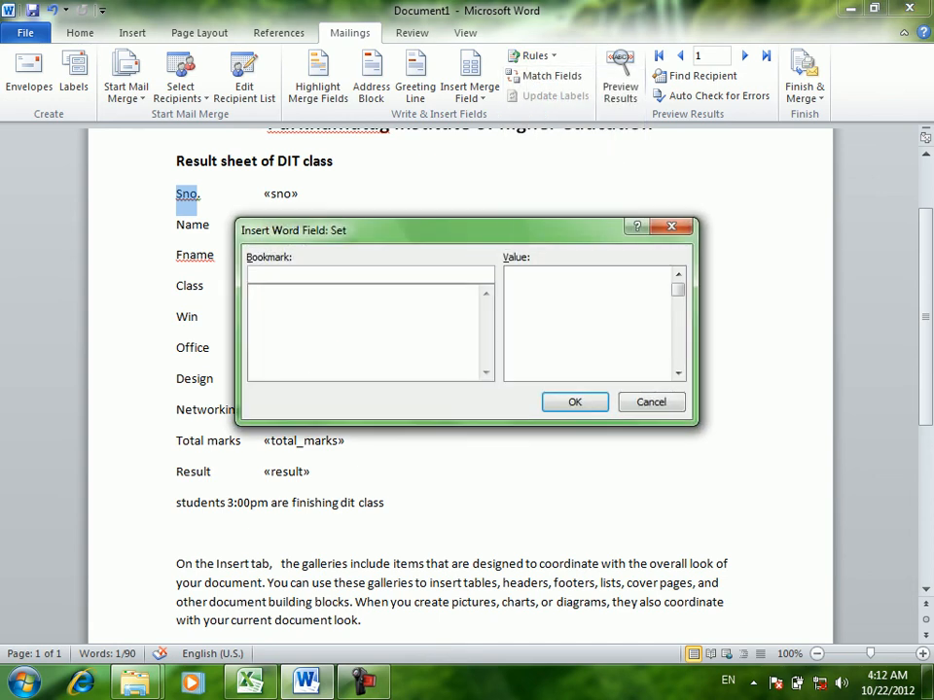
type("bbb")
key("Return")
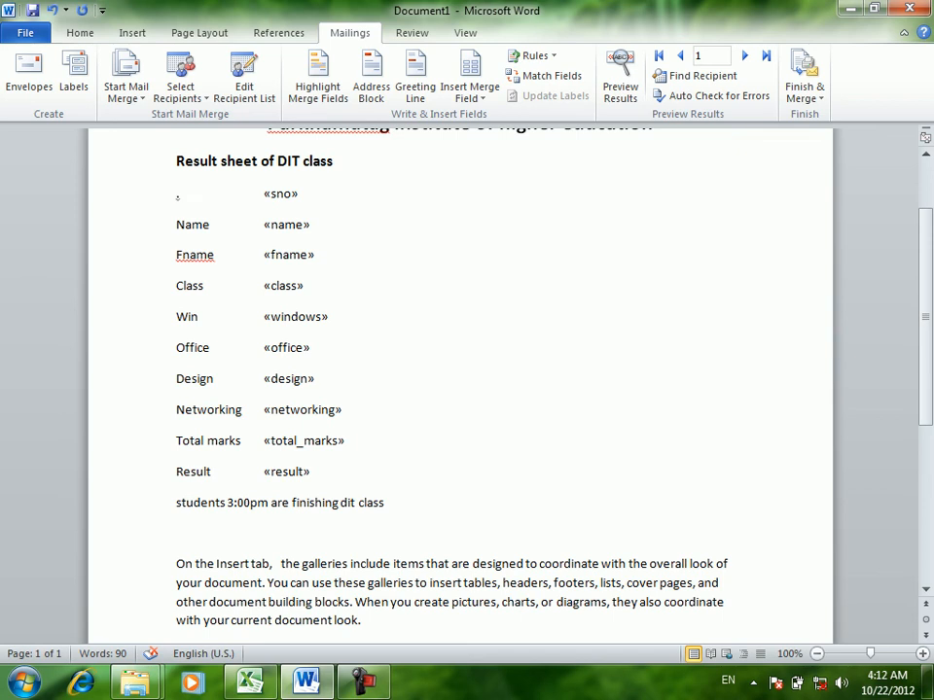
Go to the fourth record and preview its merged results.
left_click(311, 348)
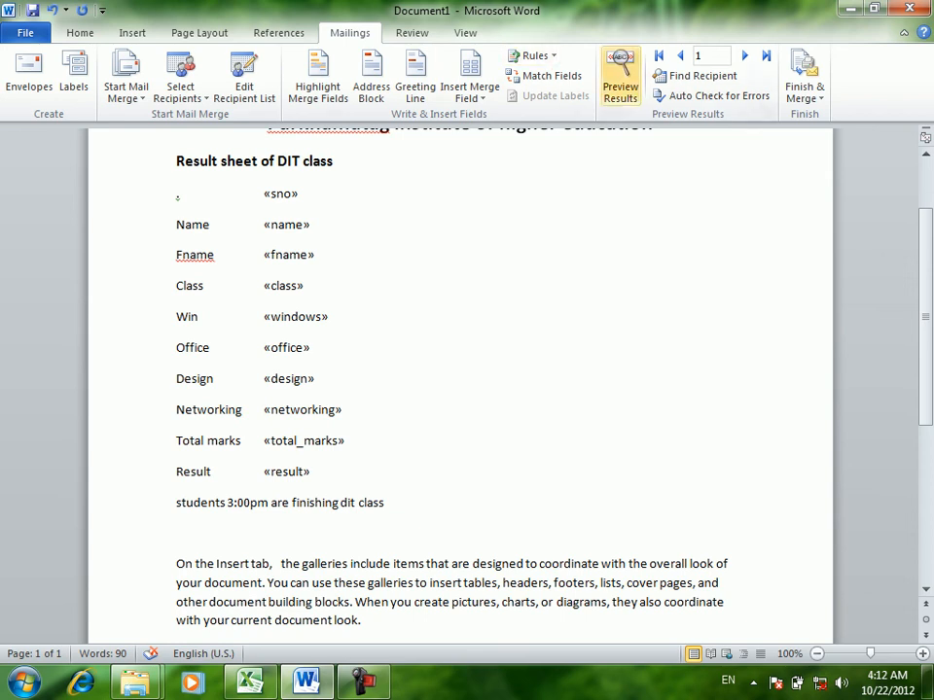
left_click(620, 78)
left_click(620, 78)
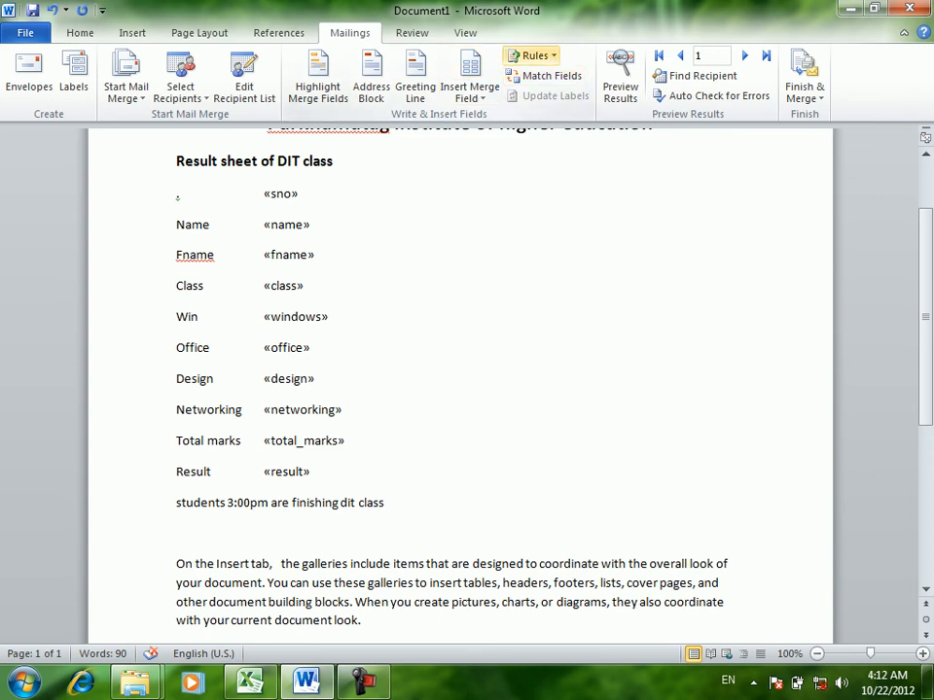
left_click(533, 56)
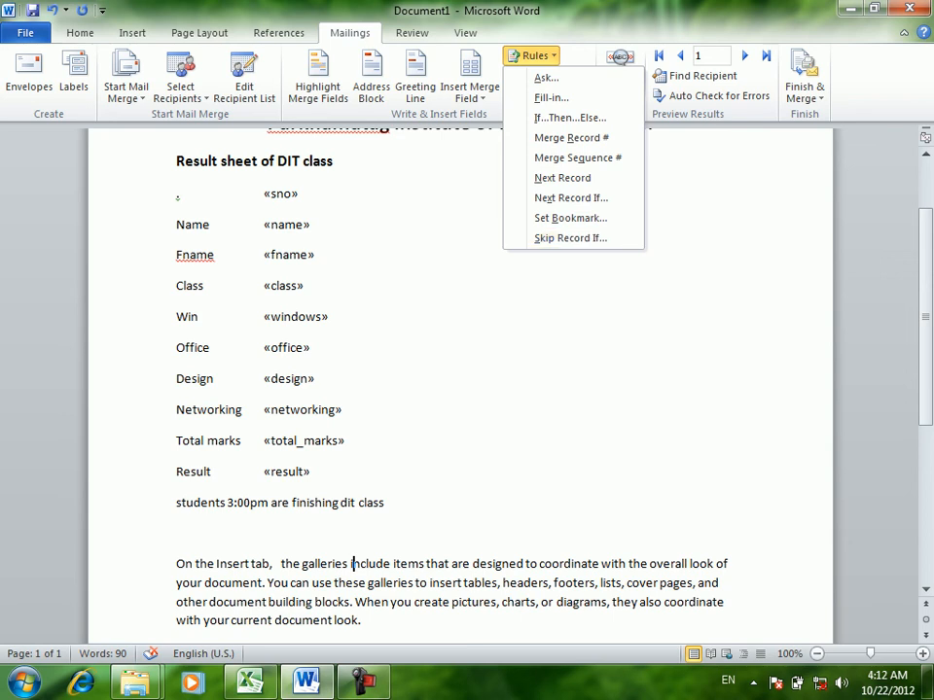
left_click(745, 56)
double_click(745, 56)
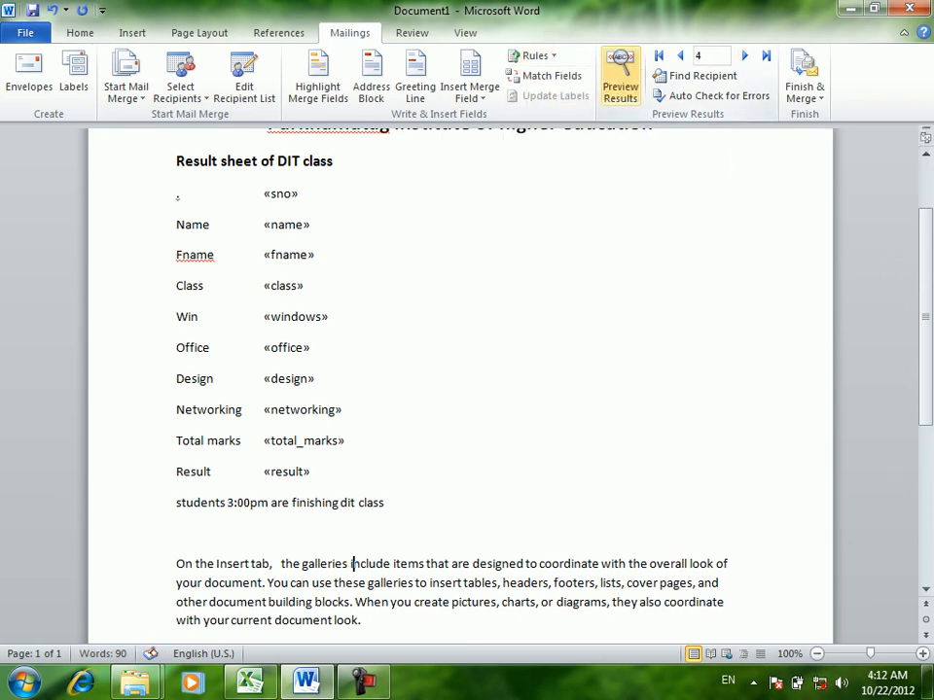
left_click(620, 73)
left_click(288, 225)
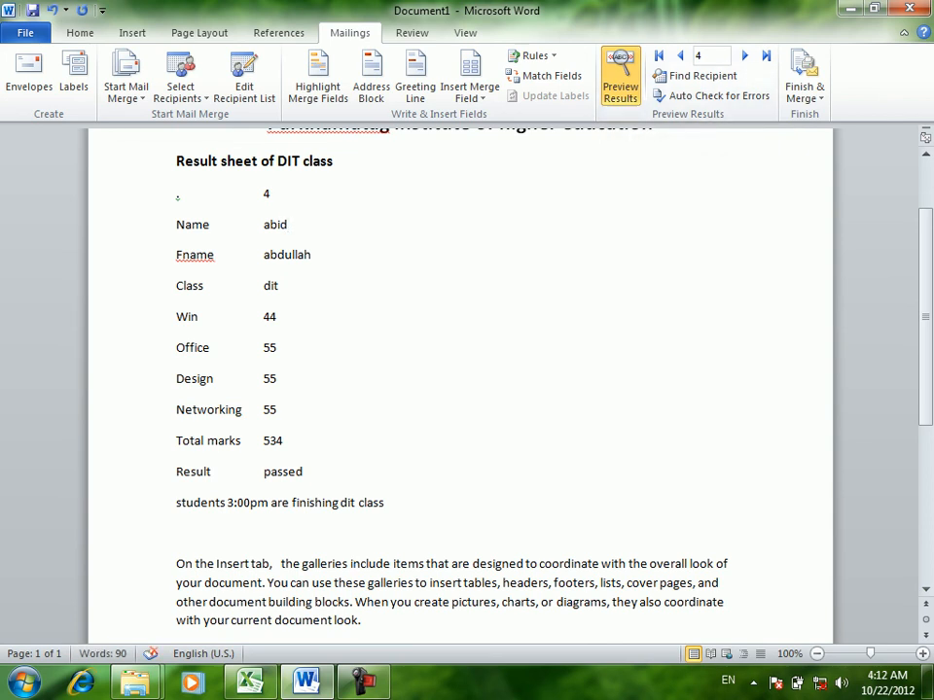
Add a line below the conditional text and insert a Skip Record If rule there with name equal to the fourth student's name.
left_click(385, 502)
key("Return")
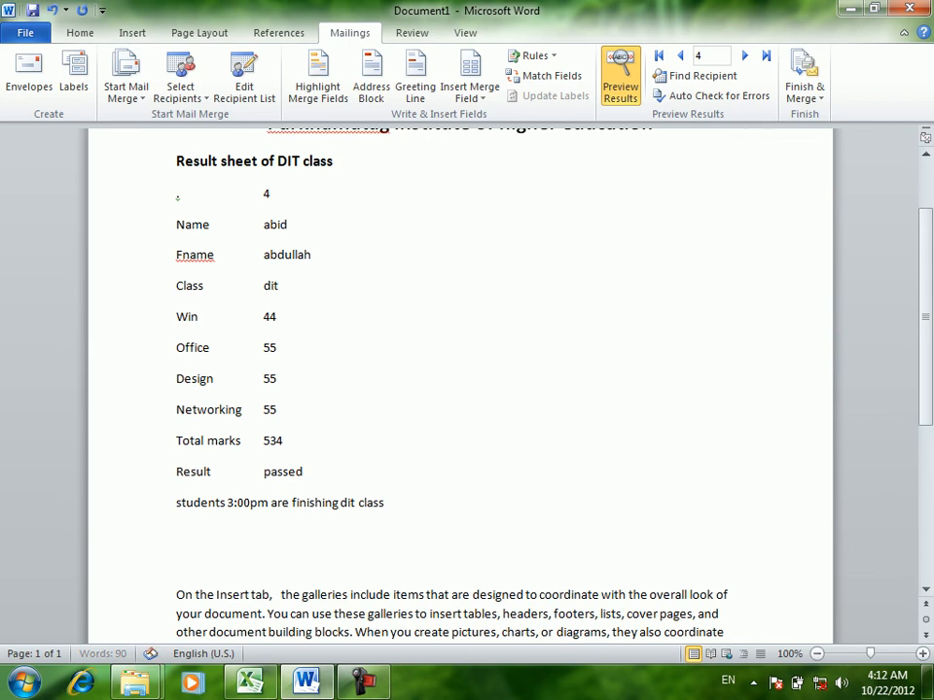
left_click(535, 56)
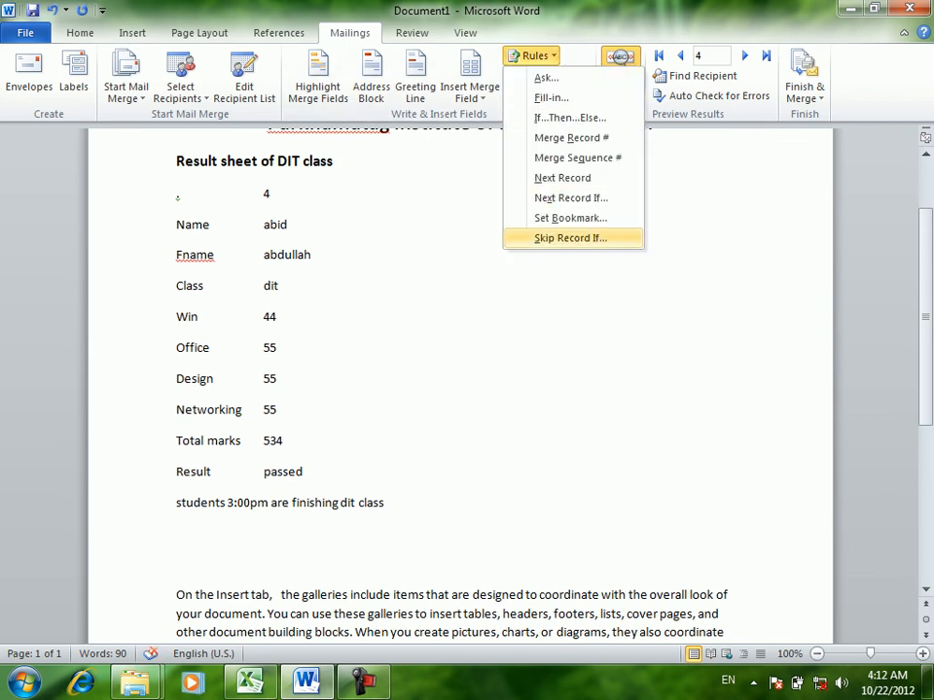
left_click(570, 237)
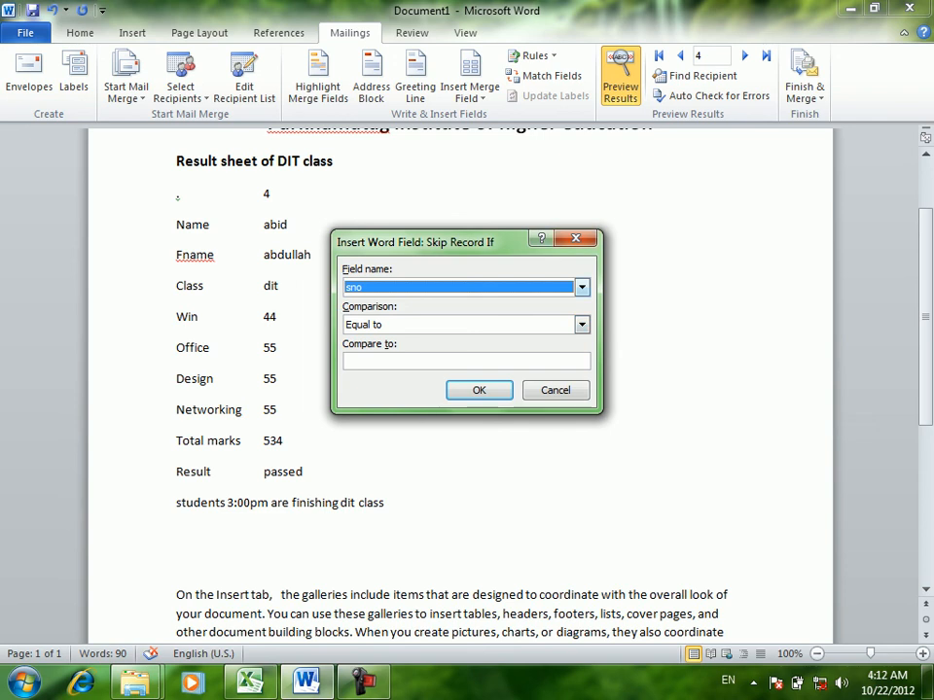
left_click(581, 288)
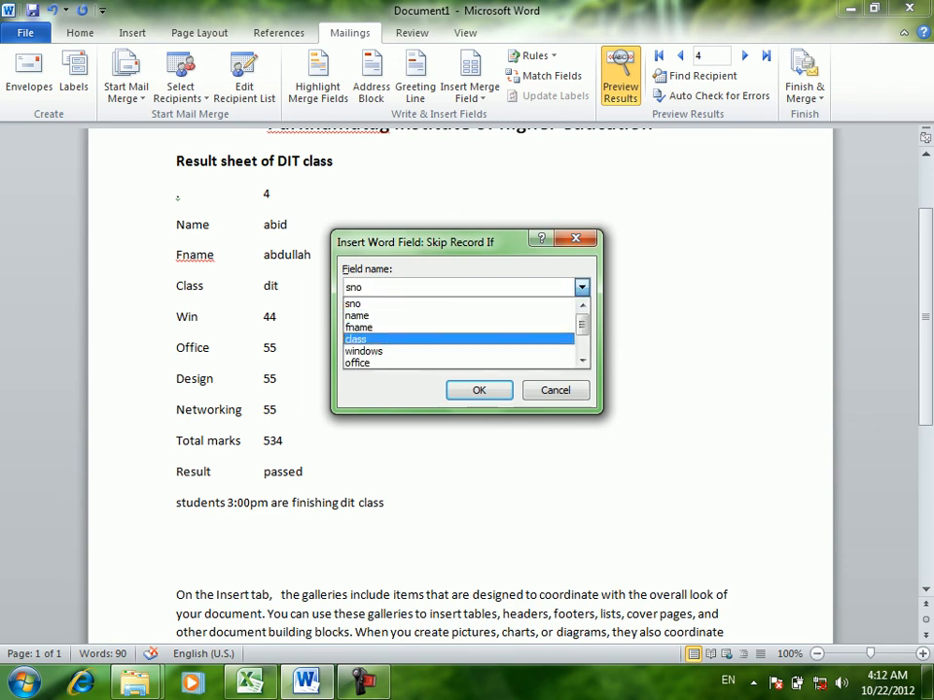
left_click(389, 316)
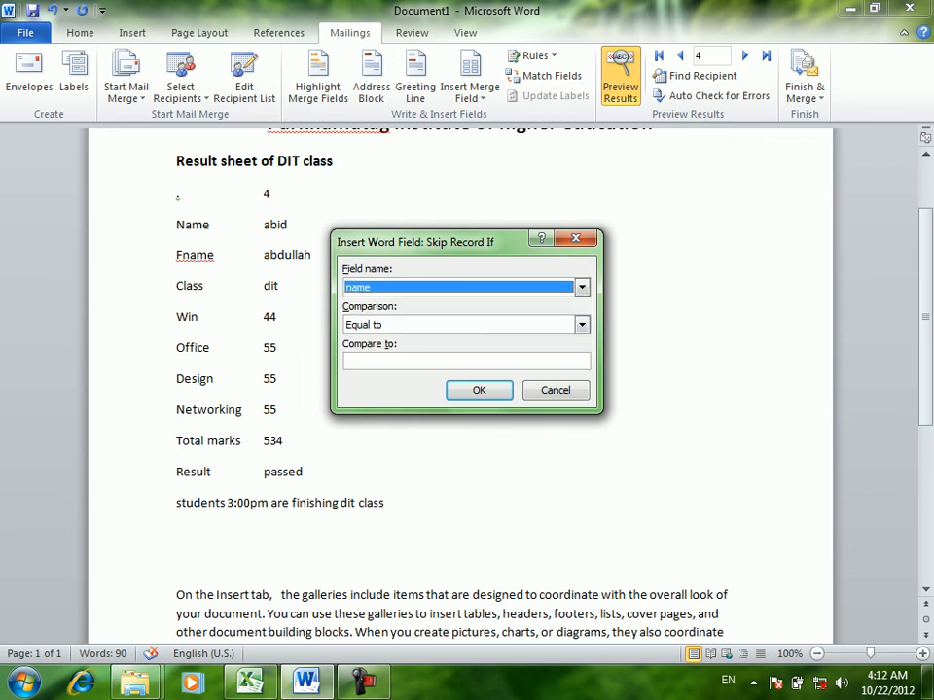
left_click(390, 361)
type("abid")
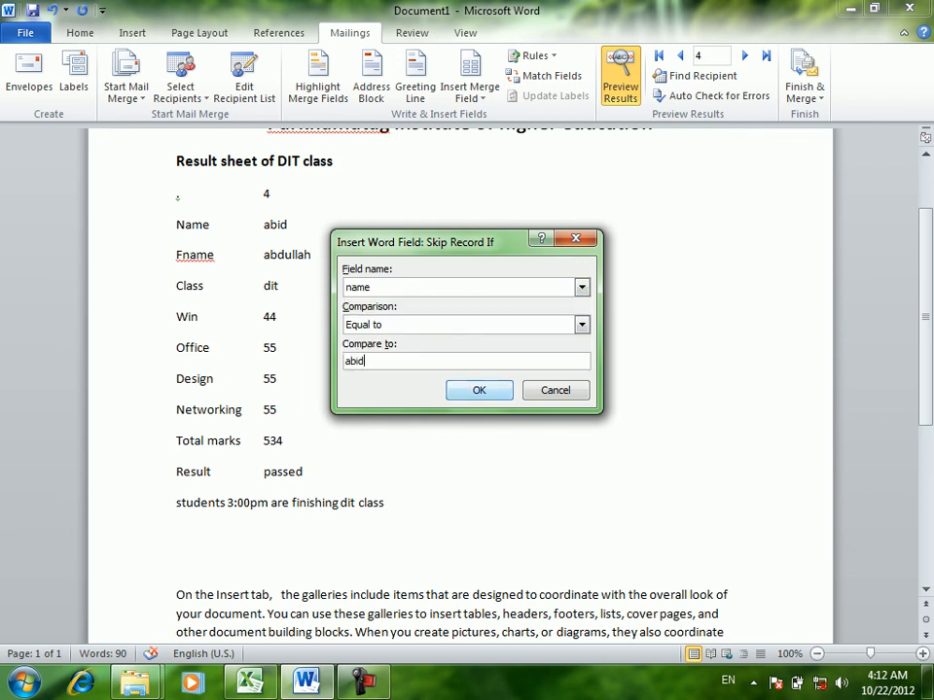
key("Return")
Merge all records into a new document and check the resulting result sheets.
left_click(803, 87)
left_click(841, 118)
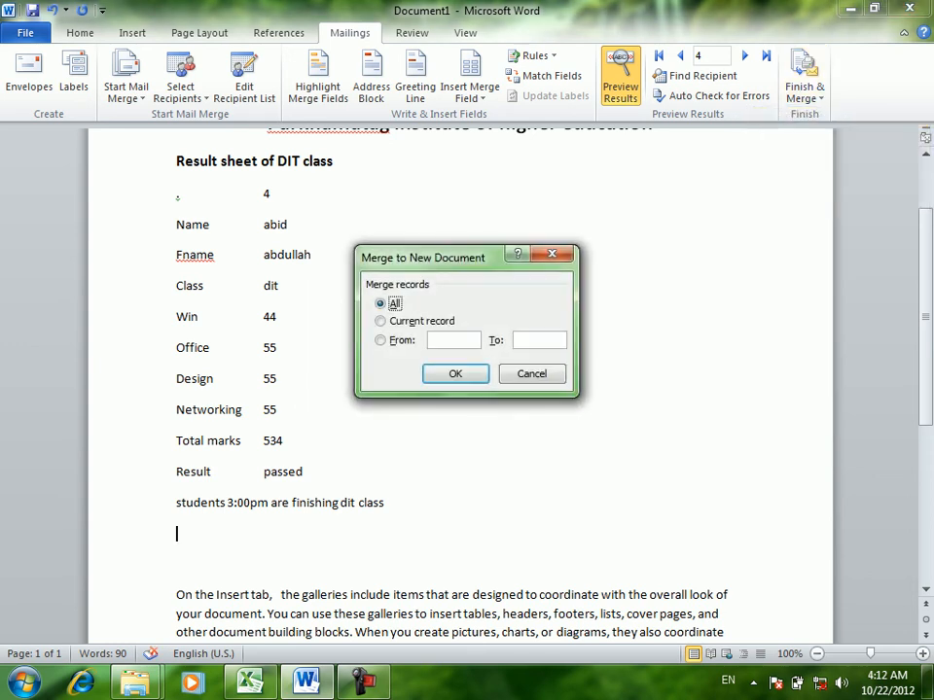
key("Return")
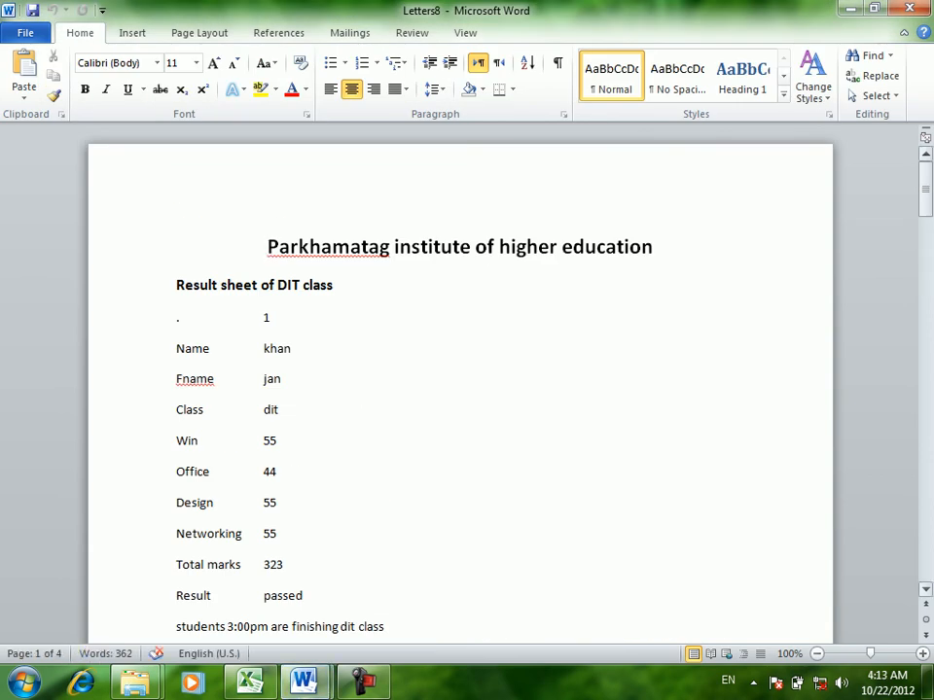
mouse_move(925, 189)
left_mouse_down()
mouse_move(925, 551)
mouse_move(924, 209)
left_mouse_up()
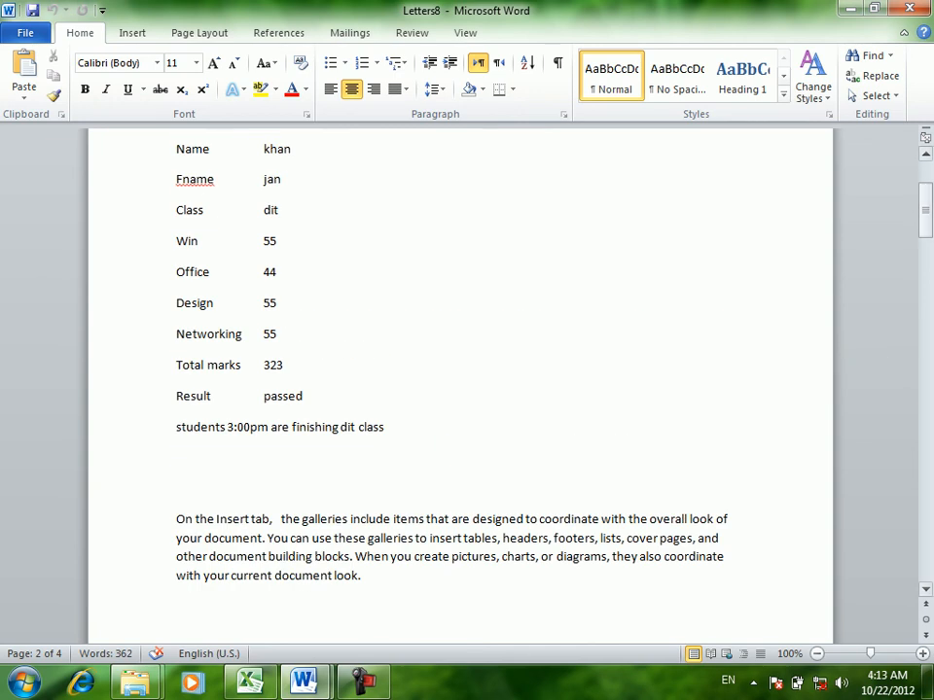
Look for the bookmark among the merged document's Go To targets, and close that document without saving.
left_click(177, 485)
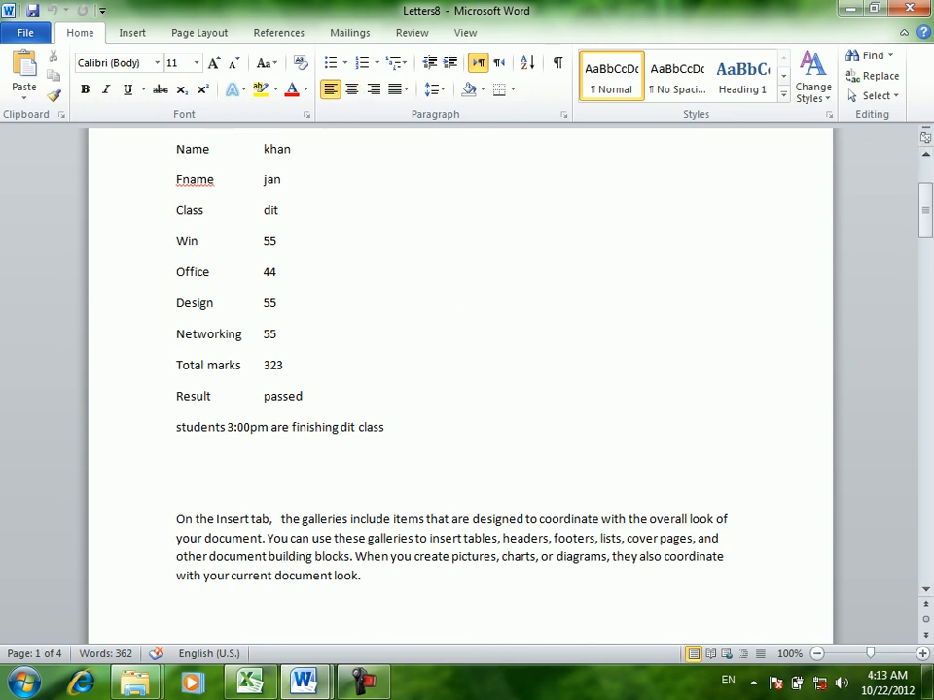
key("ctrl+g")
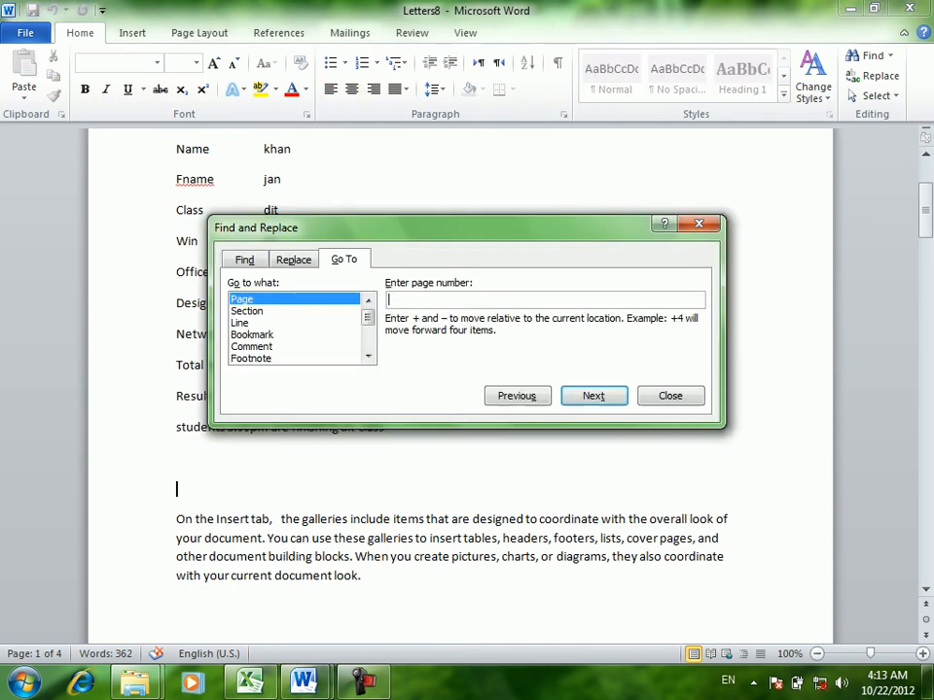
left_click(239, 322)
left_click(252, 335)
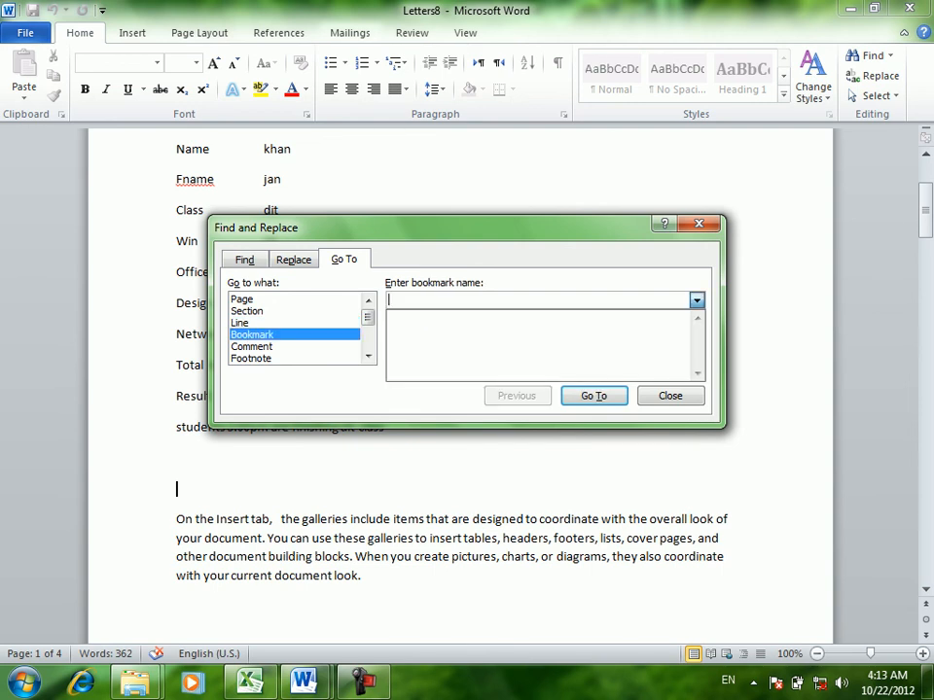
left_click(671, 396)
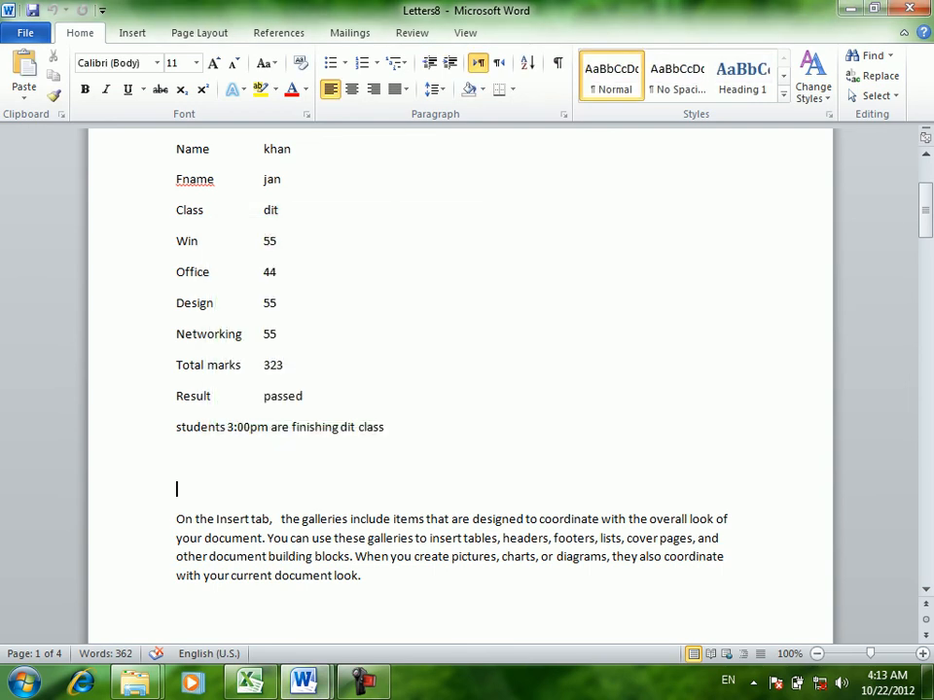
left_click(909, 8)
left_click(465, 361)
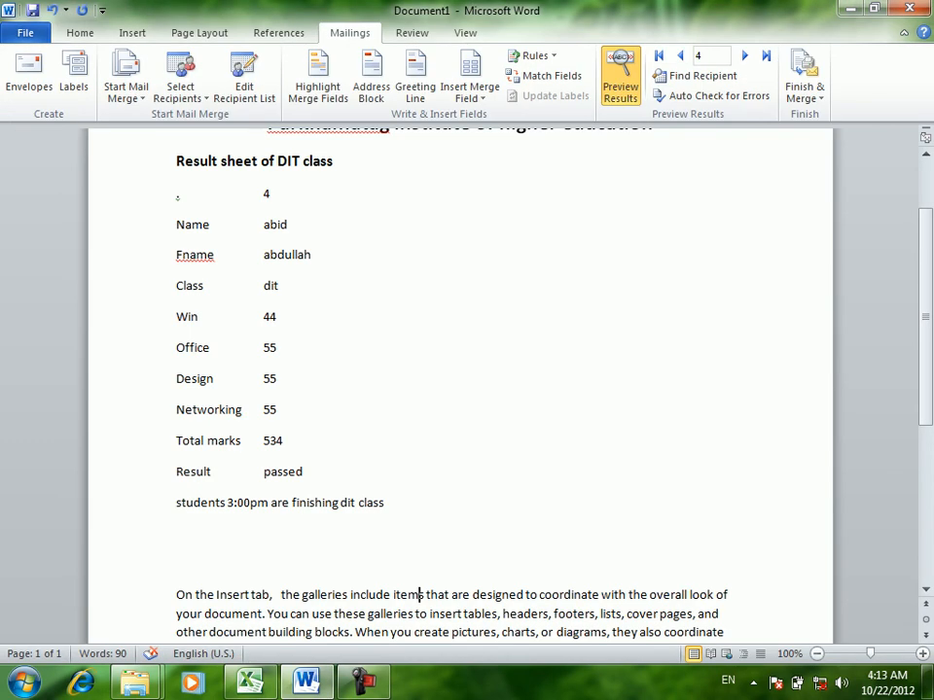
Go to the bookmark bbb in the main document.
key("ctrl+g")
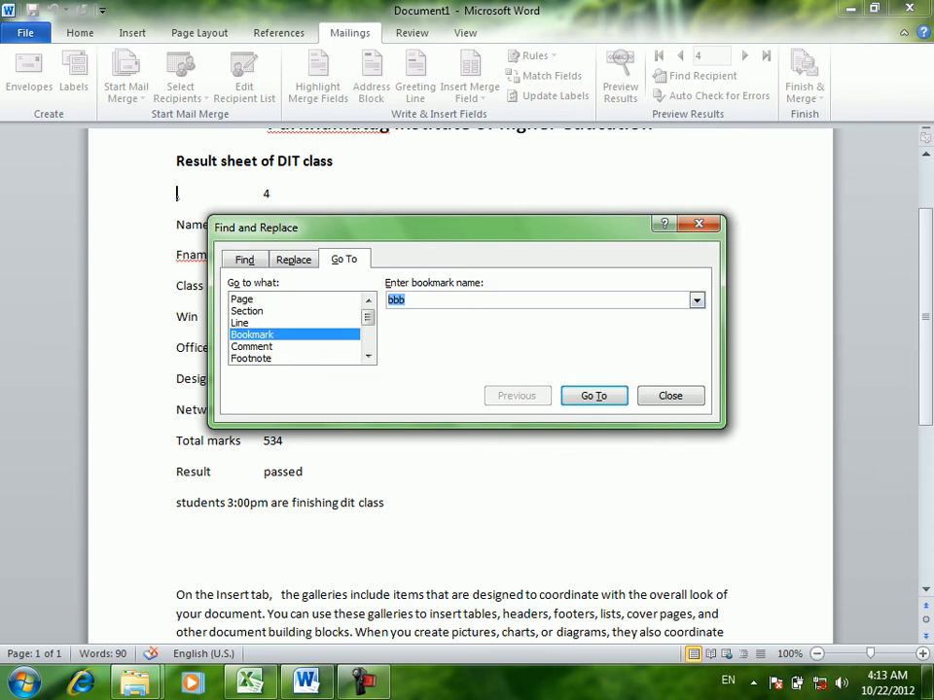
key("Escape")
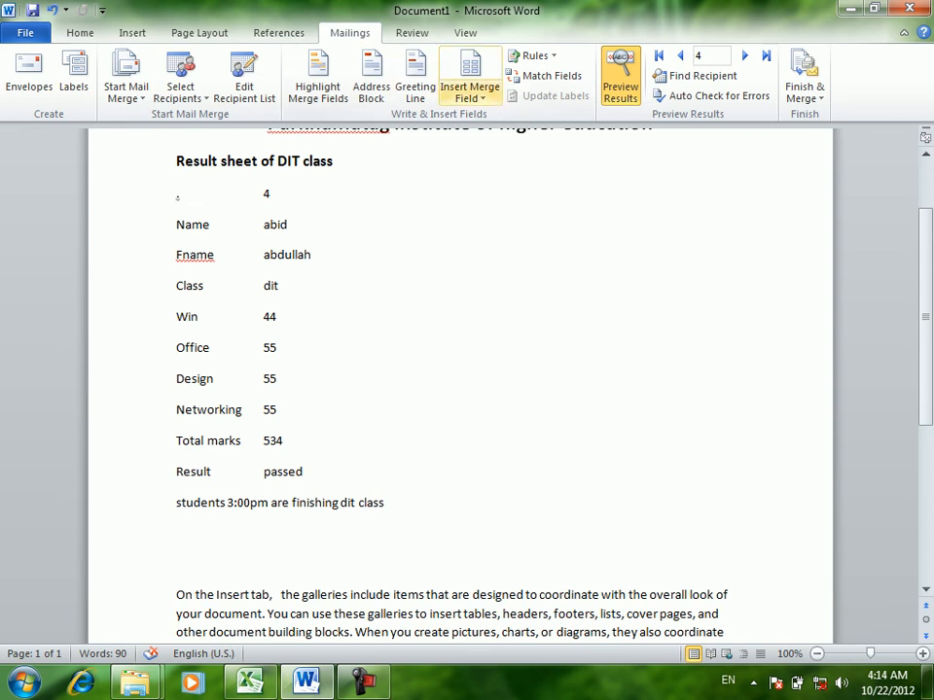
Review how the recipient list fields are matched to the required address fields and accept the matching.
left_click(545, 76)
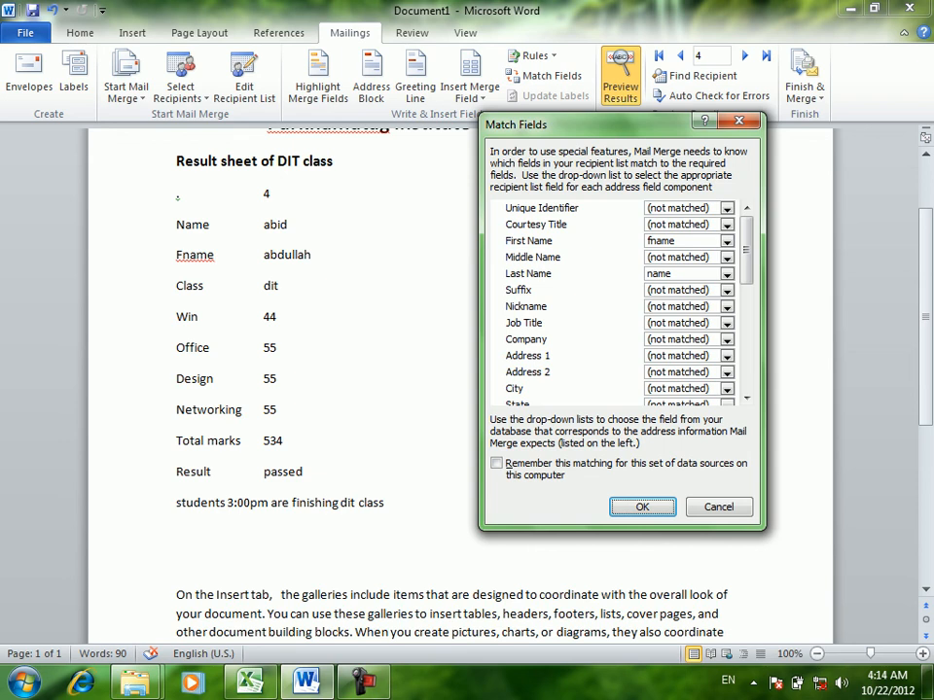
key("Return")
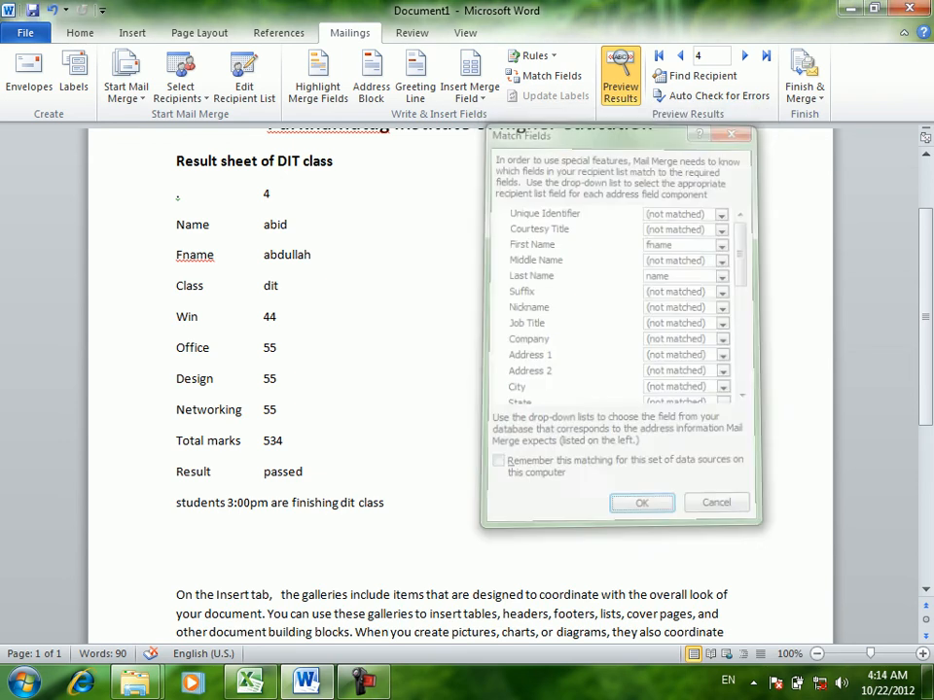